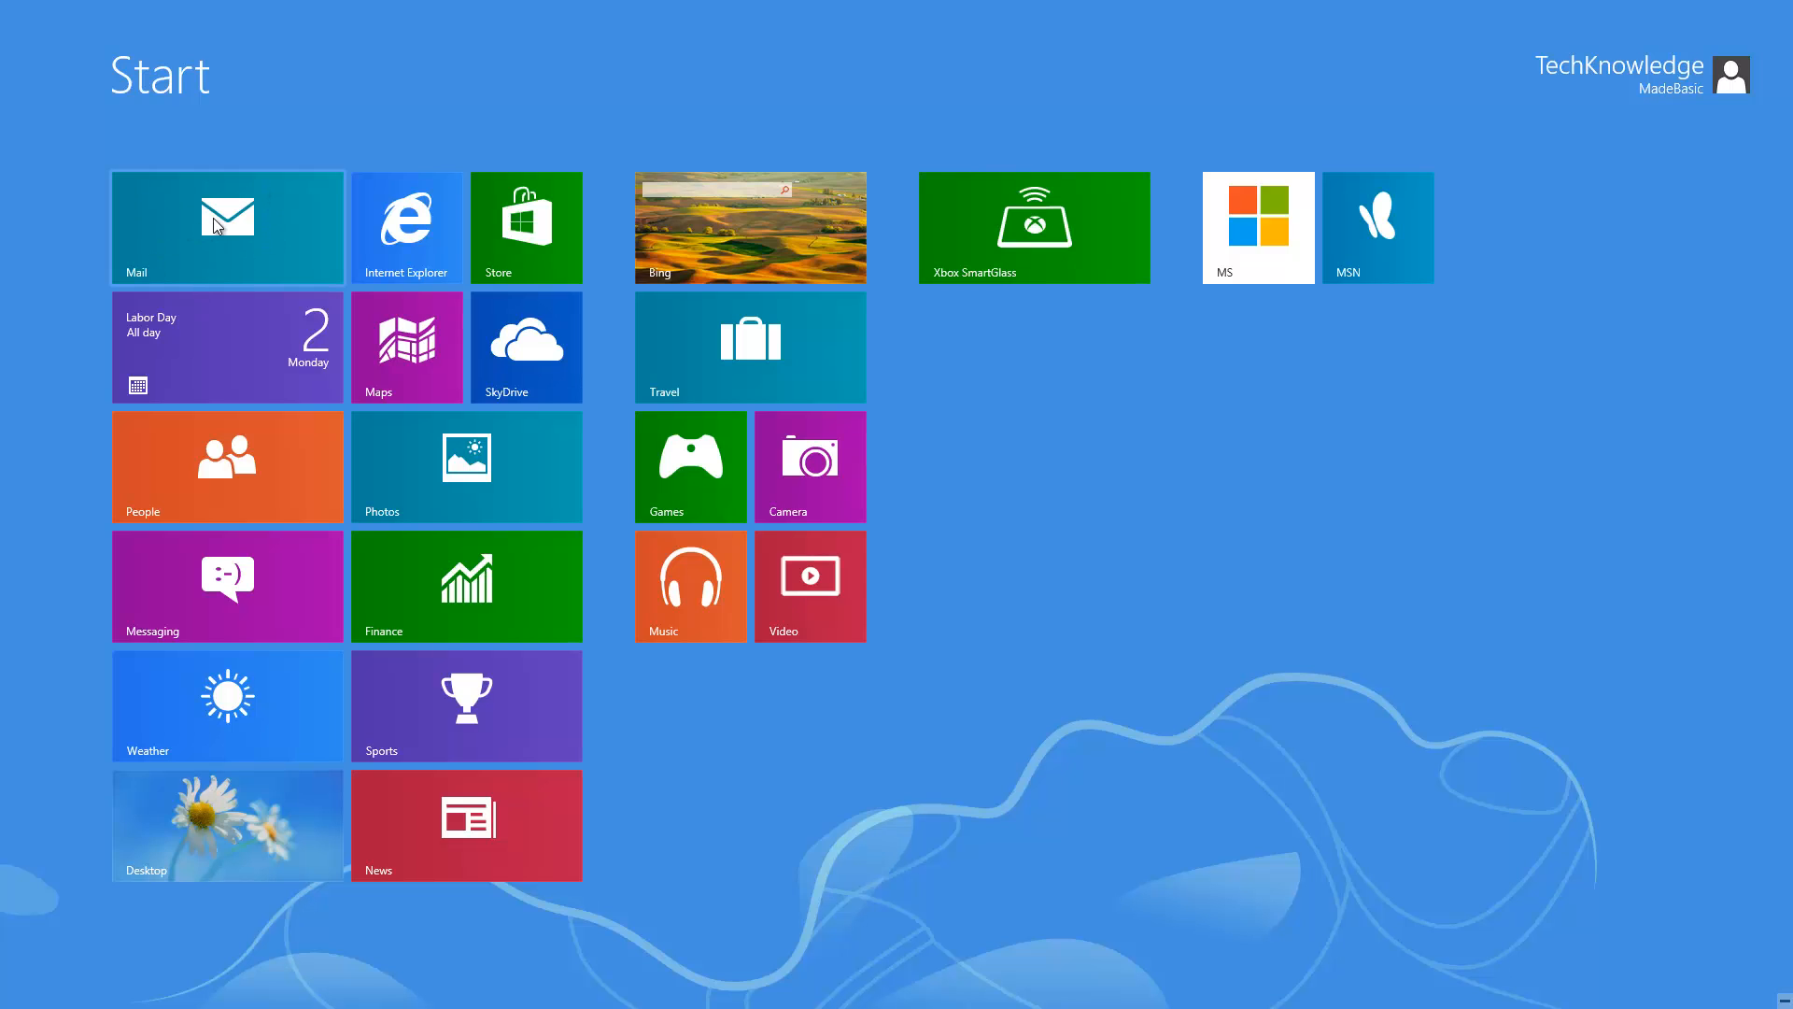
# Step: Open Mail and look through the Flagged, Drafts, Sent, Outbox, Junk, Deleted and Archive folders
pyautogui.moveTo(194, 230); pyautogui.dragTo(193, 230)
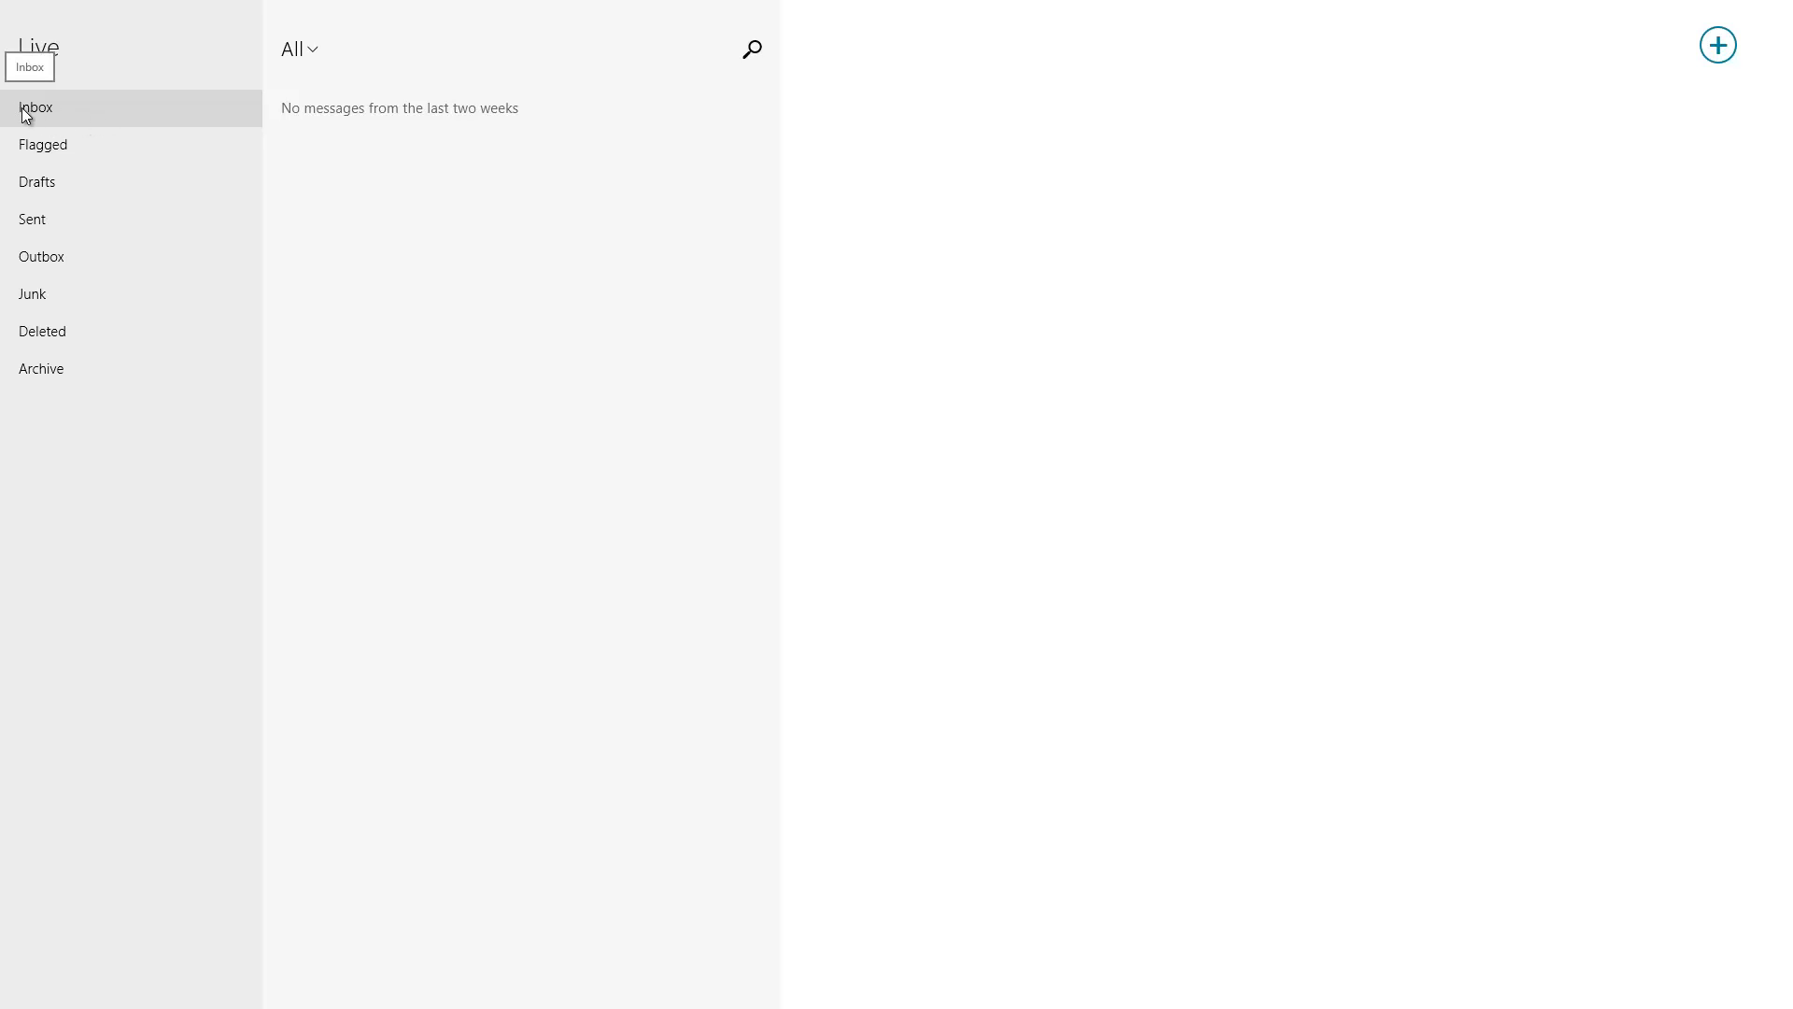
pyautogui.click(47, 151)
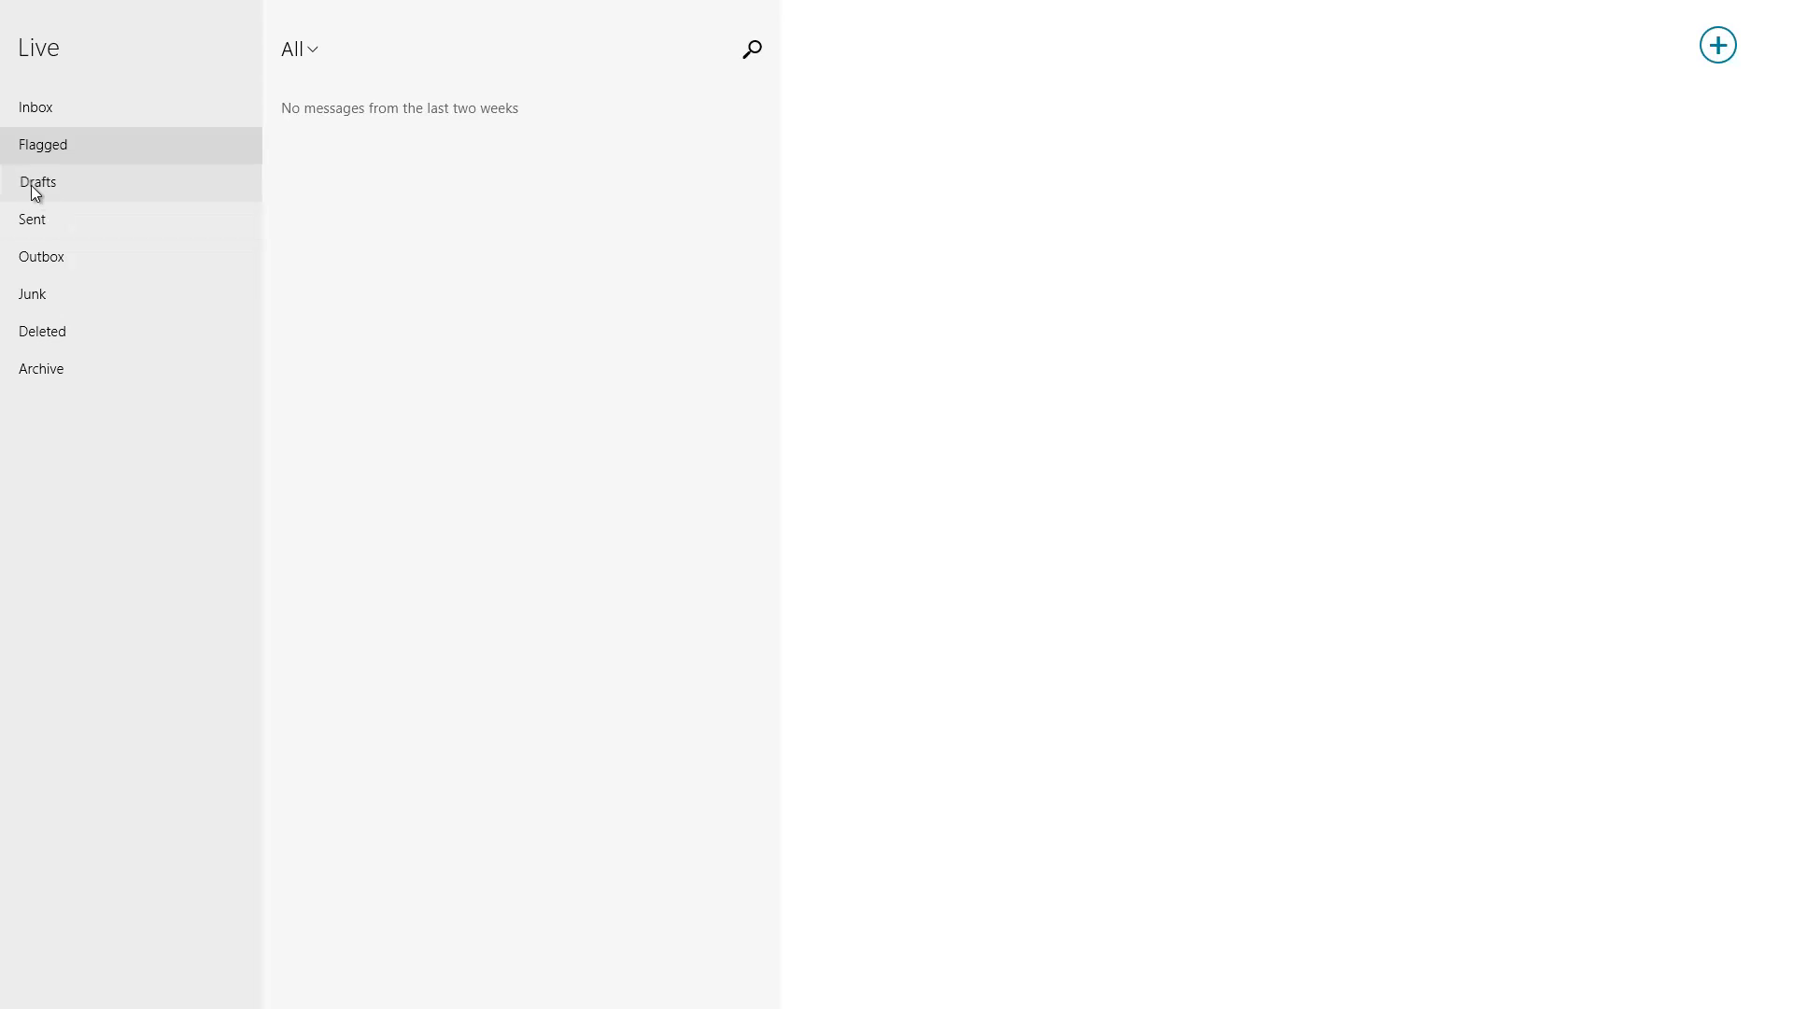
pyautogui.click(32, 185)
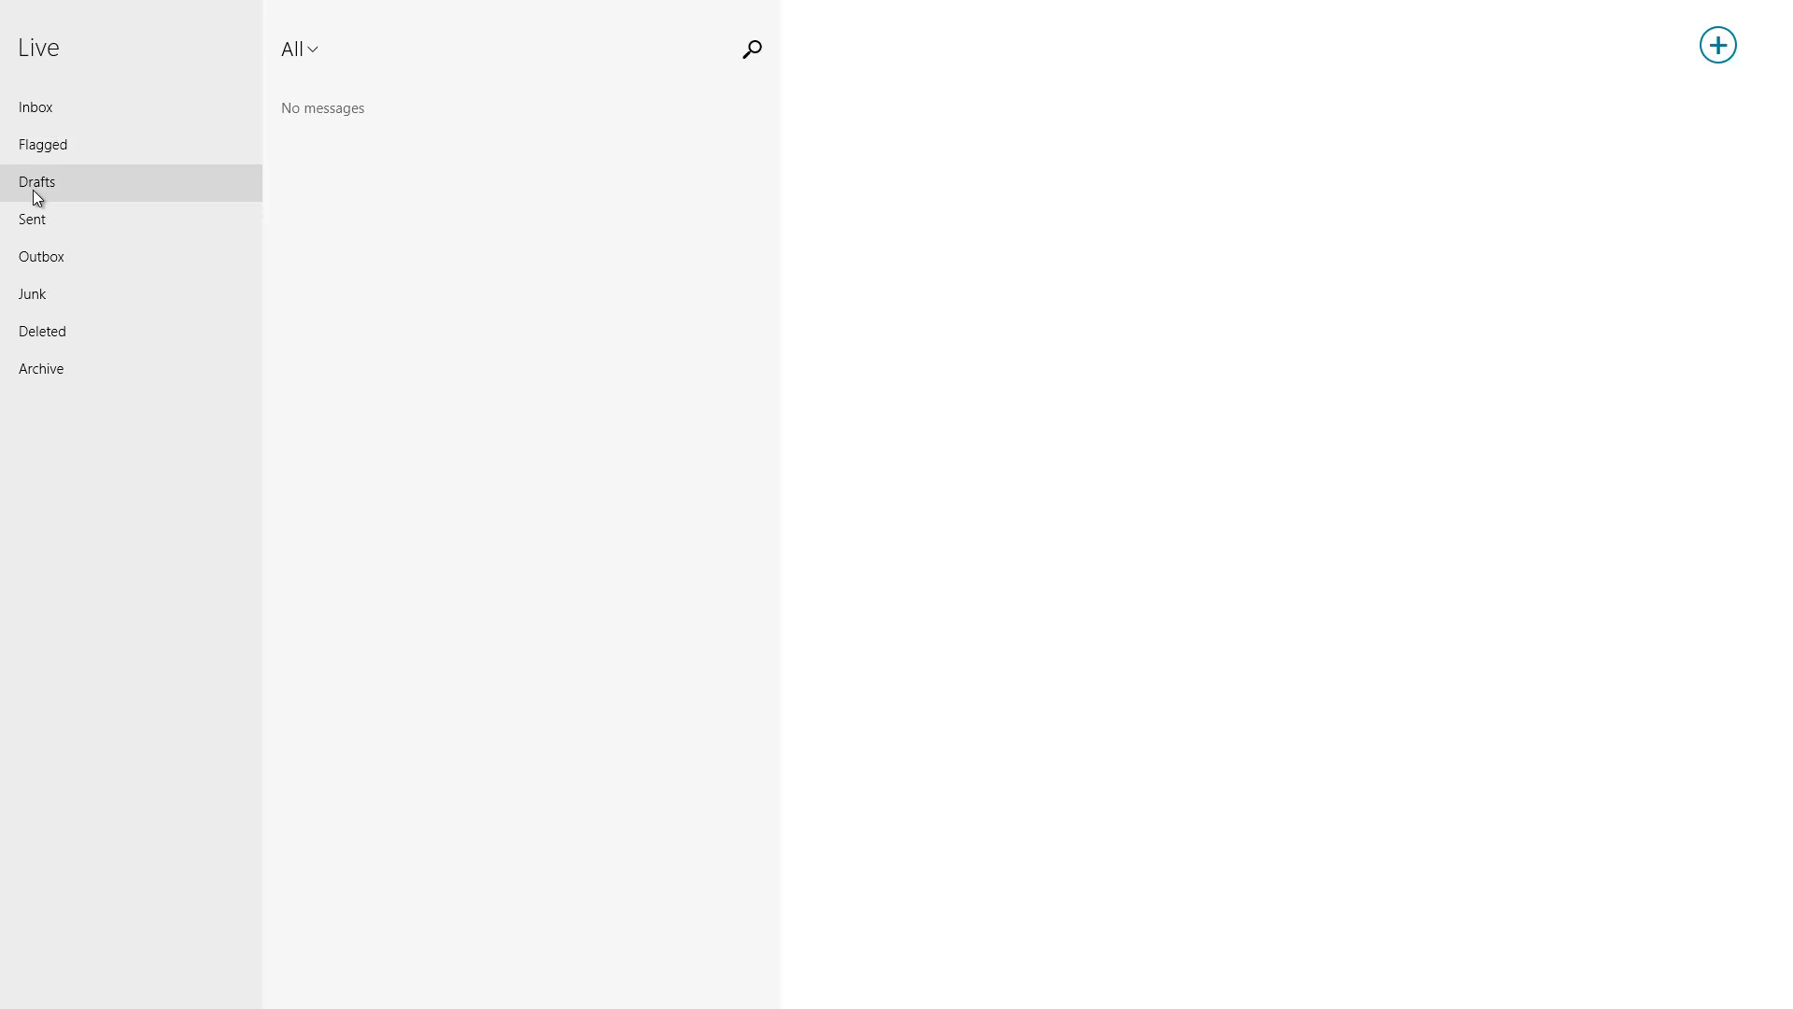
pyautogui.click(41, 224)
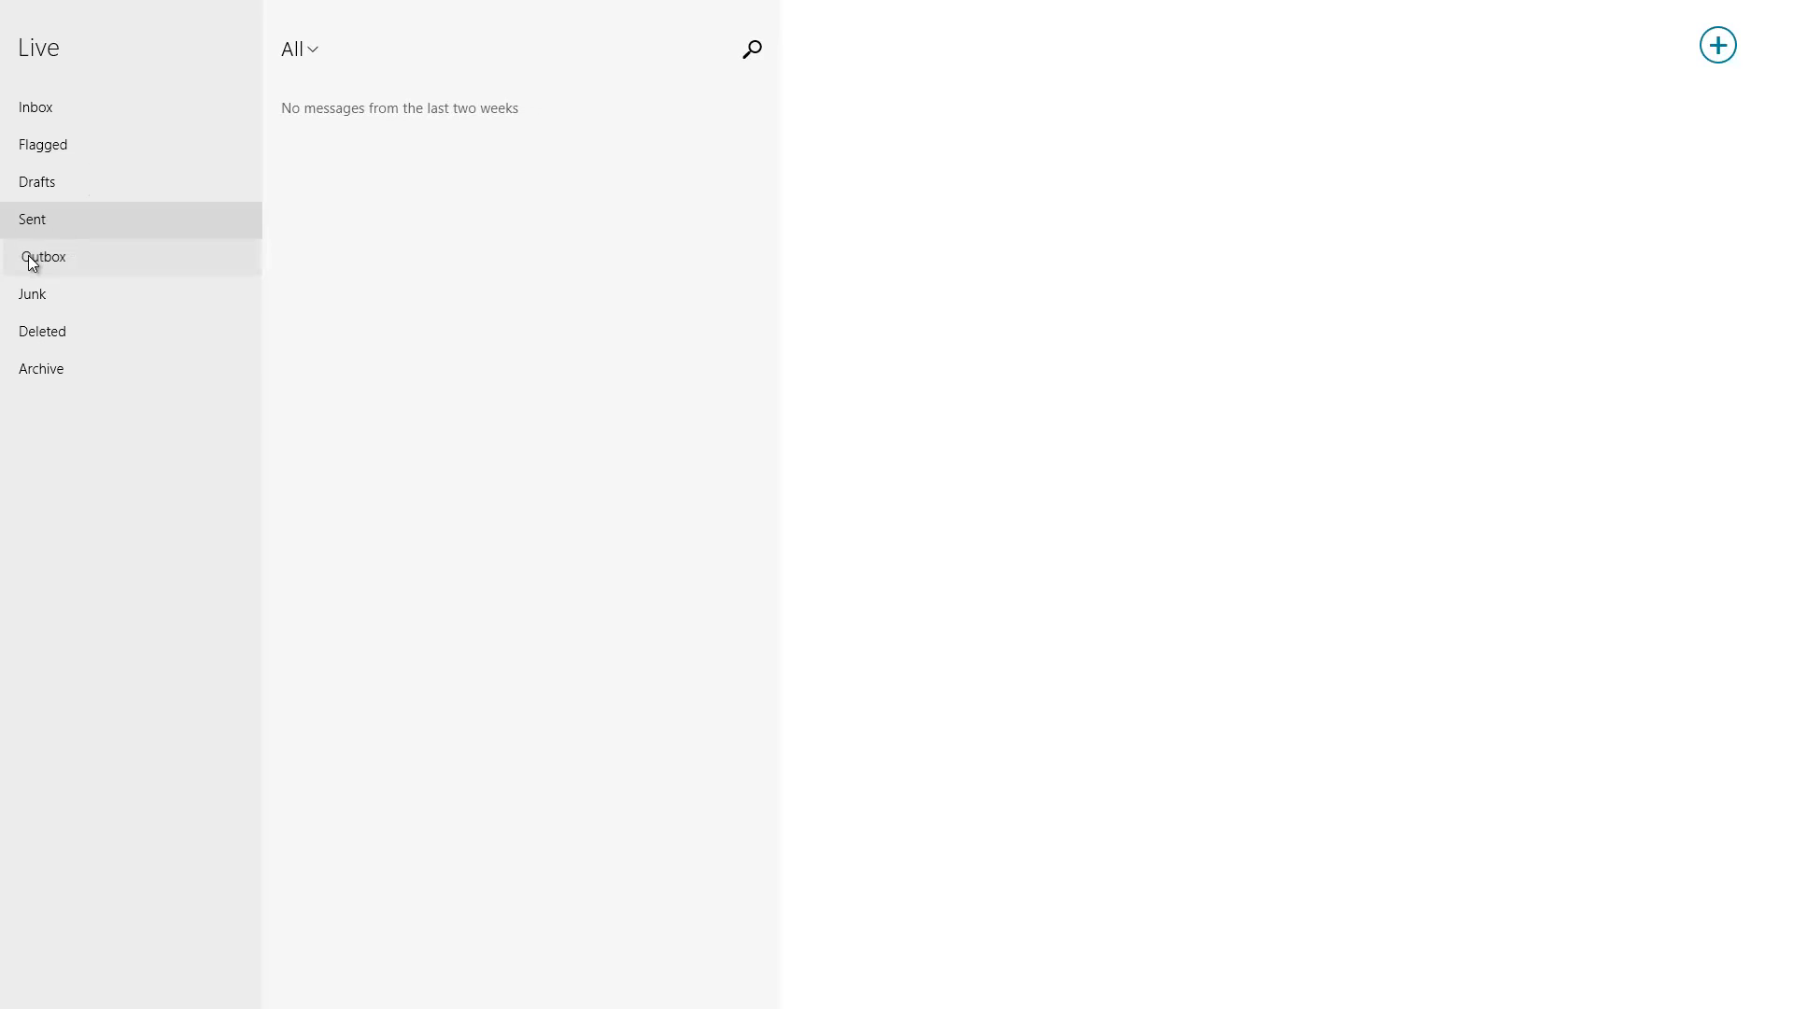
pyautogui.click(56, 262)
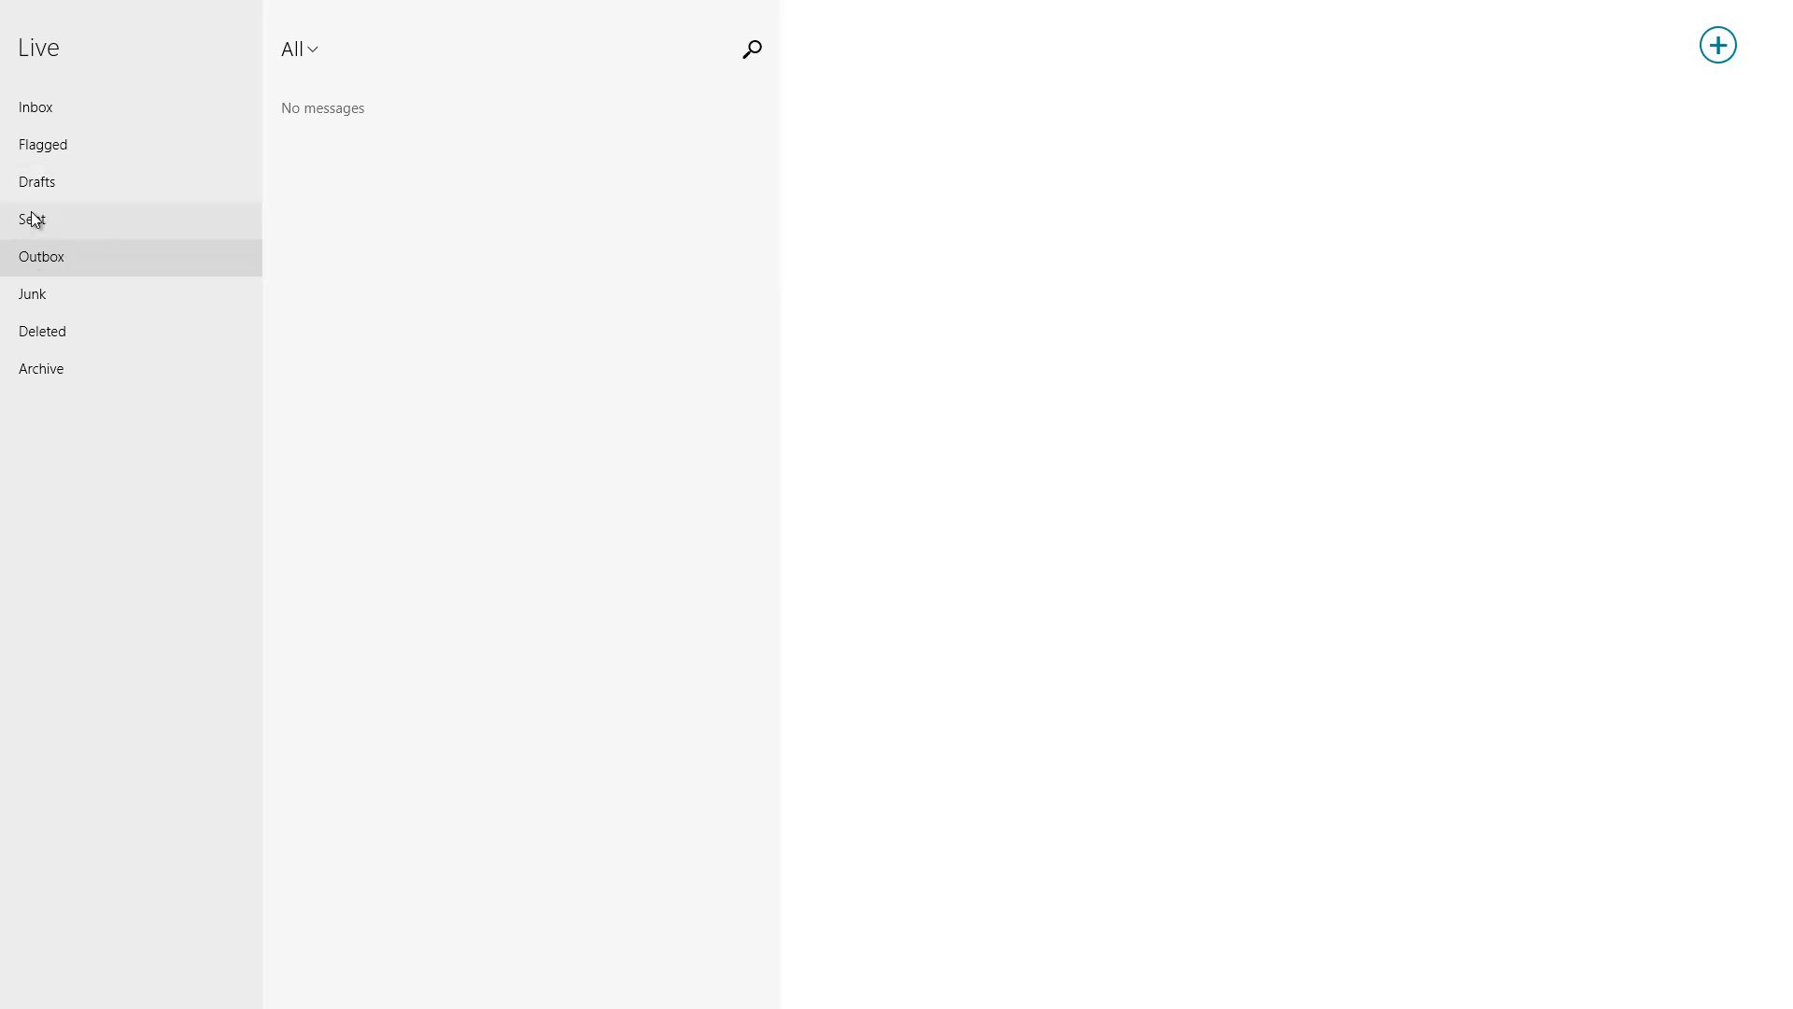
pyautogui.click(34, 303)
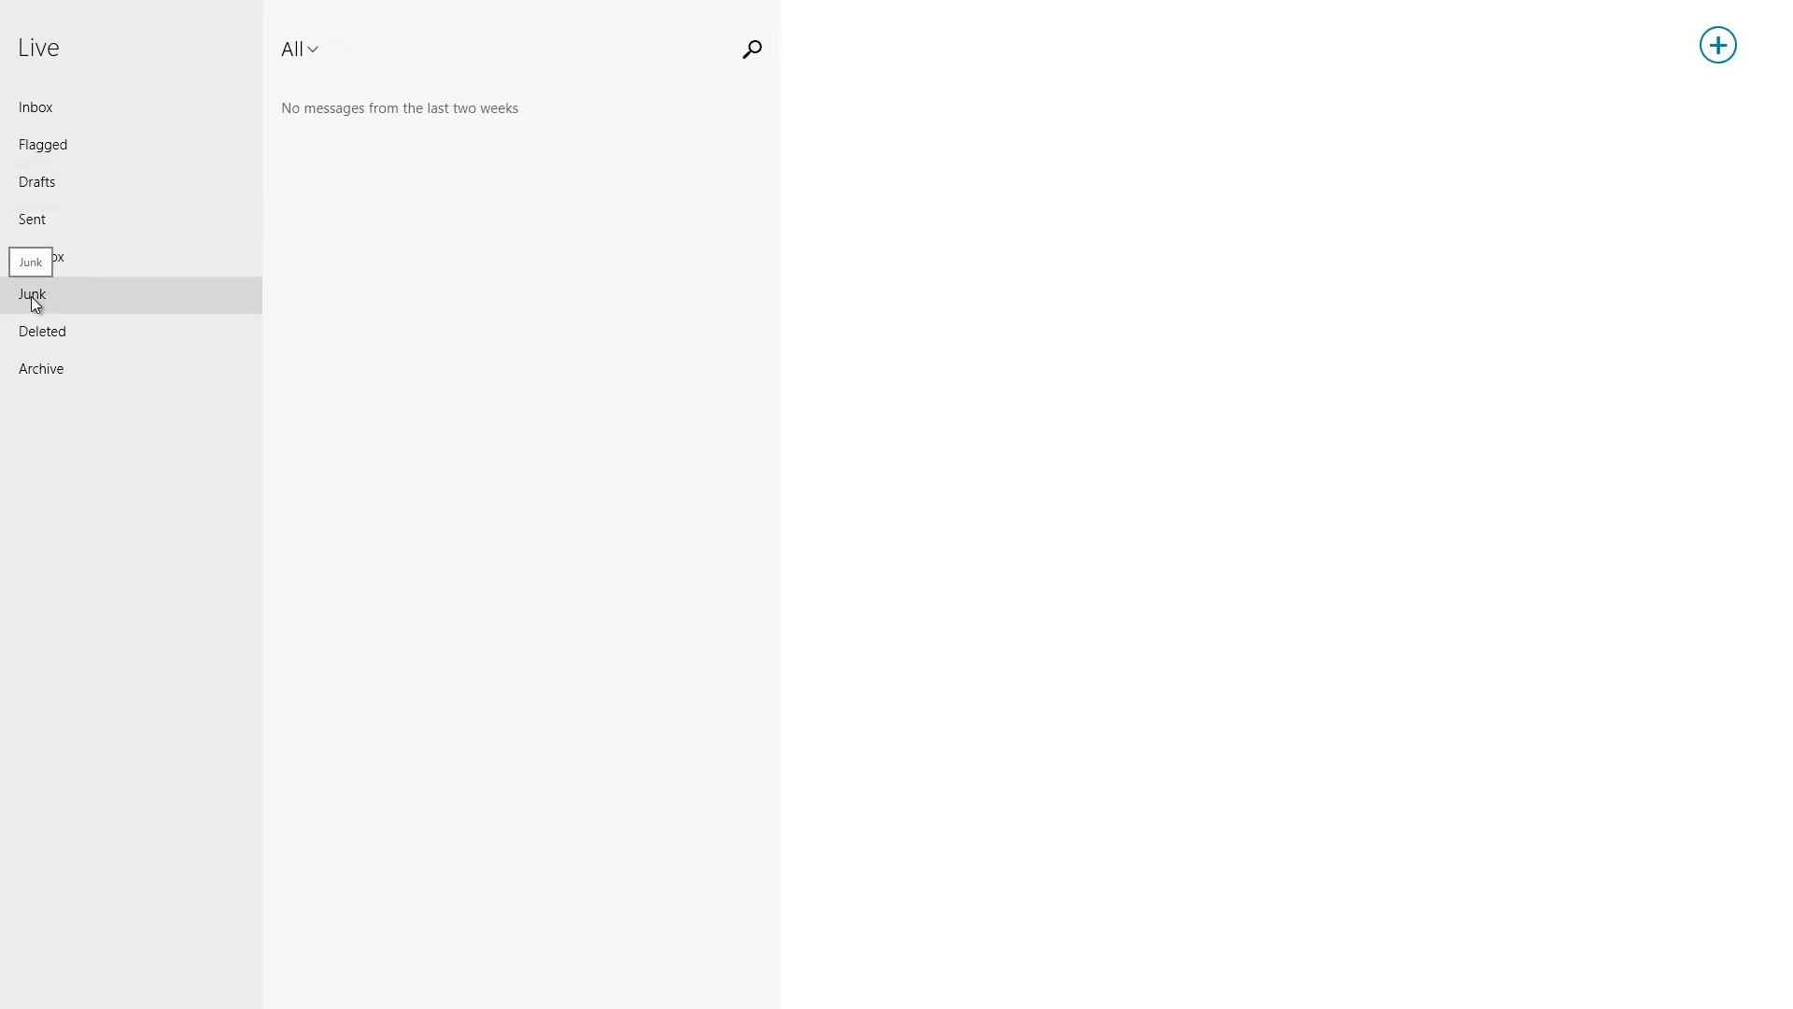
pyautogui.click(65, 338)
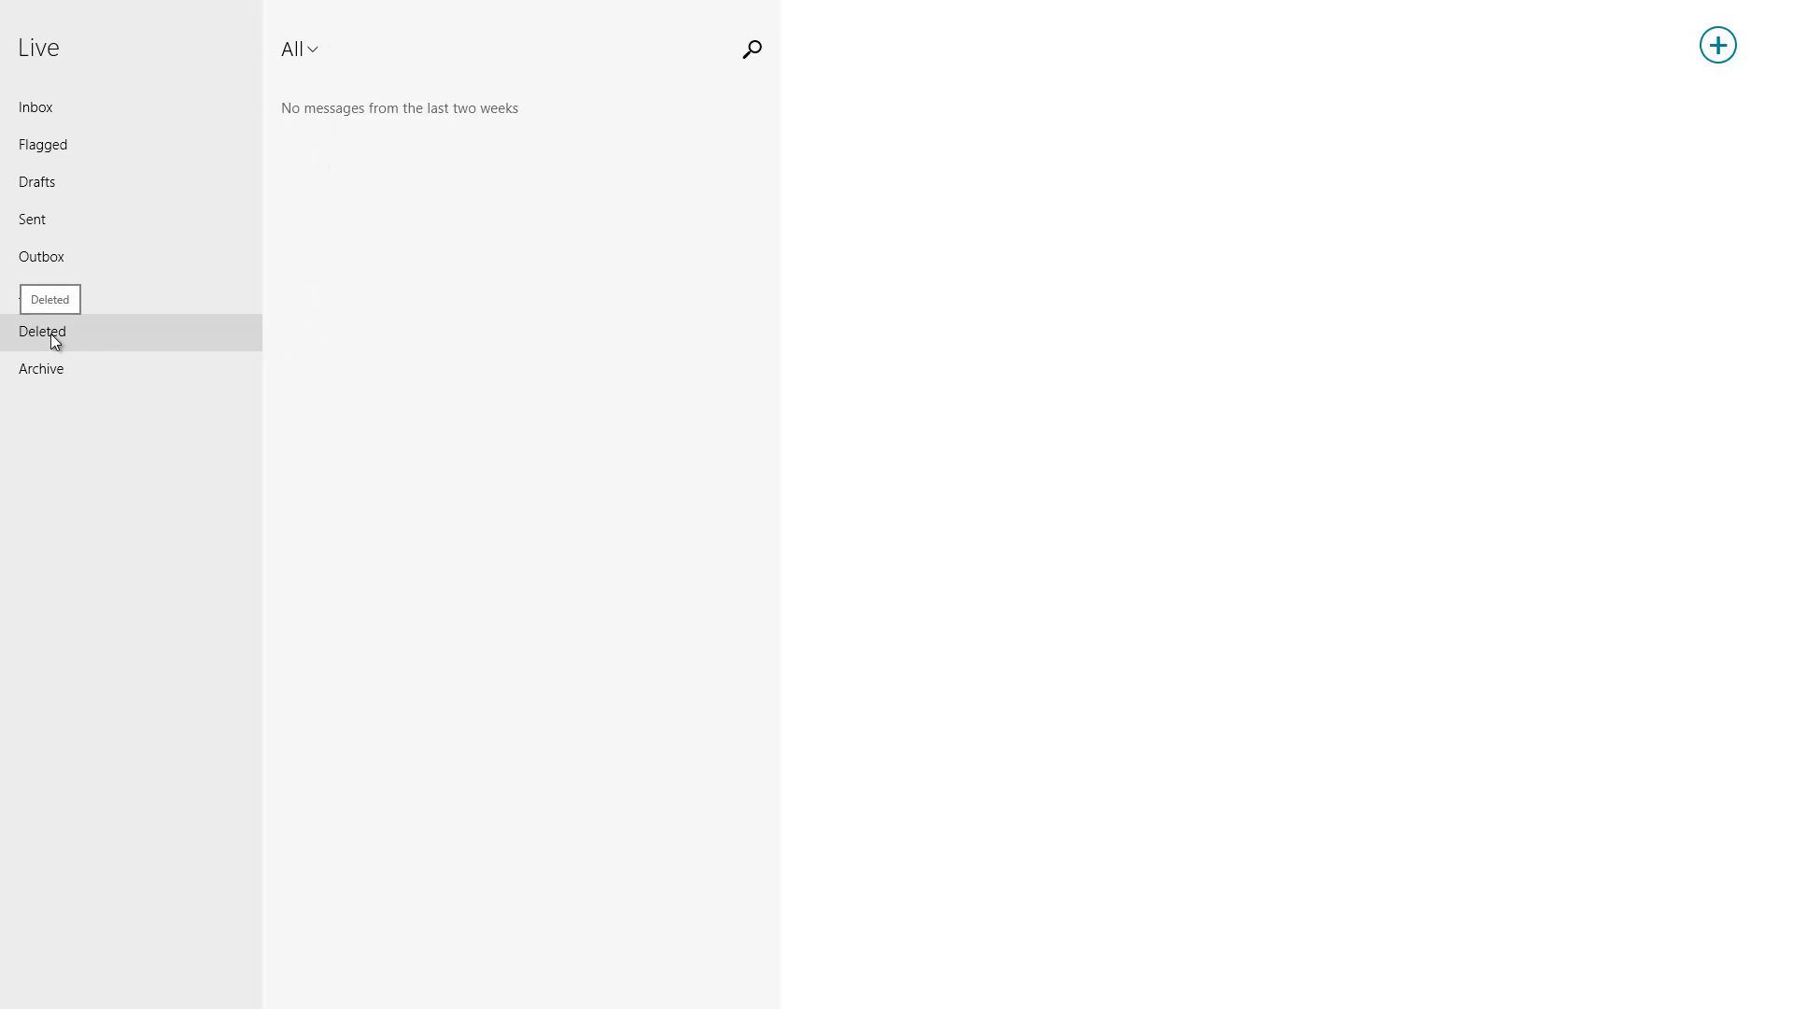
pyautogui.click(32, 377)
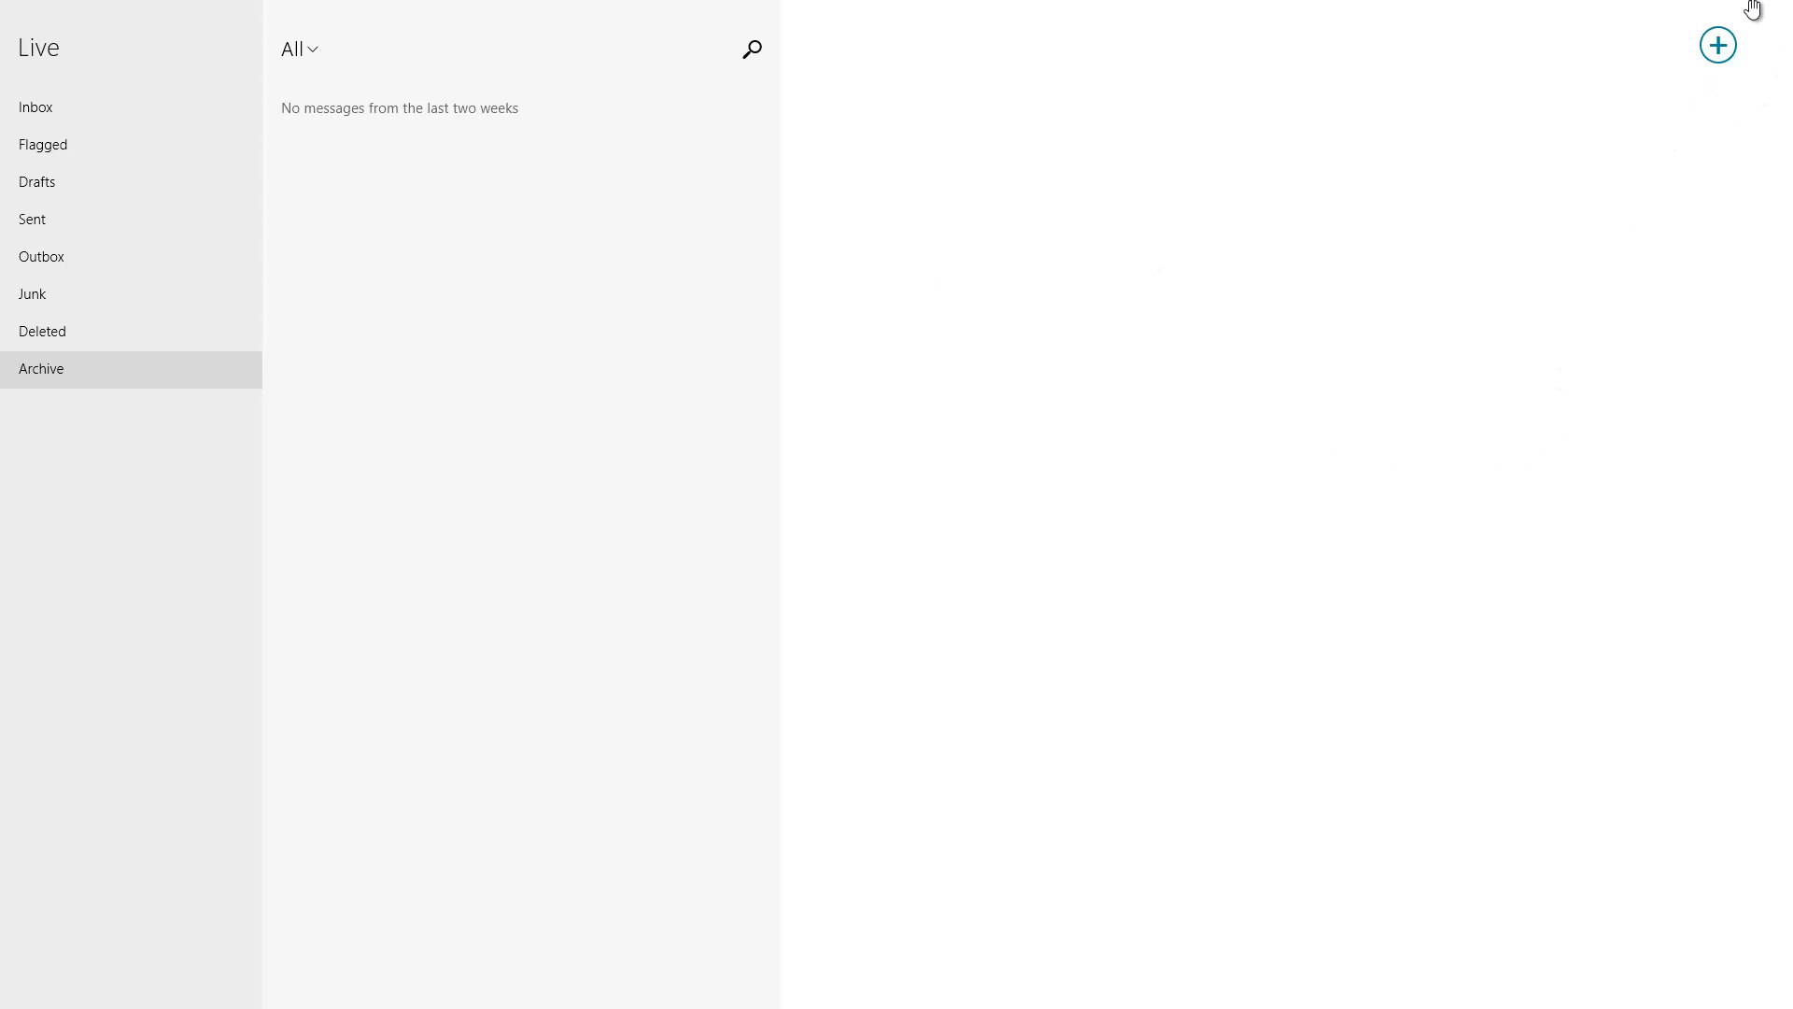
# Step: Start a new email, show the additional Bcc and Priority fields, and keep the priority at Normal
pyautogui.click(1721, 58)
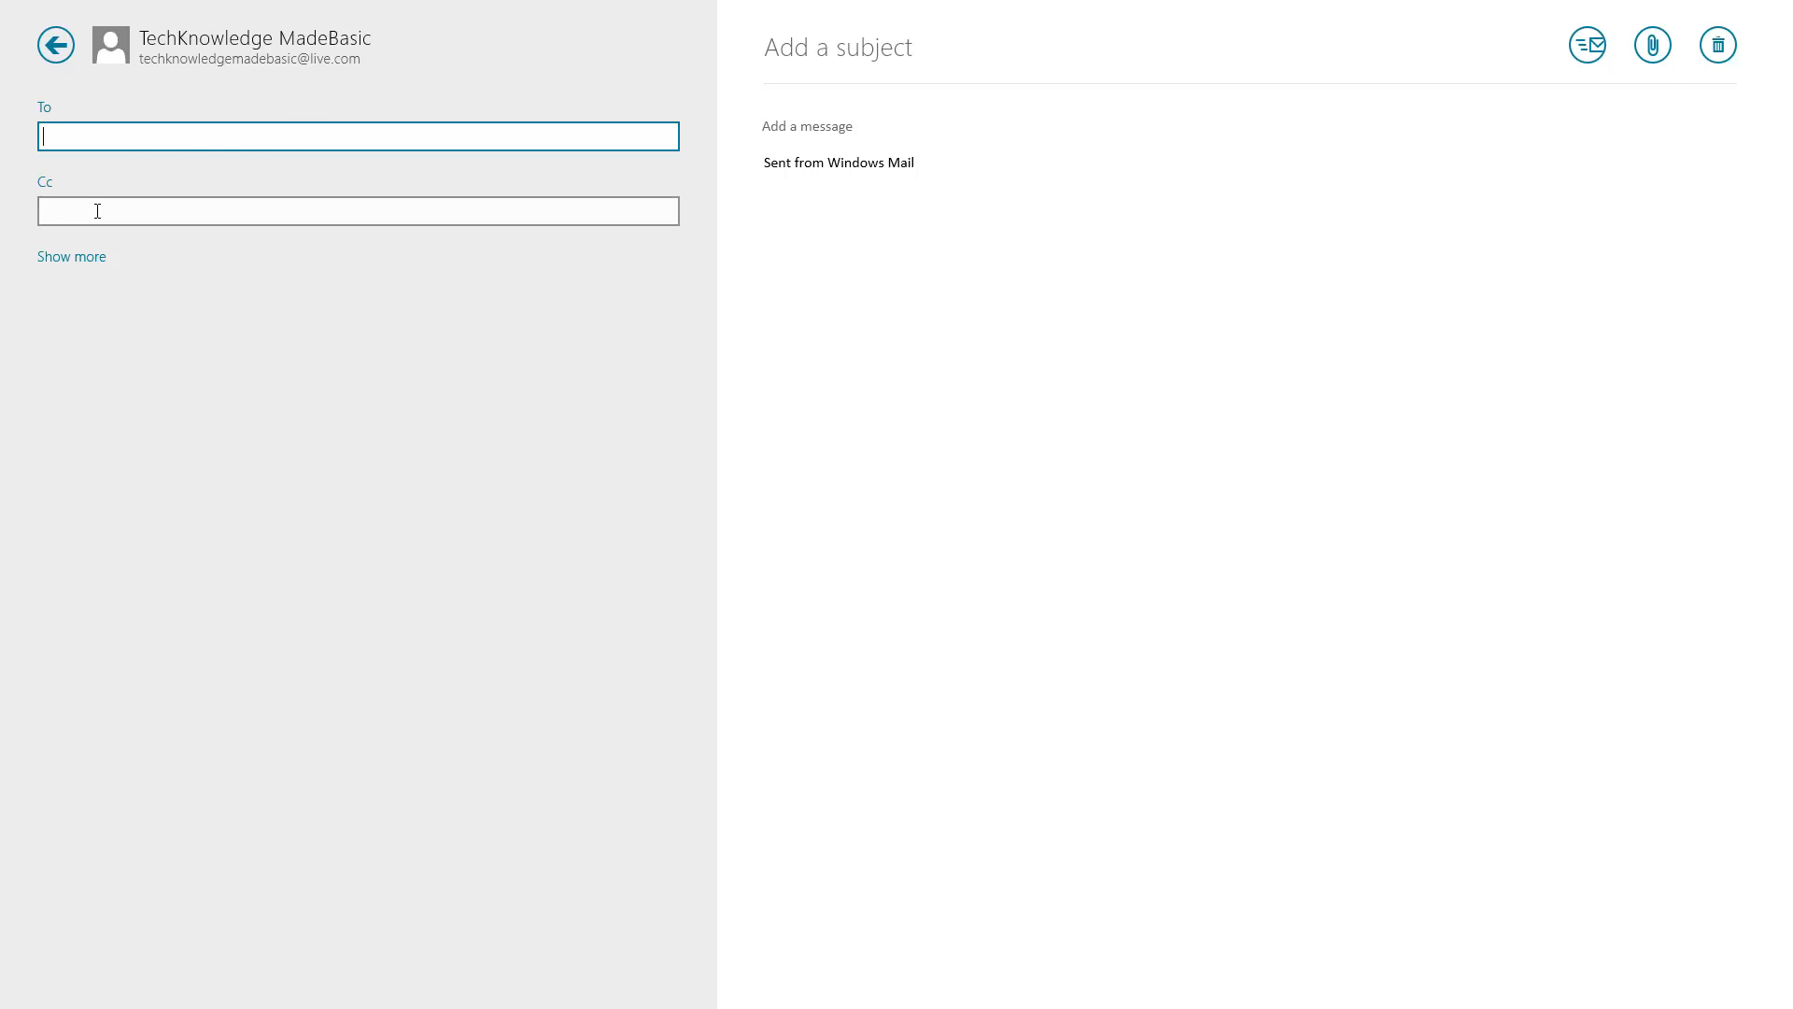
pyautogui.click(52, 260)
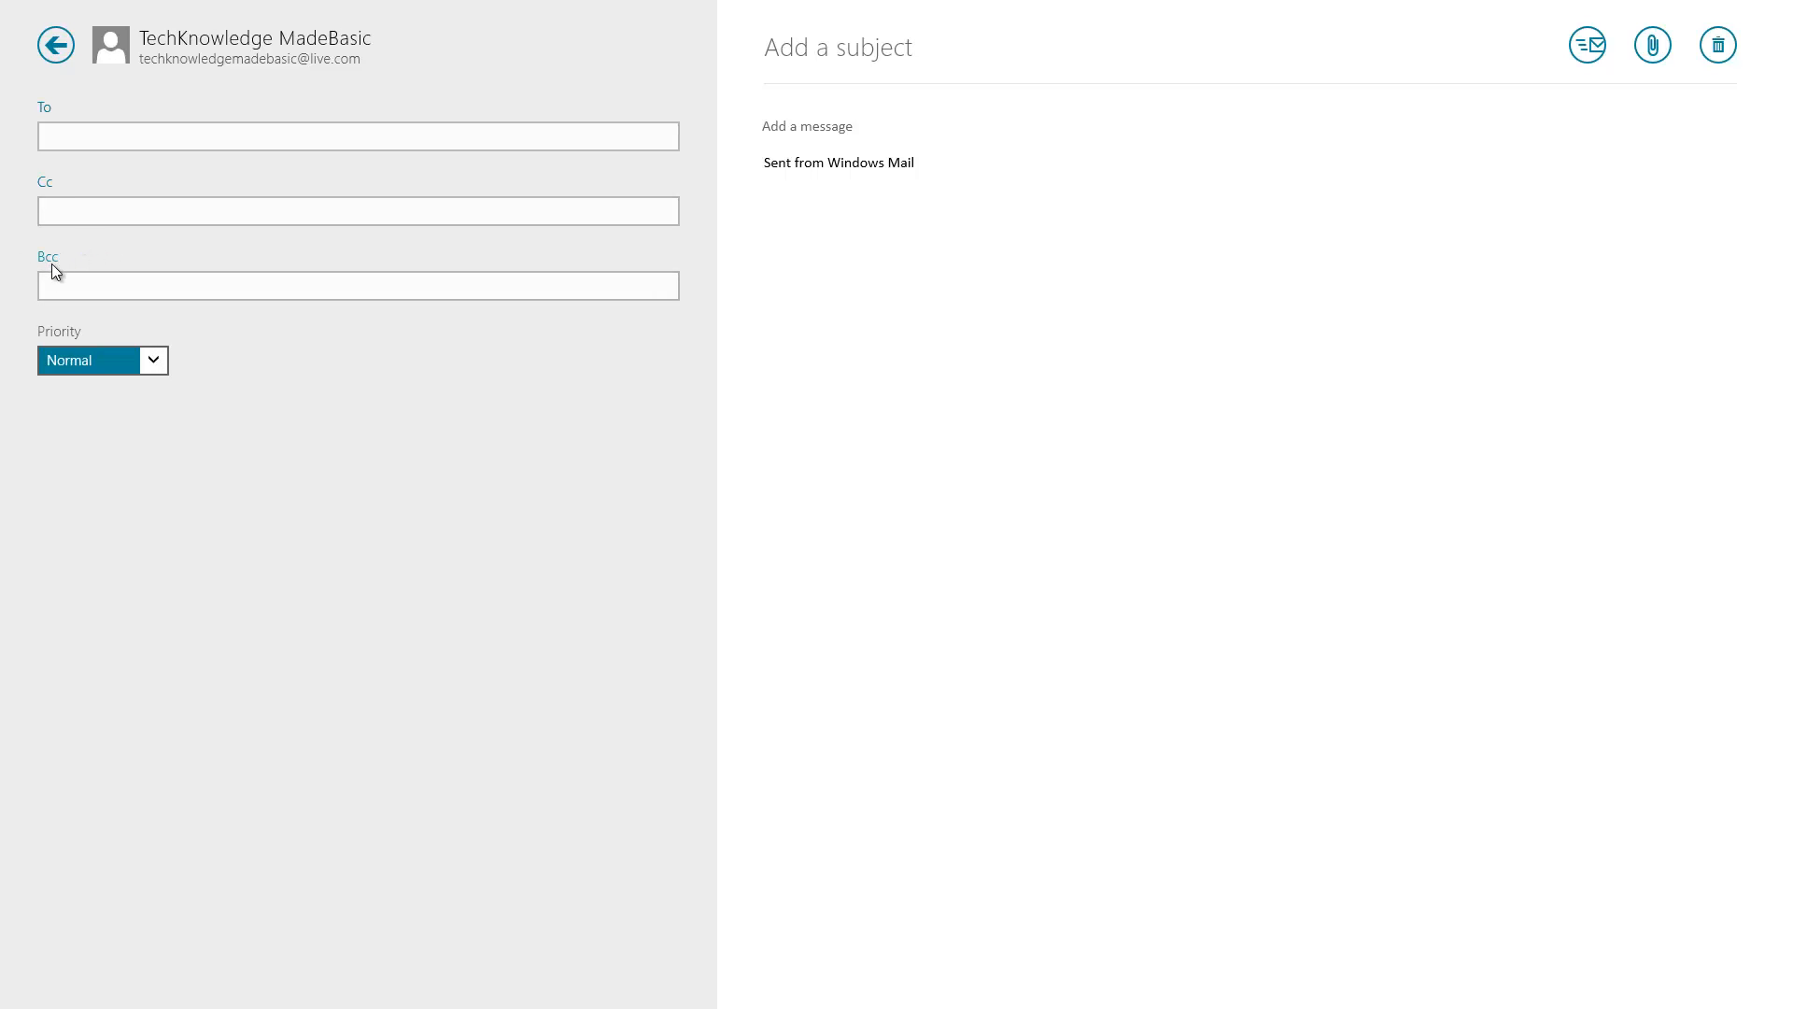
pyautogui.click(159, 368)
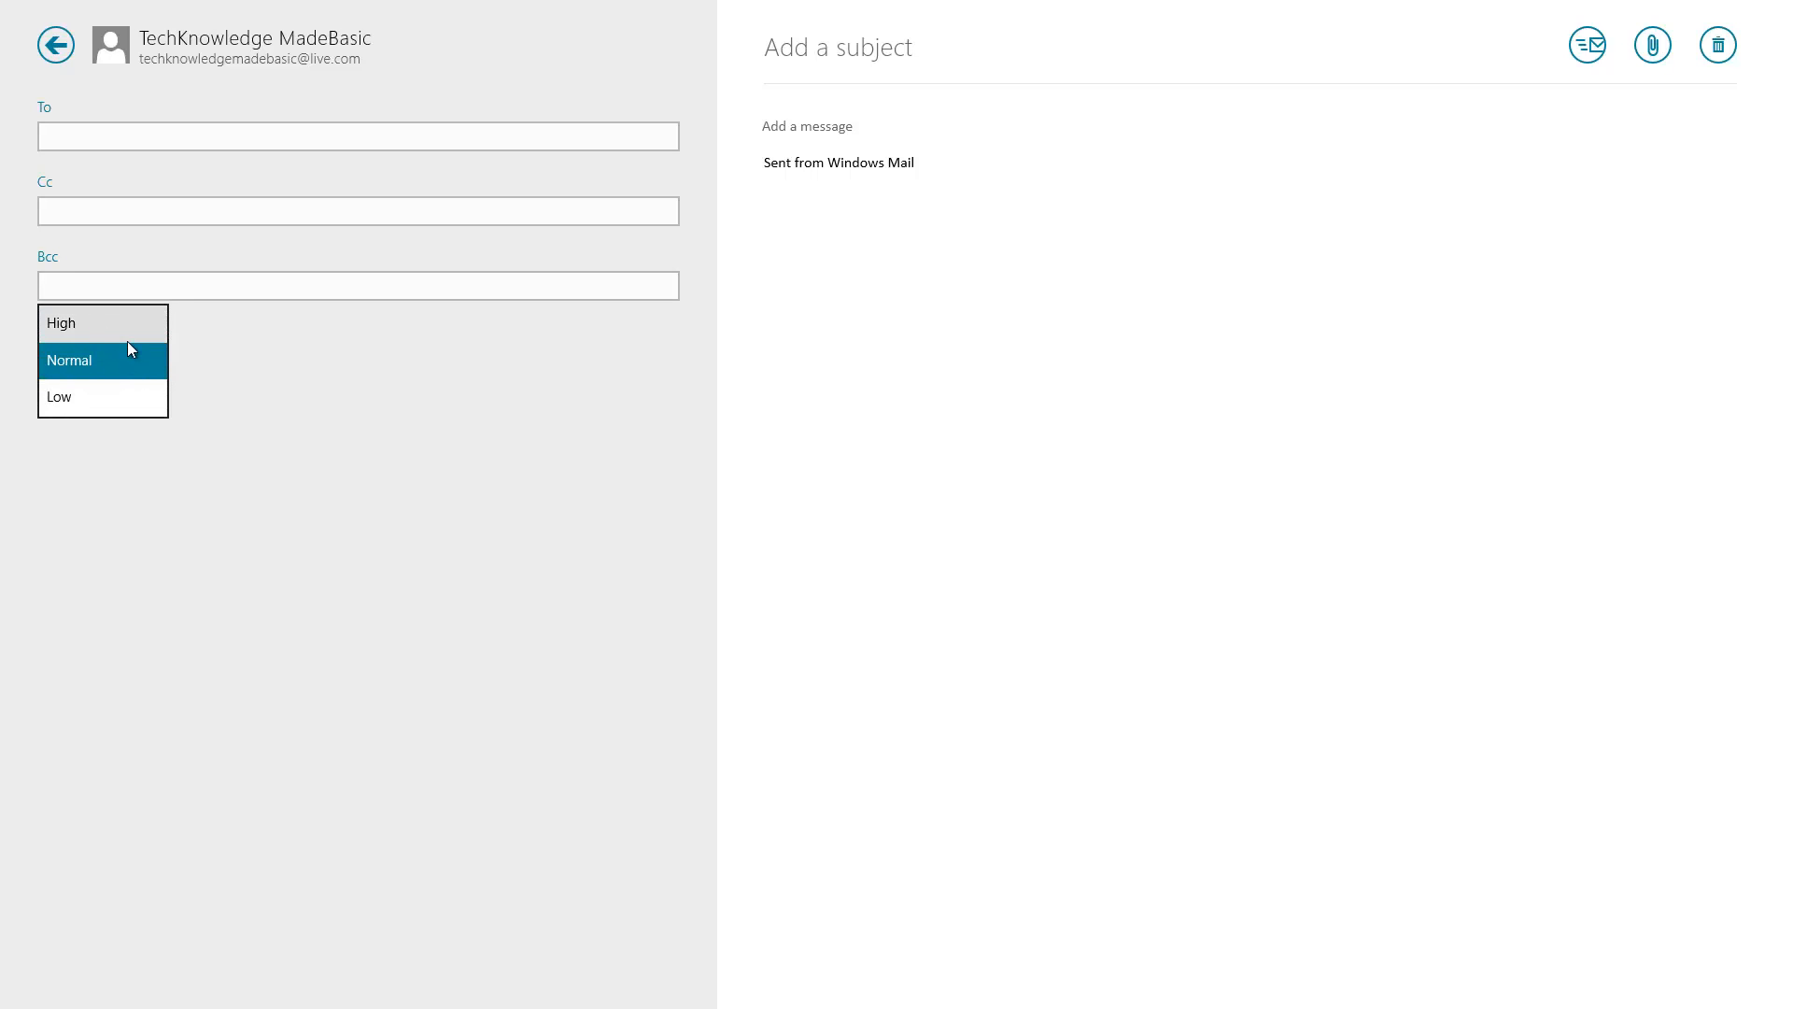
pyautogui.click(131, 366)
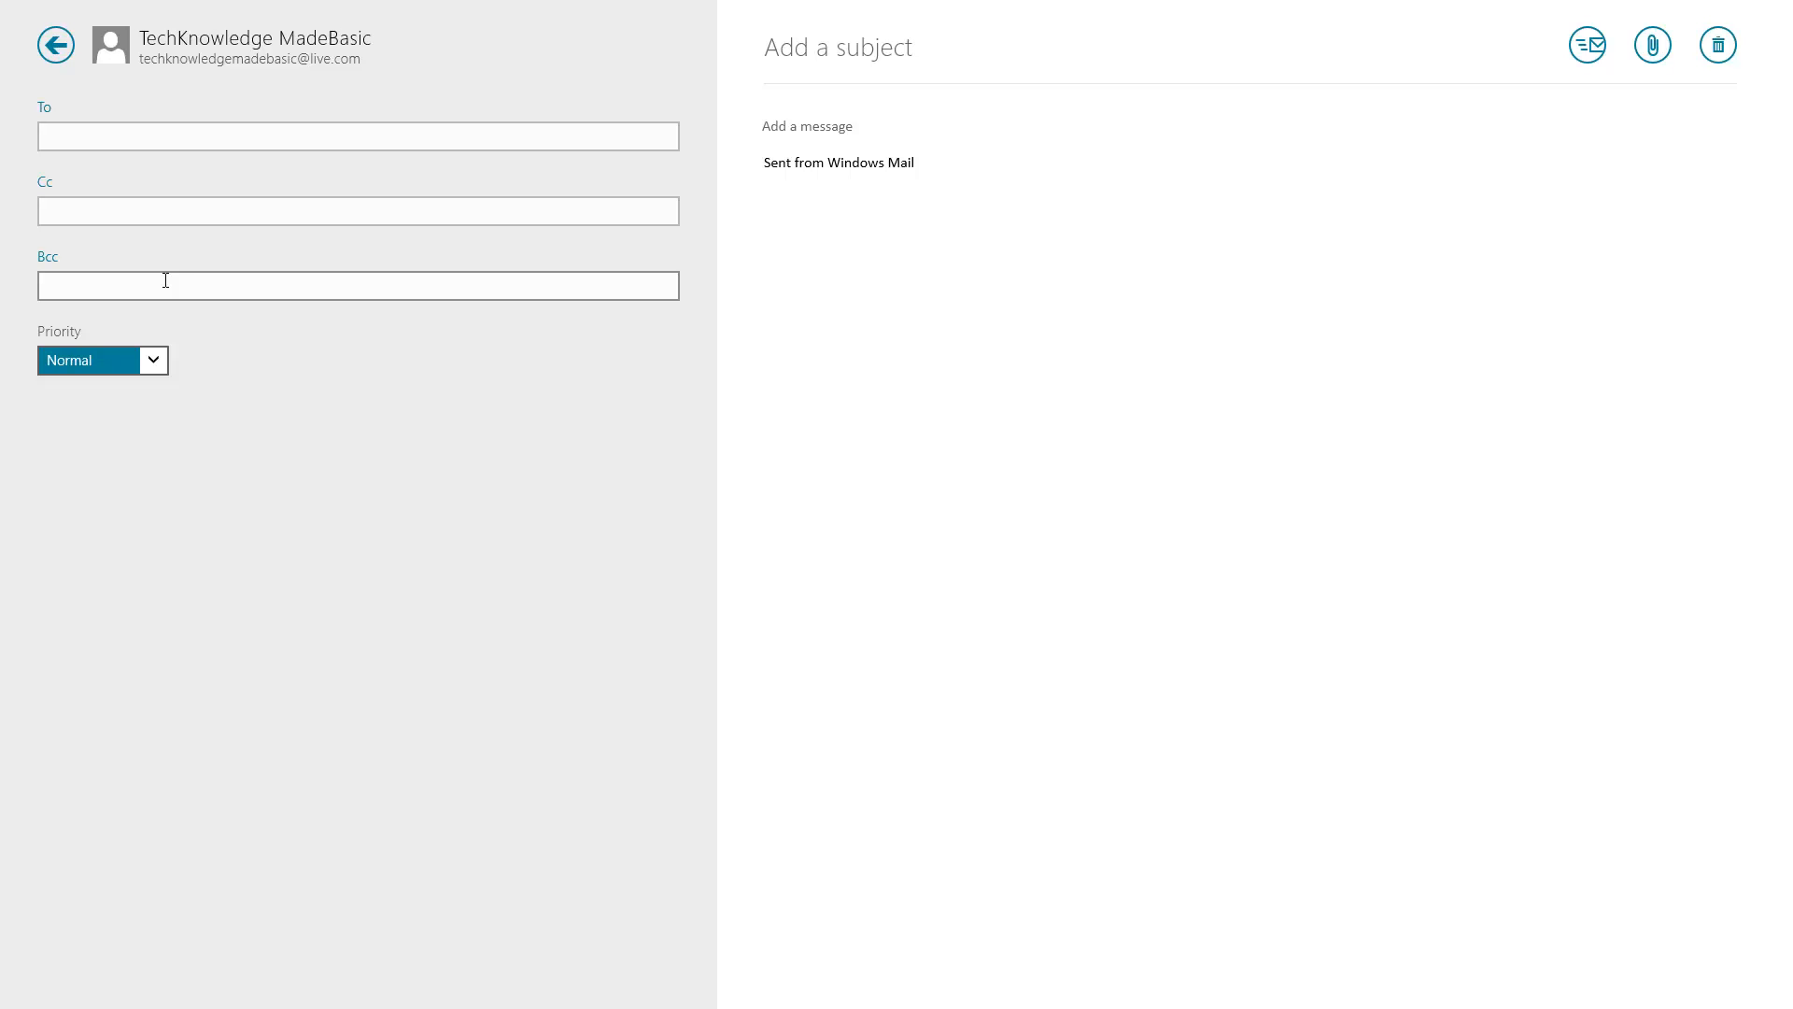
pyautogui.click(68, 286)
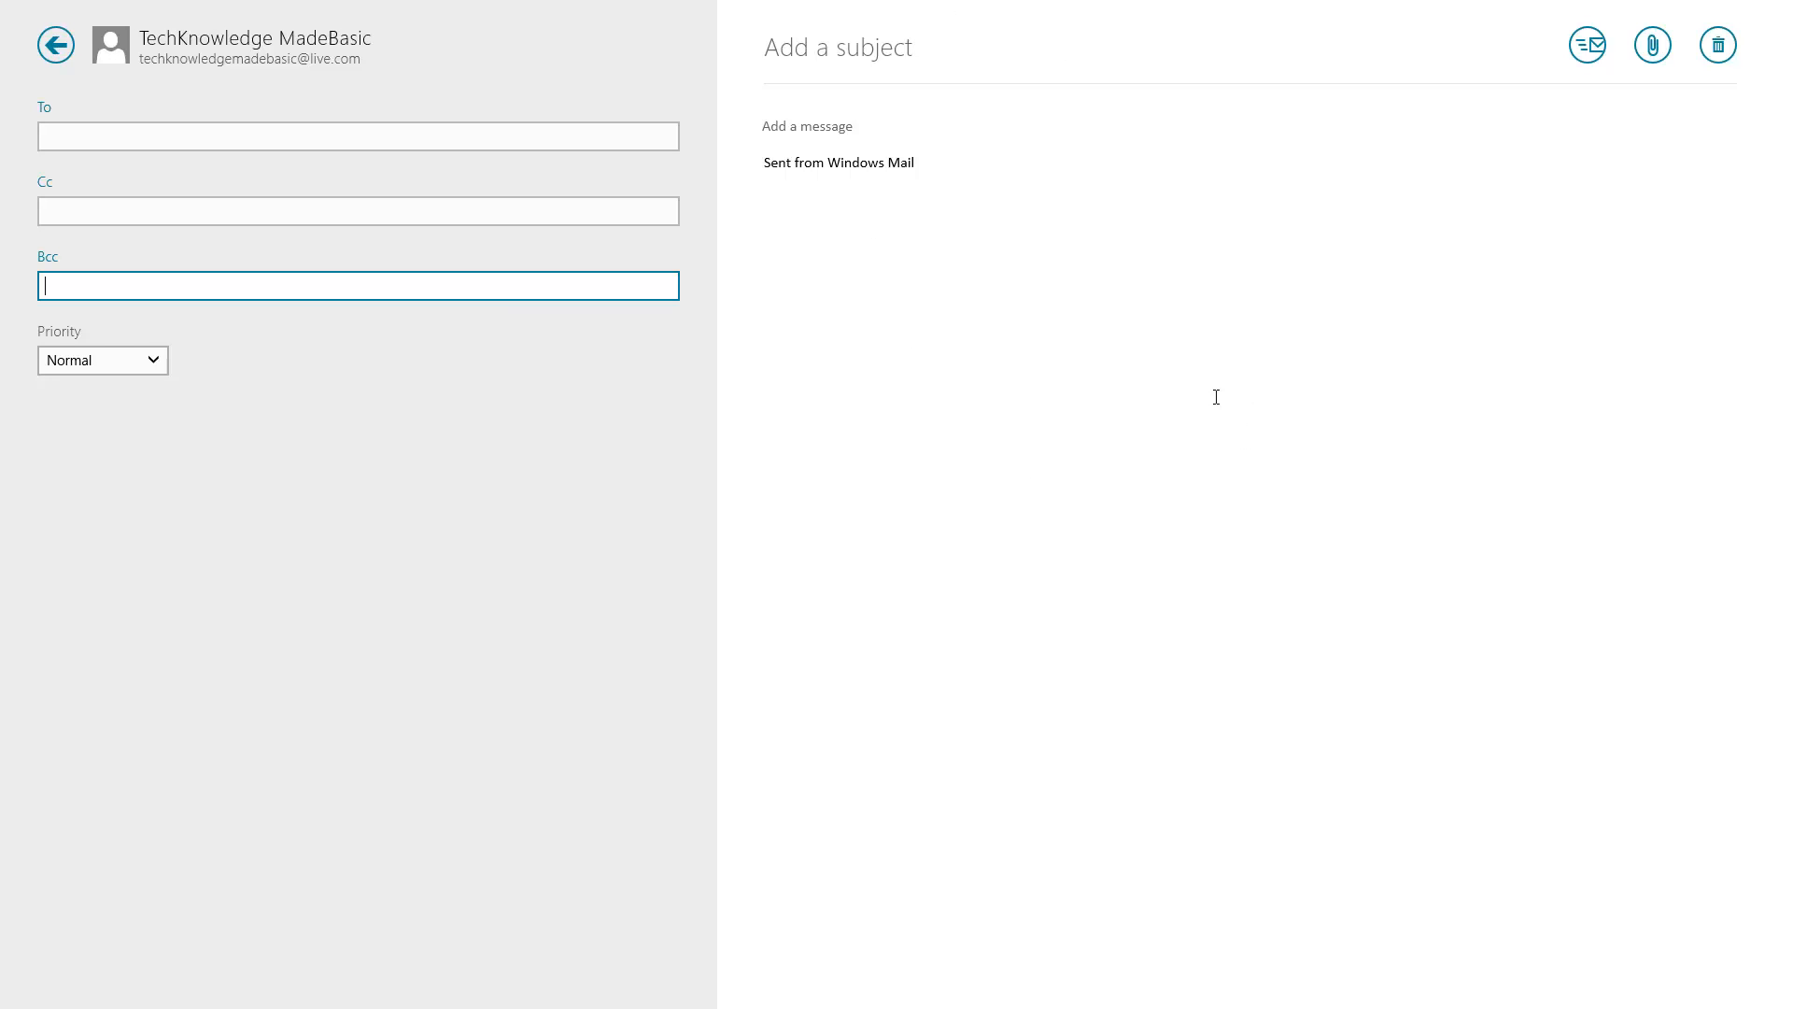
# Step: Delete the "Sent from Windows Mail" signature from the message body
pyautogui.click(903, 170)
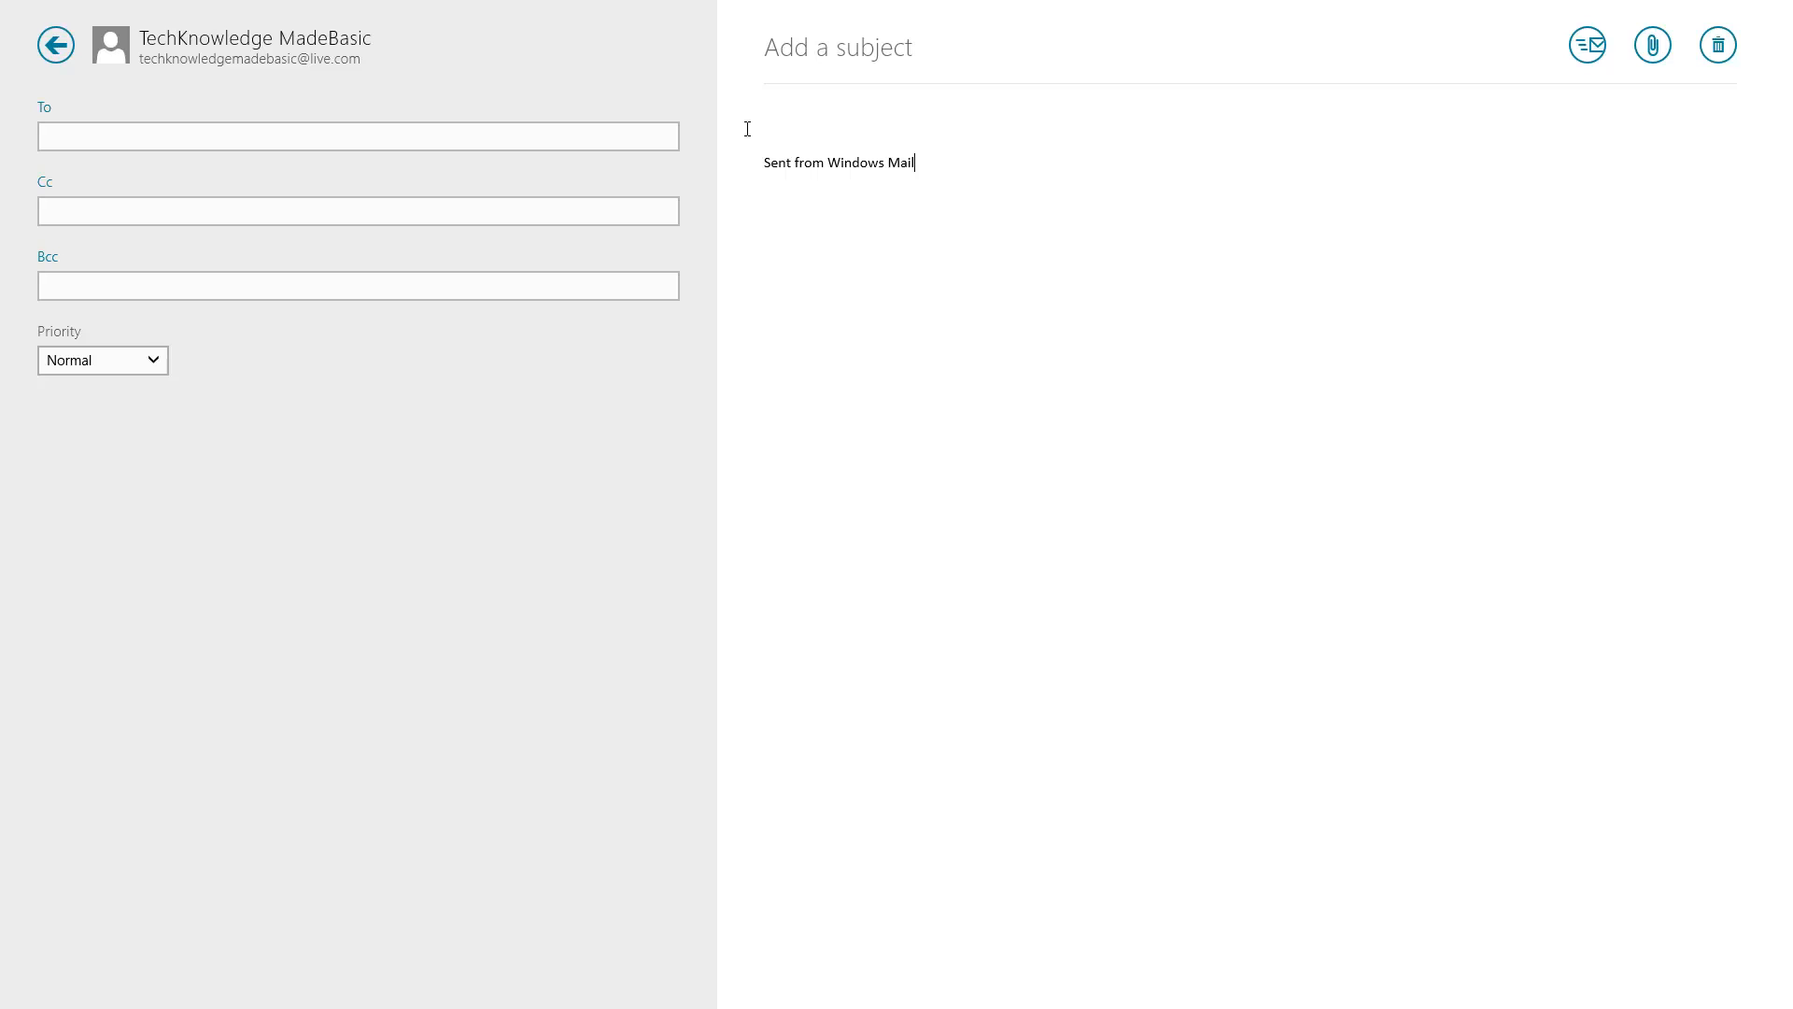
pyautogui.press('BackSpace')
pyautogui.press('BackSpace')
pyautogui.press('BackSpace')
pyautogui.press('BackSpace')
pyautogui.press('BackSpace')
pyautogui.press('BackSpace')
pyautogui.press('BackSpace')
pyautogui.press('BackSpace')
pyautogui.press('BackSpace')
pyautogui.press('BackSpace')
pyautogui.press('BackSpace')
pyautogui.press('BackSpace')
pyautogui.press('BackSpace')
pyautogui.press('BackSpace')
pyautogui.press('BackSpace')
pyautogui.press('BackSpace')
pyautogui.press('BackSpace')
pyautogui.press('BackSpace')
pyautogui.press('BackSpace')
pyautogui.press('BackSpace')
# Step: Enter the subject "This is our Subject to our new email" and the body text "This is where we would type a new message"
pyautogui.click(925, 51)
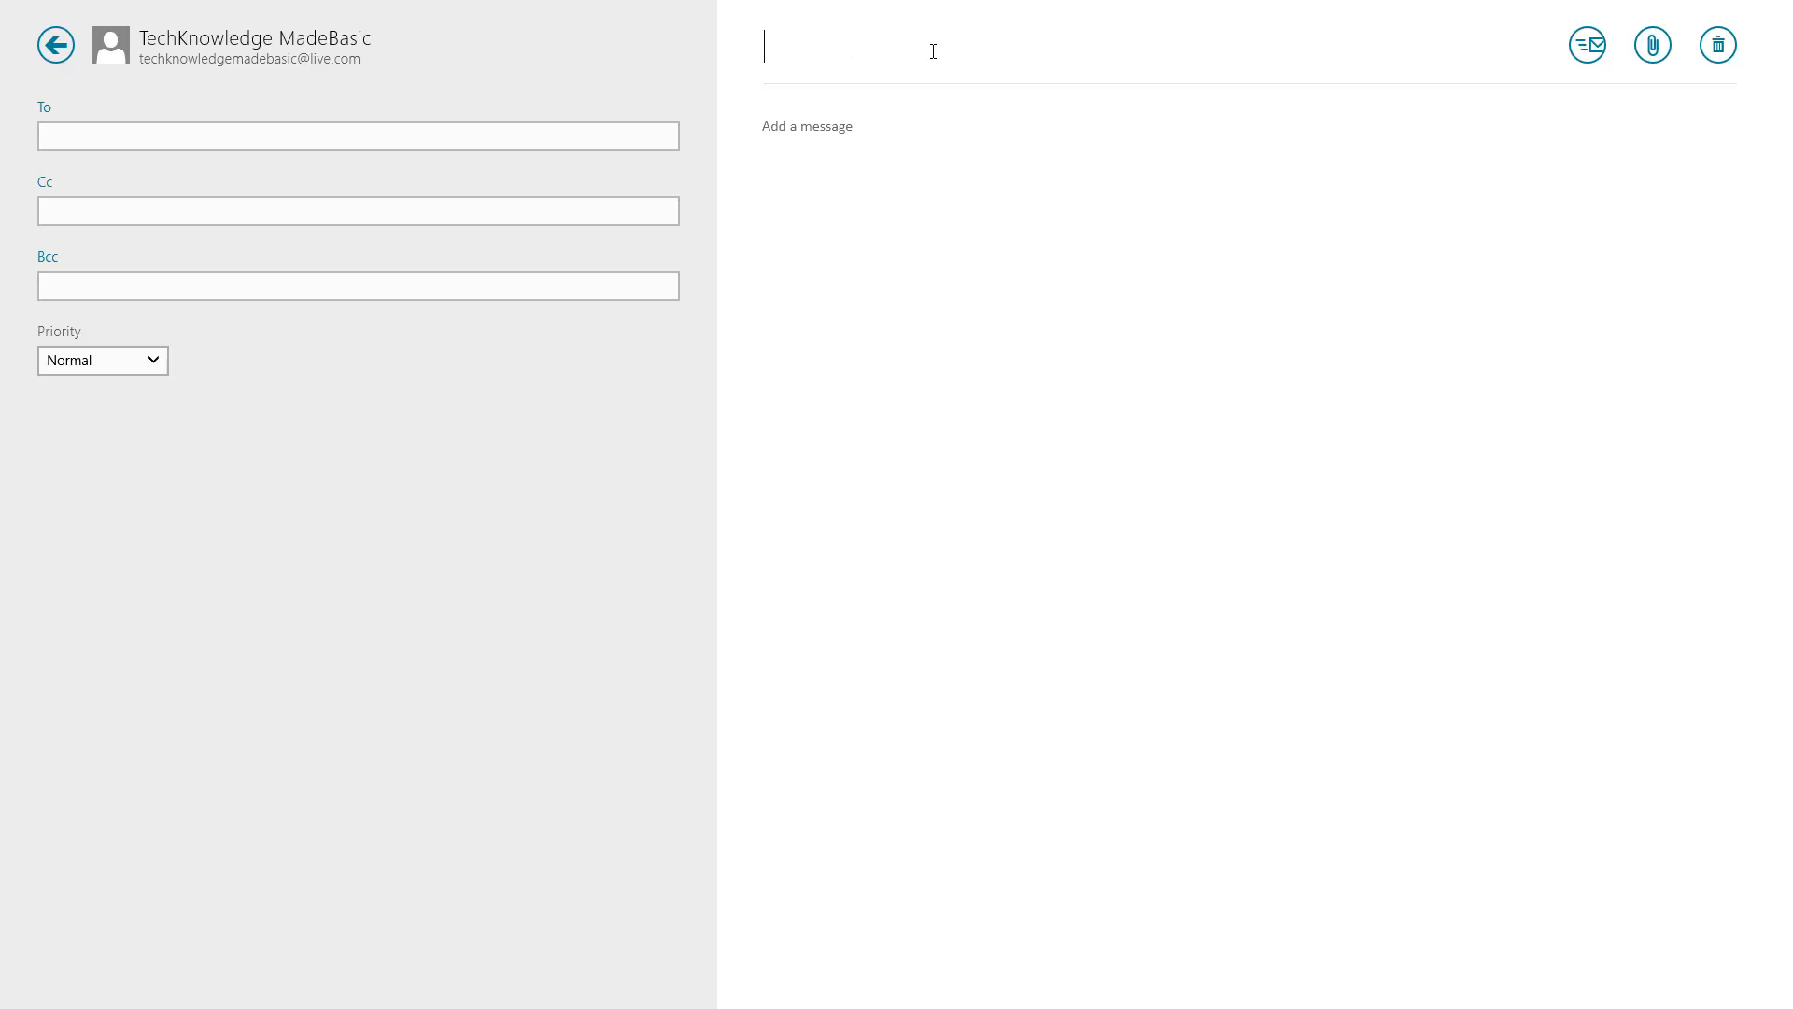
pyautogui.write('This is our Subjet')
pyautogui.press('BackSpace')
pyautogui.write('ct to ')
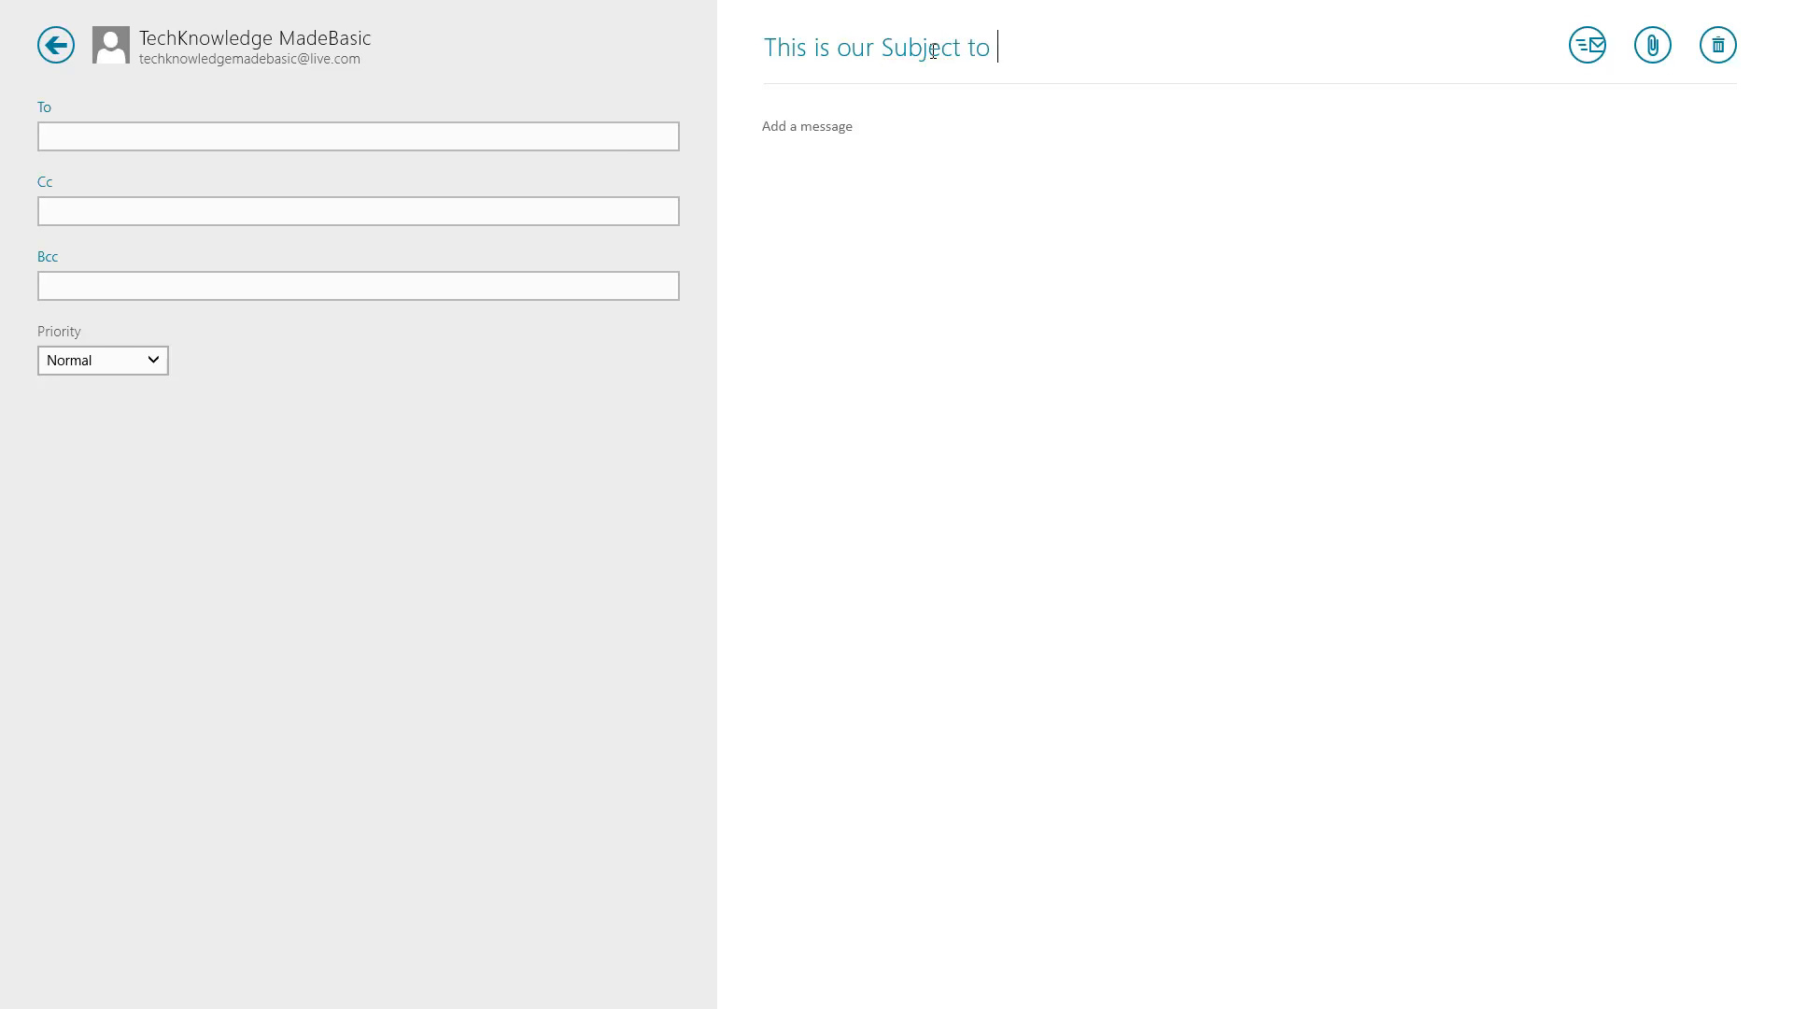
pyautogui.write('our new email')
pyautogui.click(806, 150)
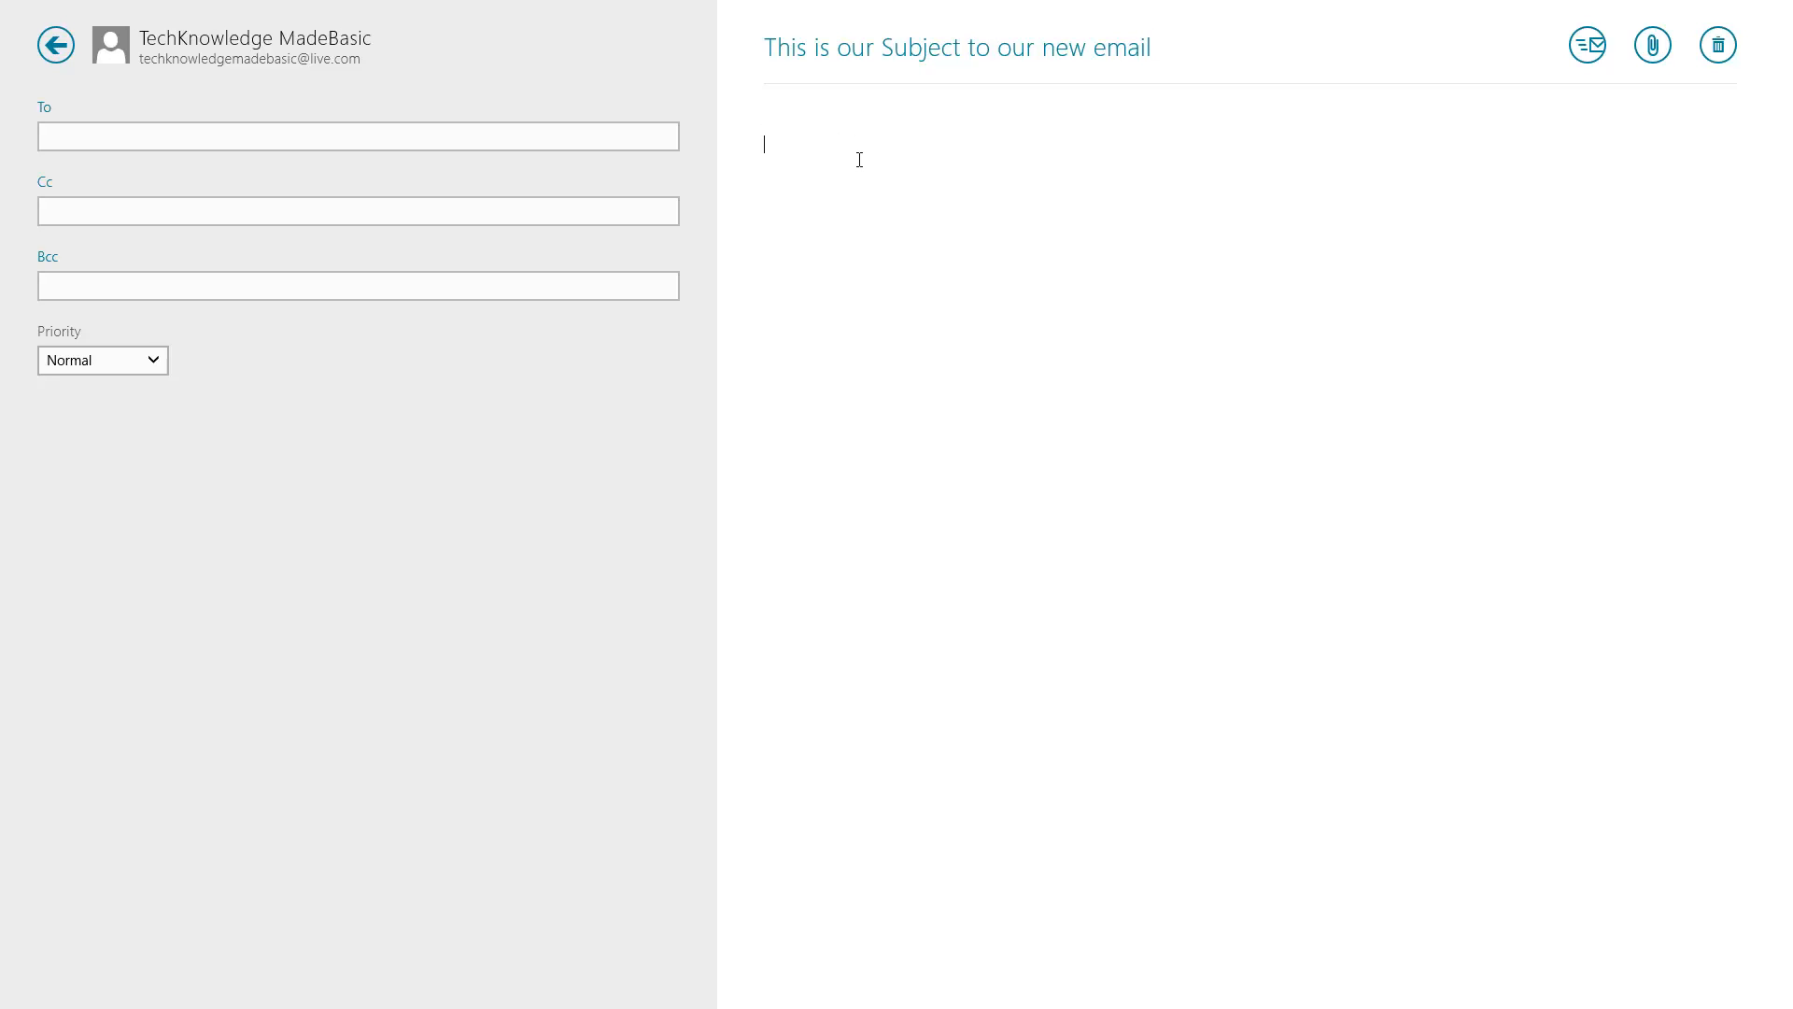
pyautogui.write('This is where we would type a new message')
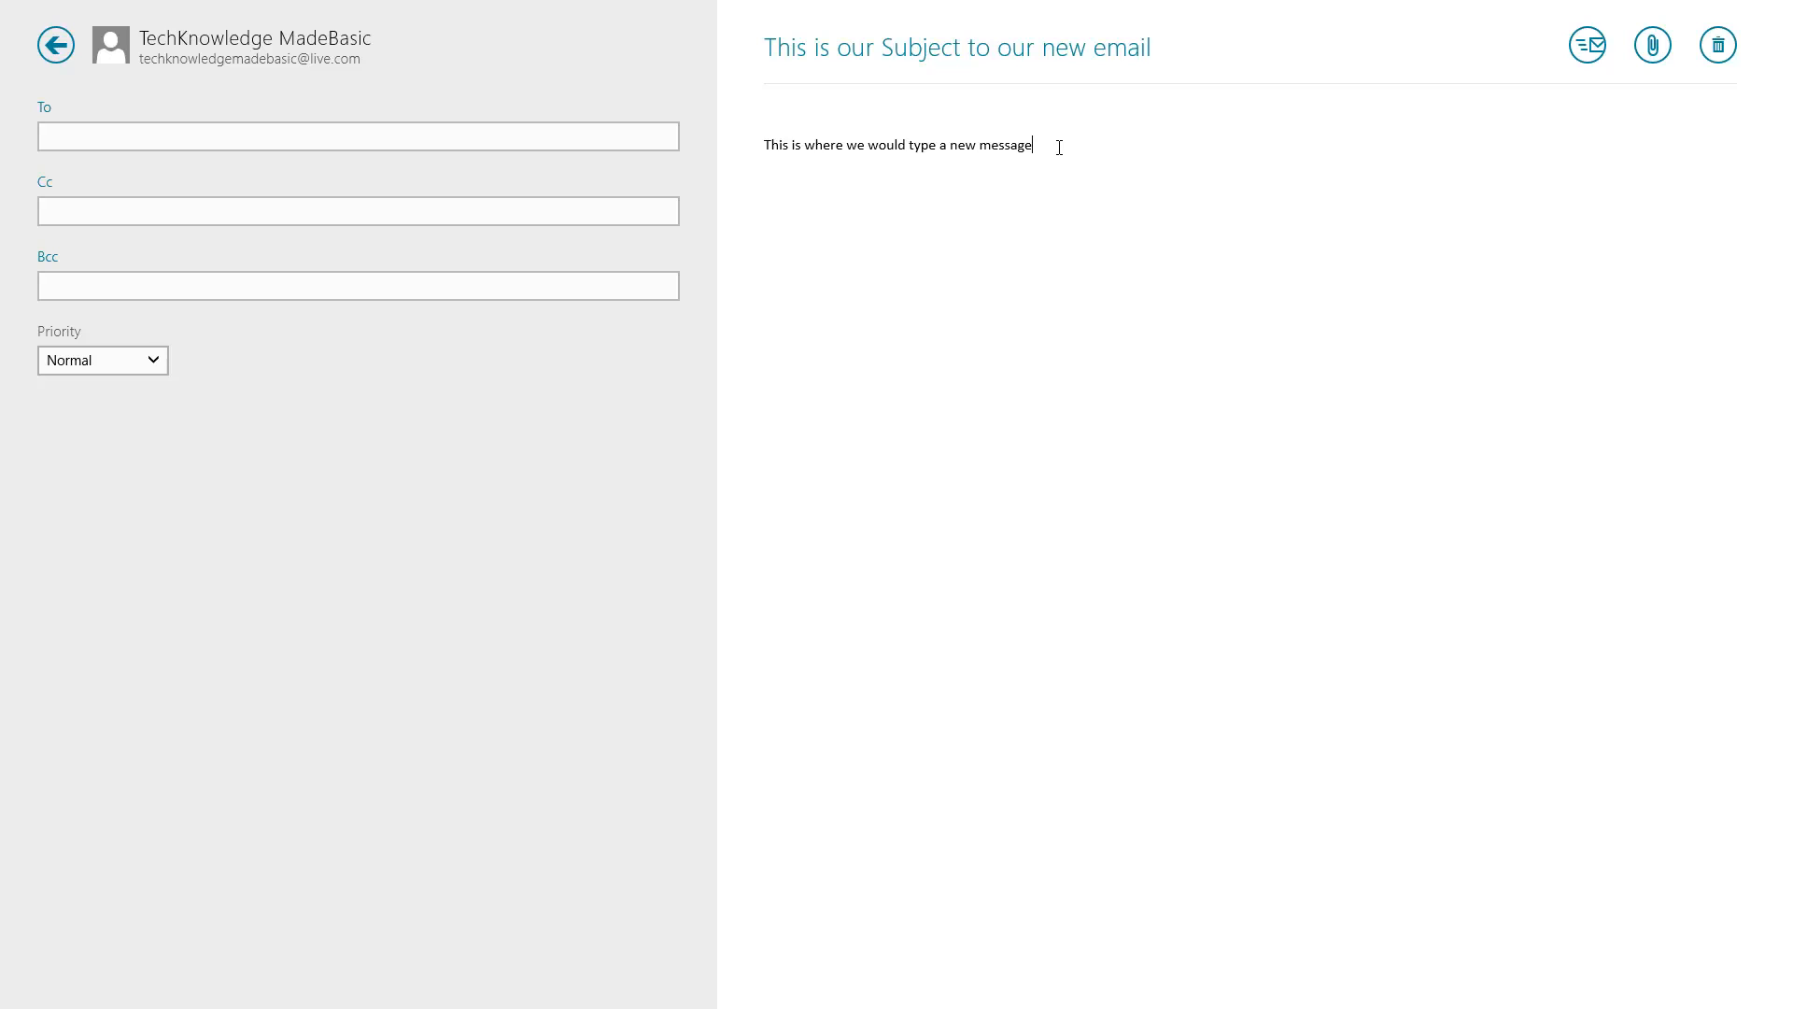
# Step: Select the whole body text and check the link insertion form without adding a link
pyautogui.moveTo(1059, 147); pyautogui.dragTo(760, 208)
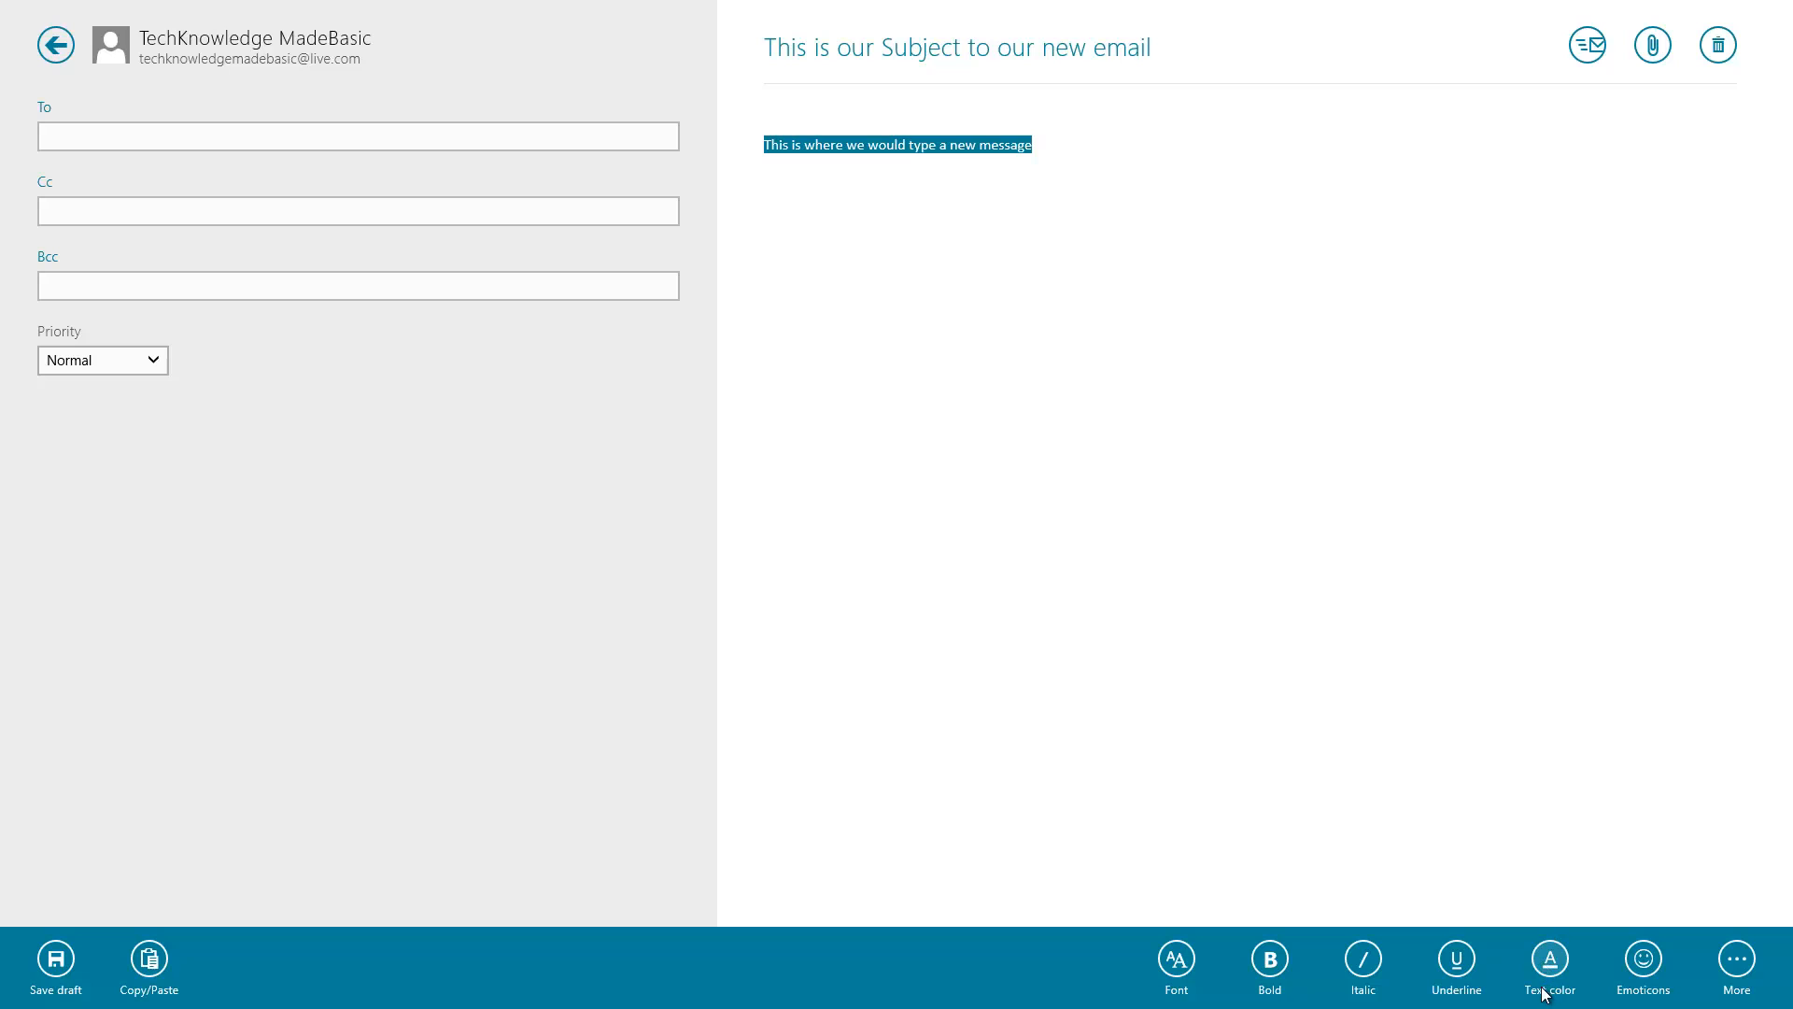
pyautogui.click(1738, 961)
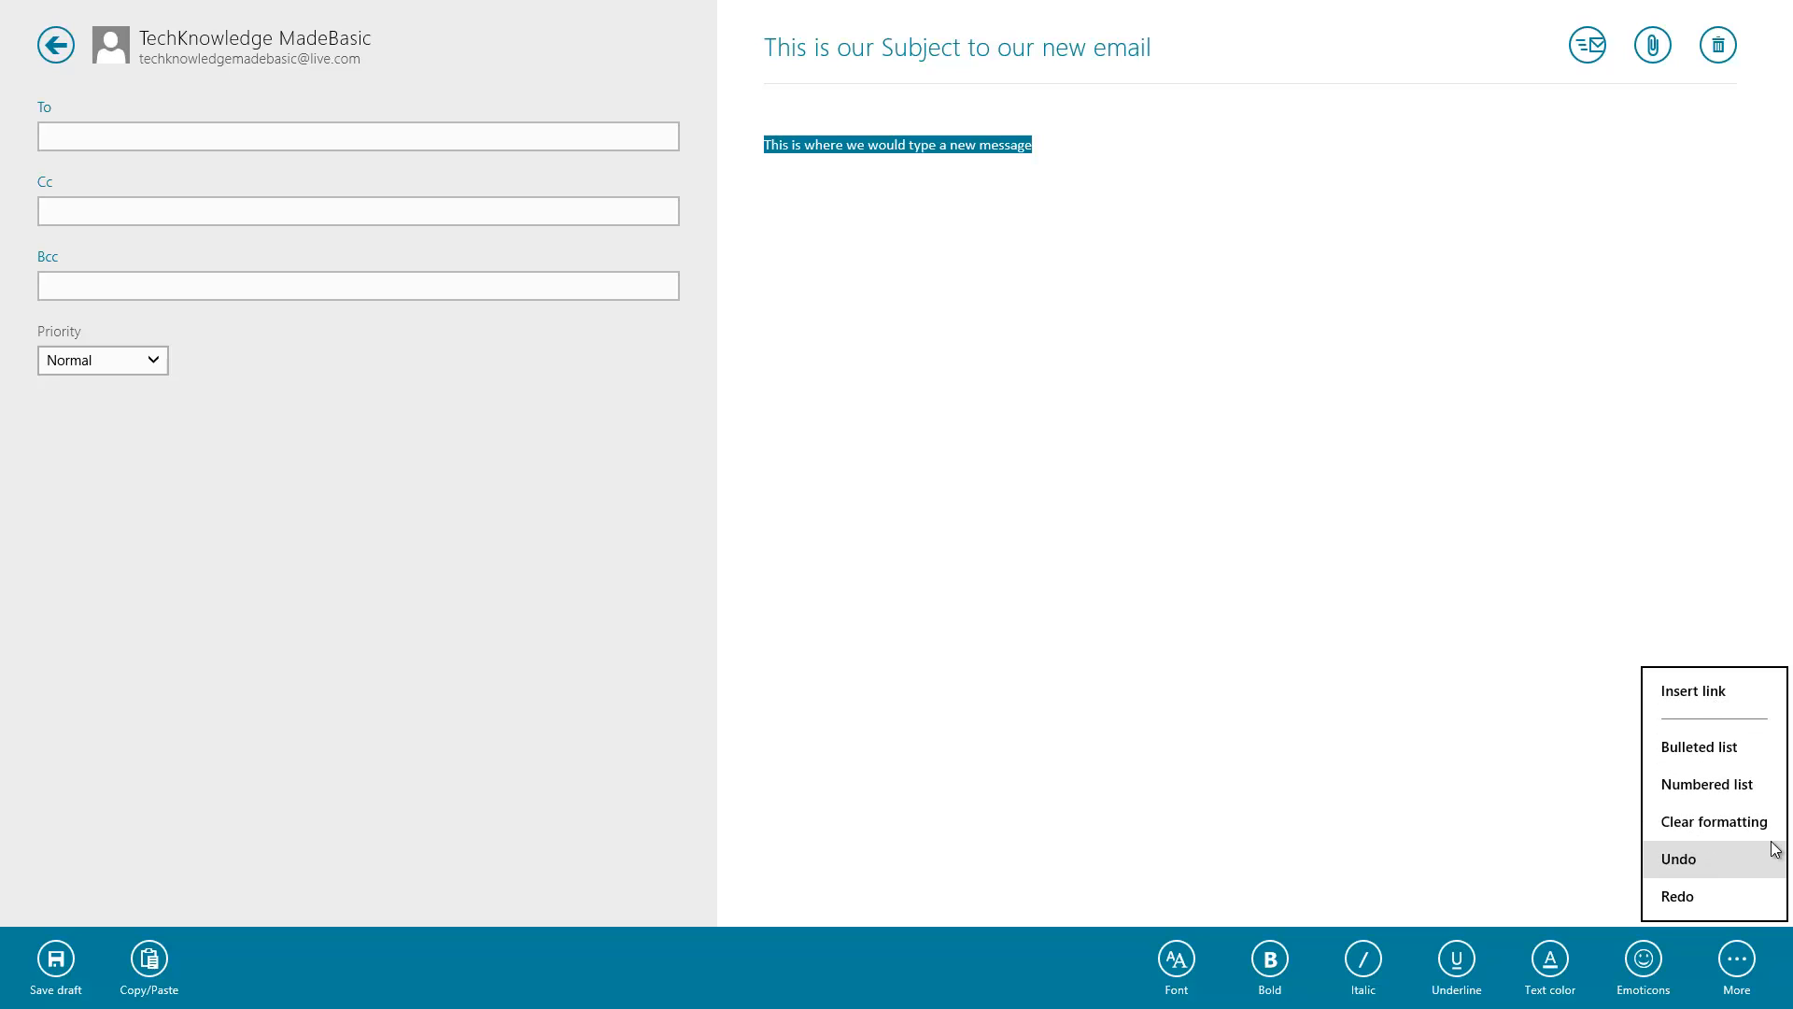
pyautogui.click(1683, 691)
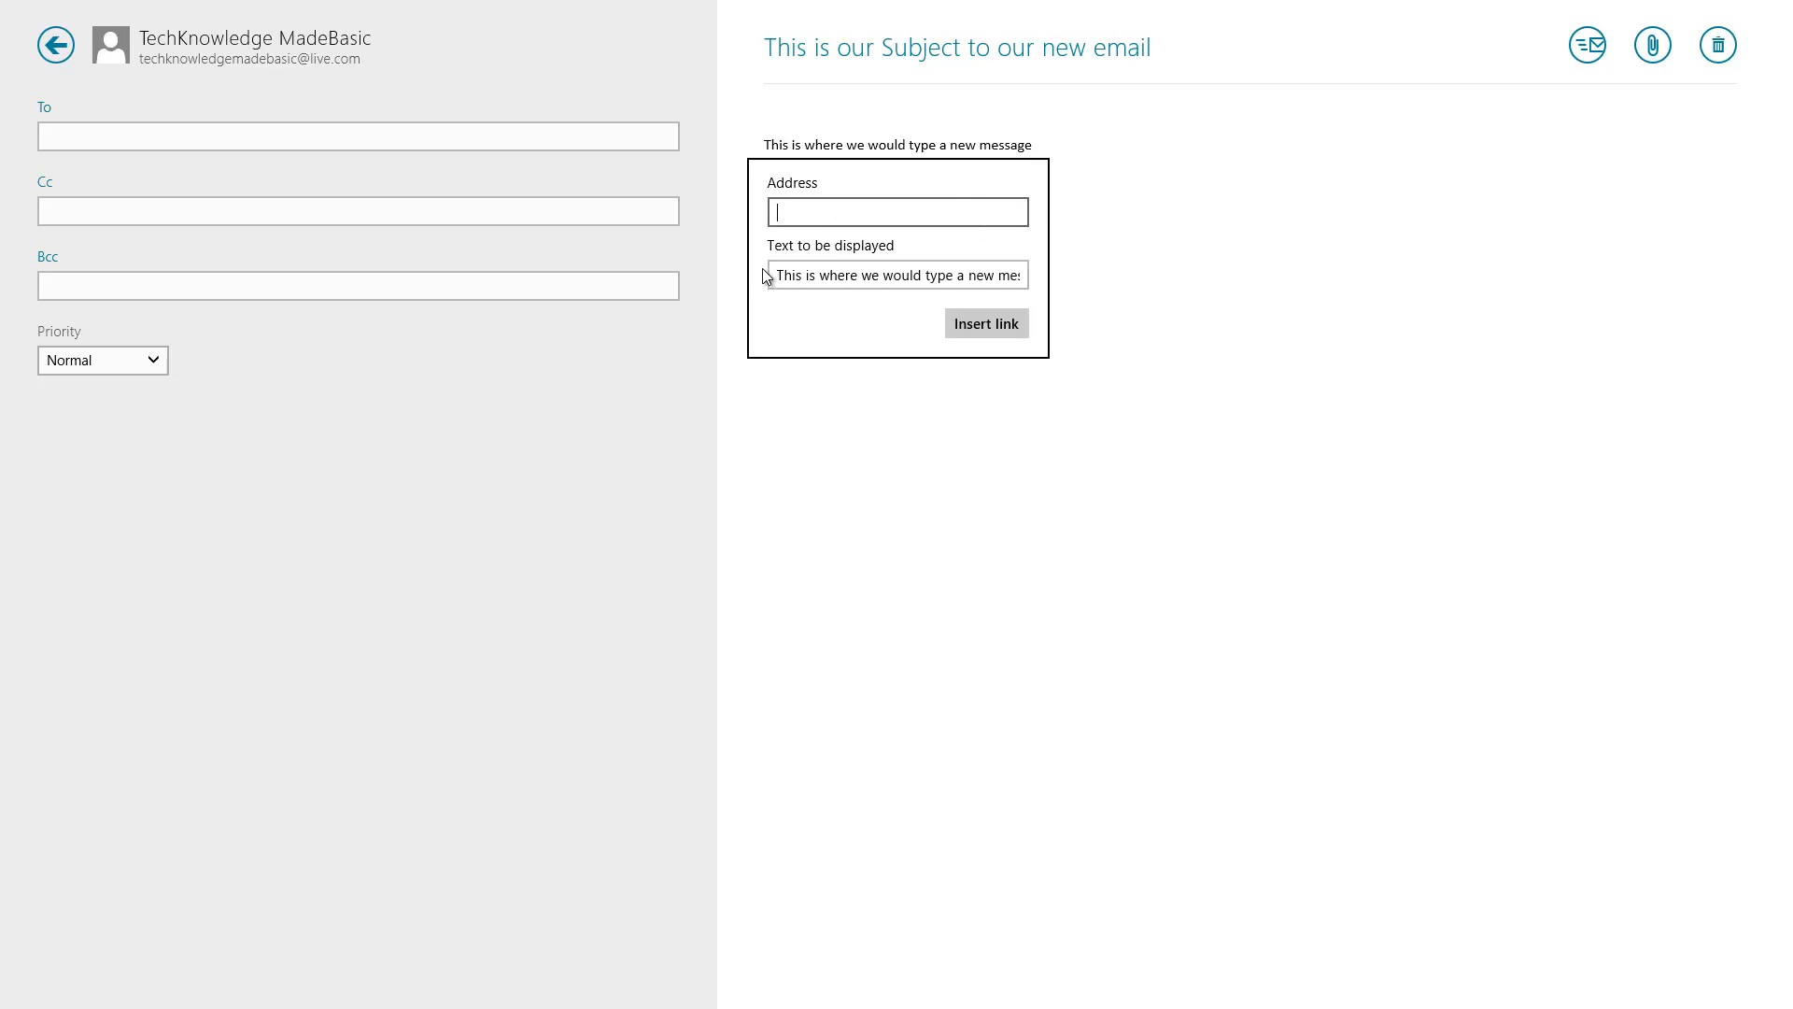
pyautogui.click(1108, 298)
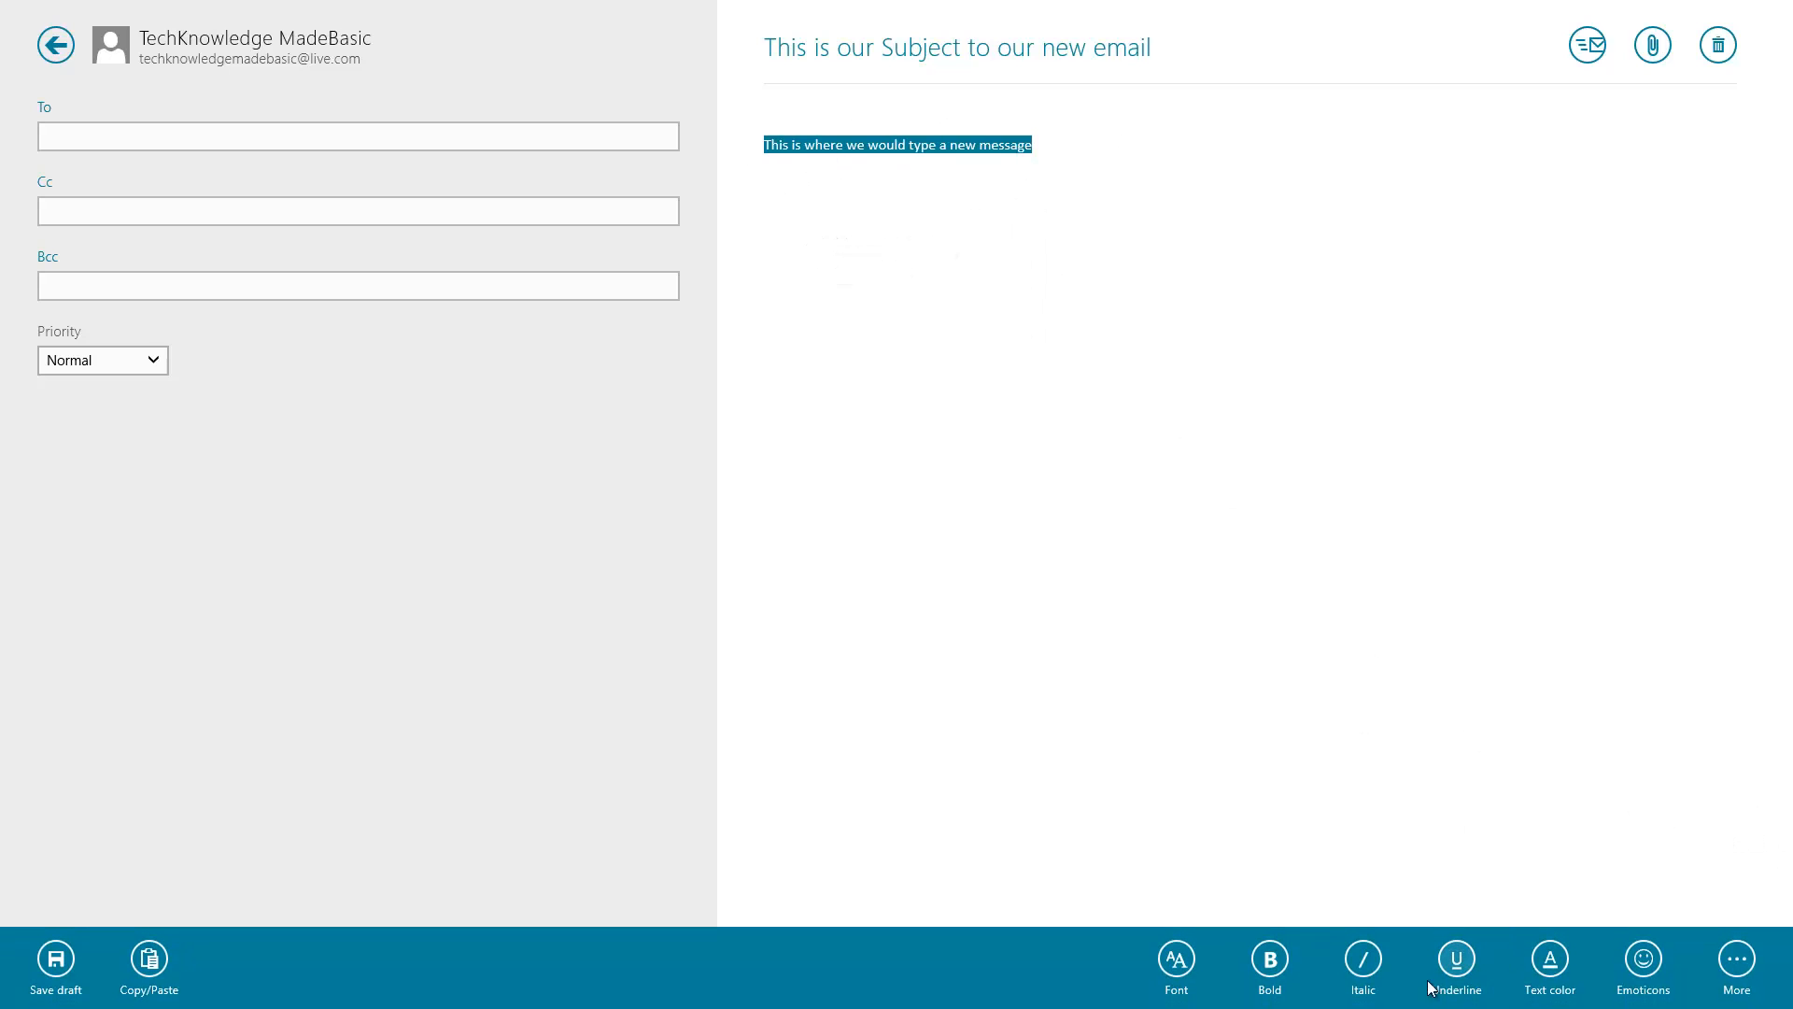
# Step: Set the selected body text to the Tahoma font at size 36
pyautogui.click(1176, 959)
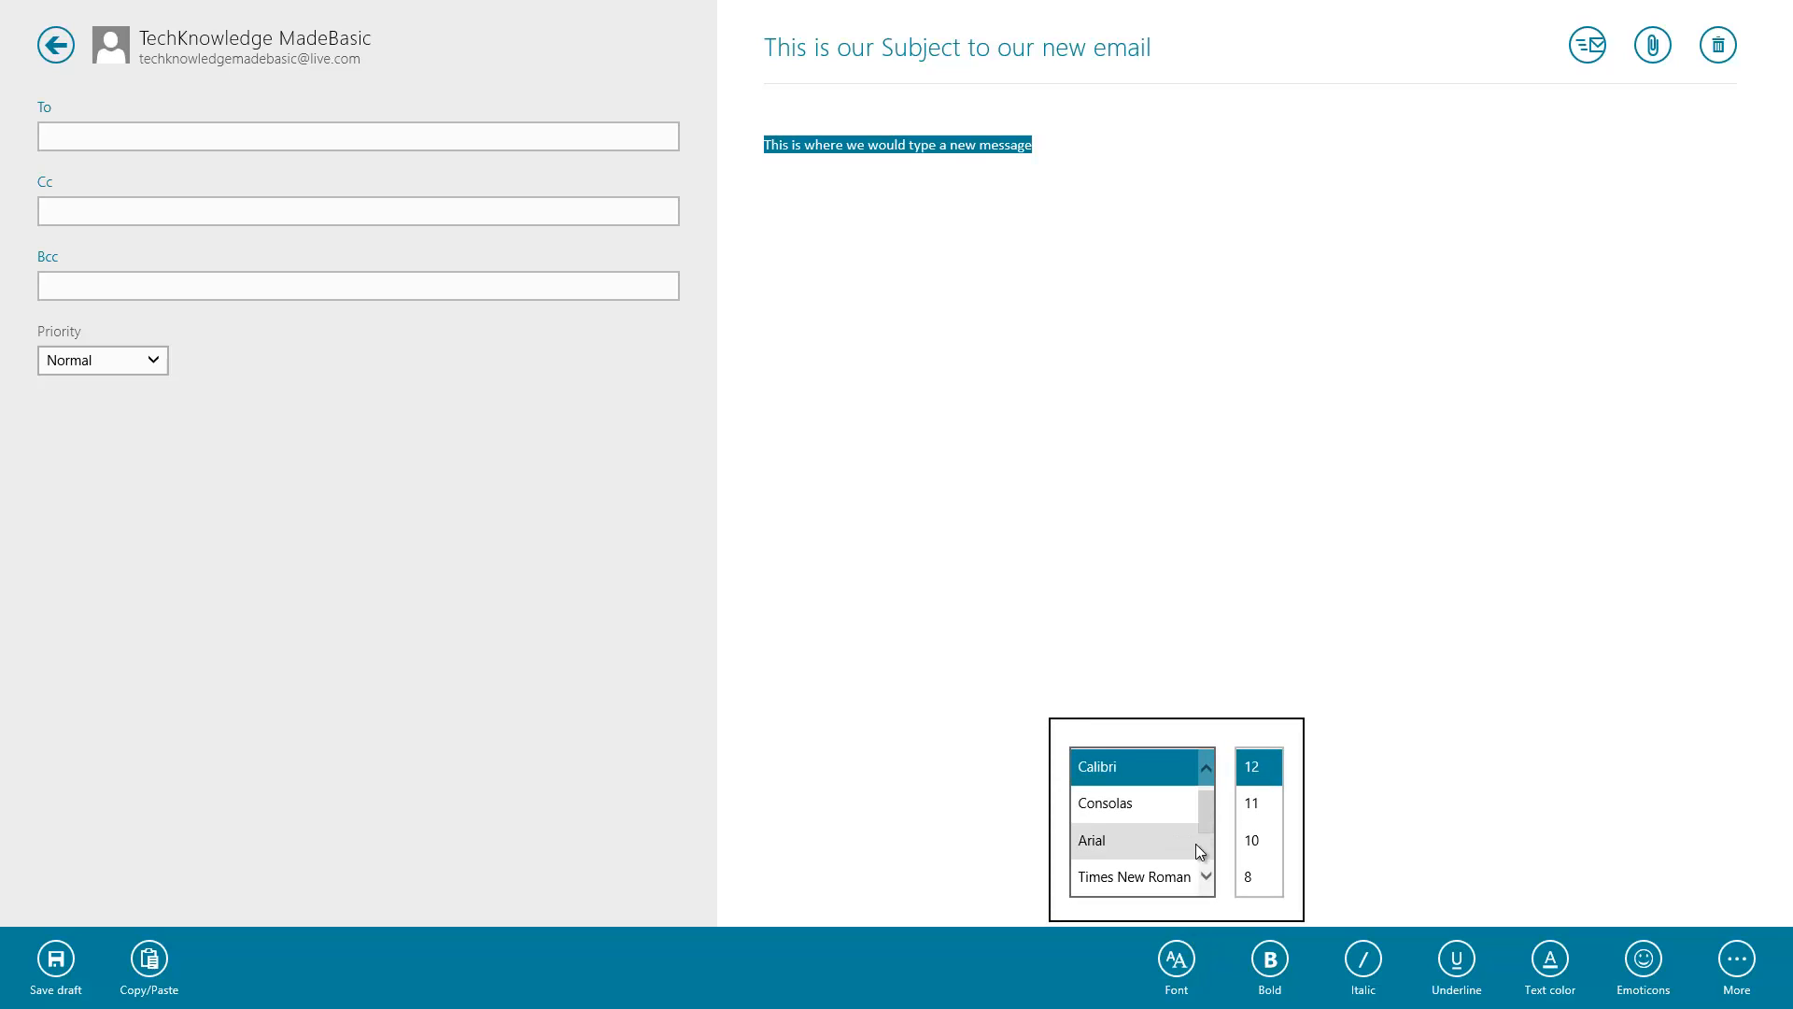
pyautogui.moveTo(1212, 813); pyautogui.dragTo(1206, 864)
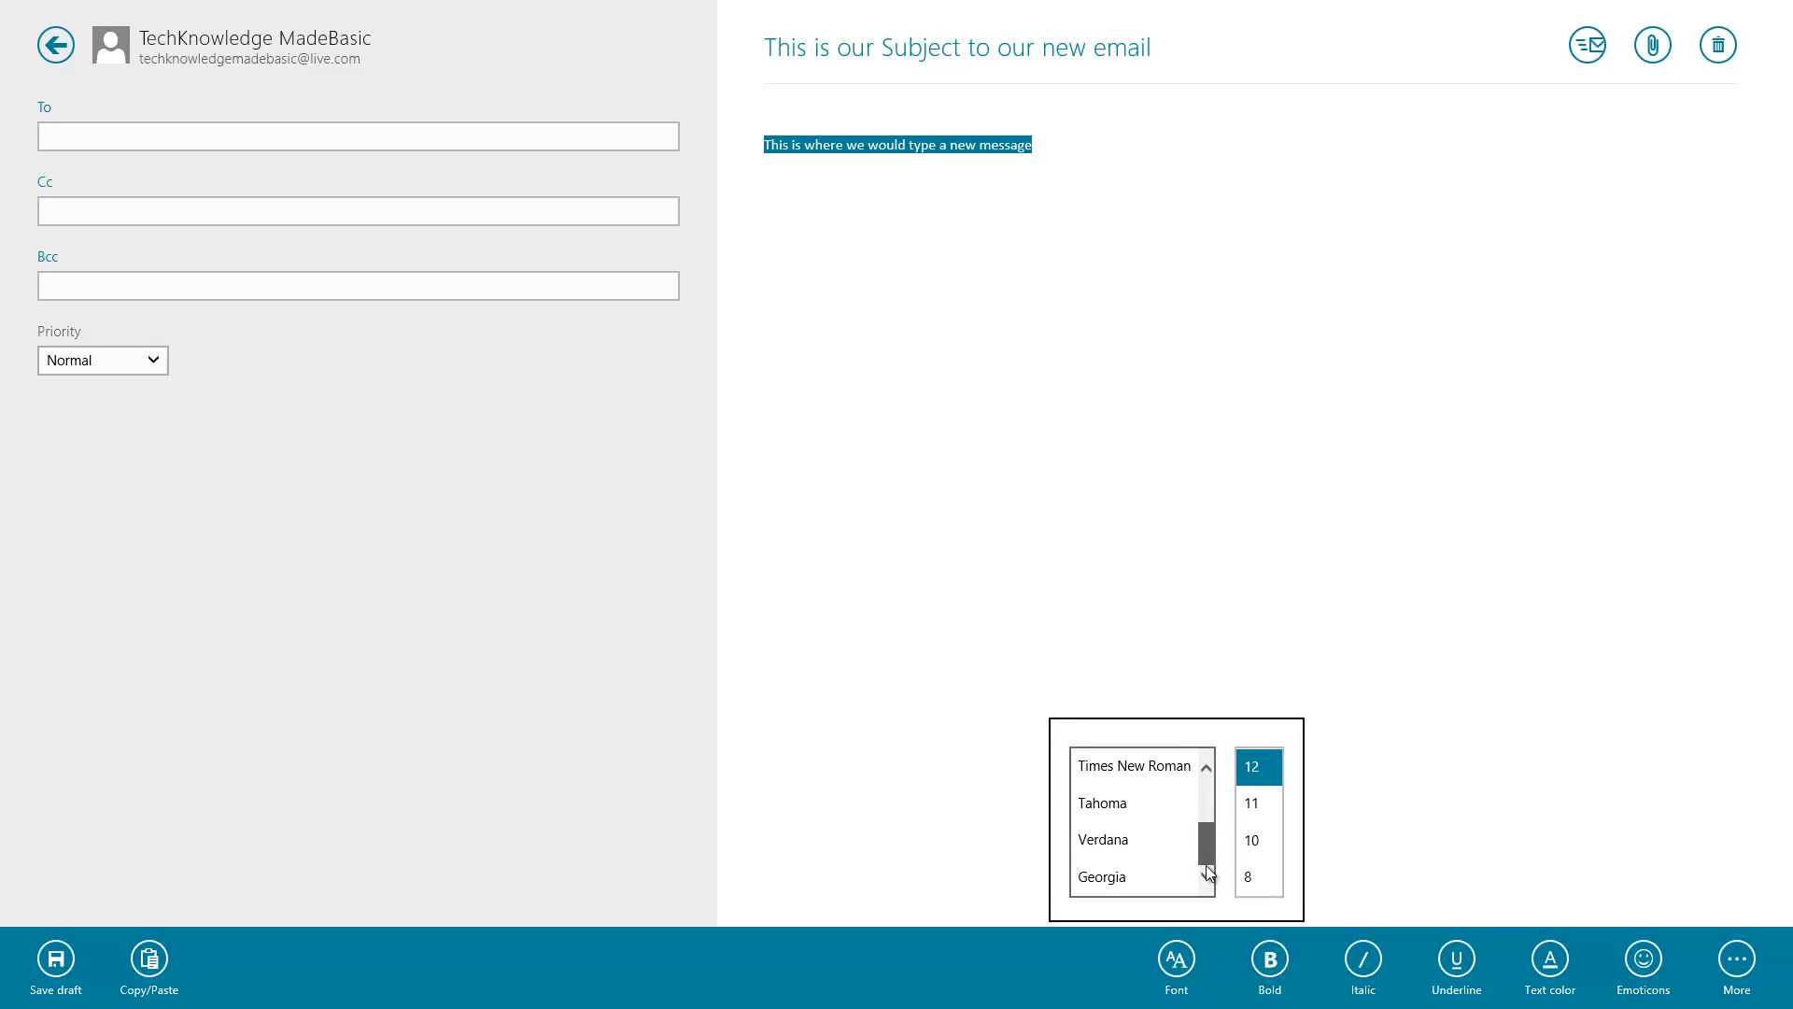
pyautogui.click(1125, 804)
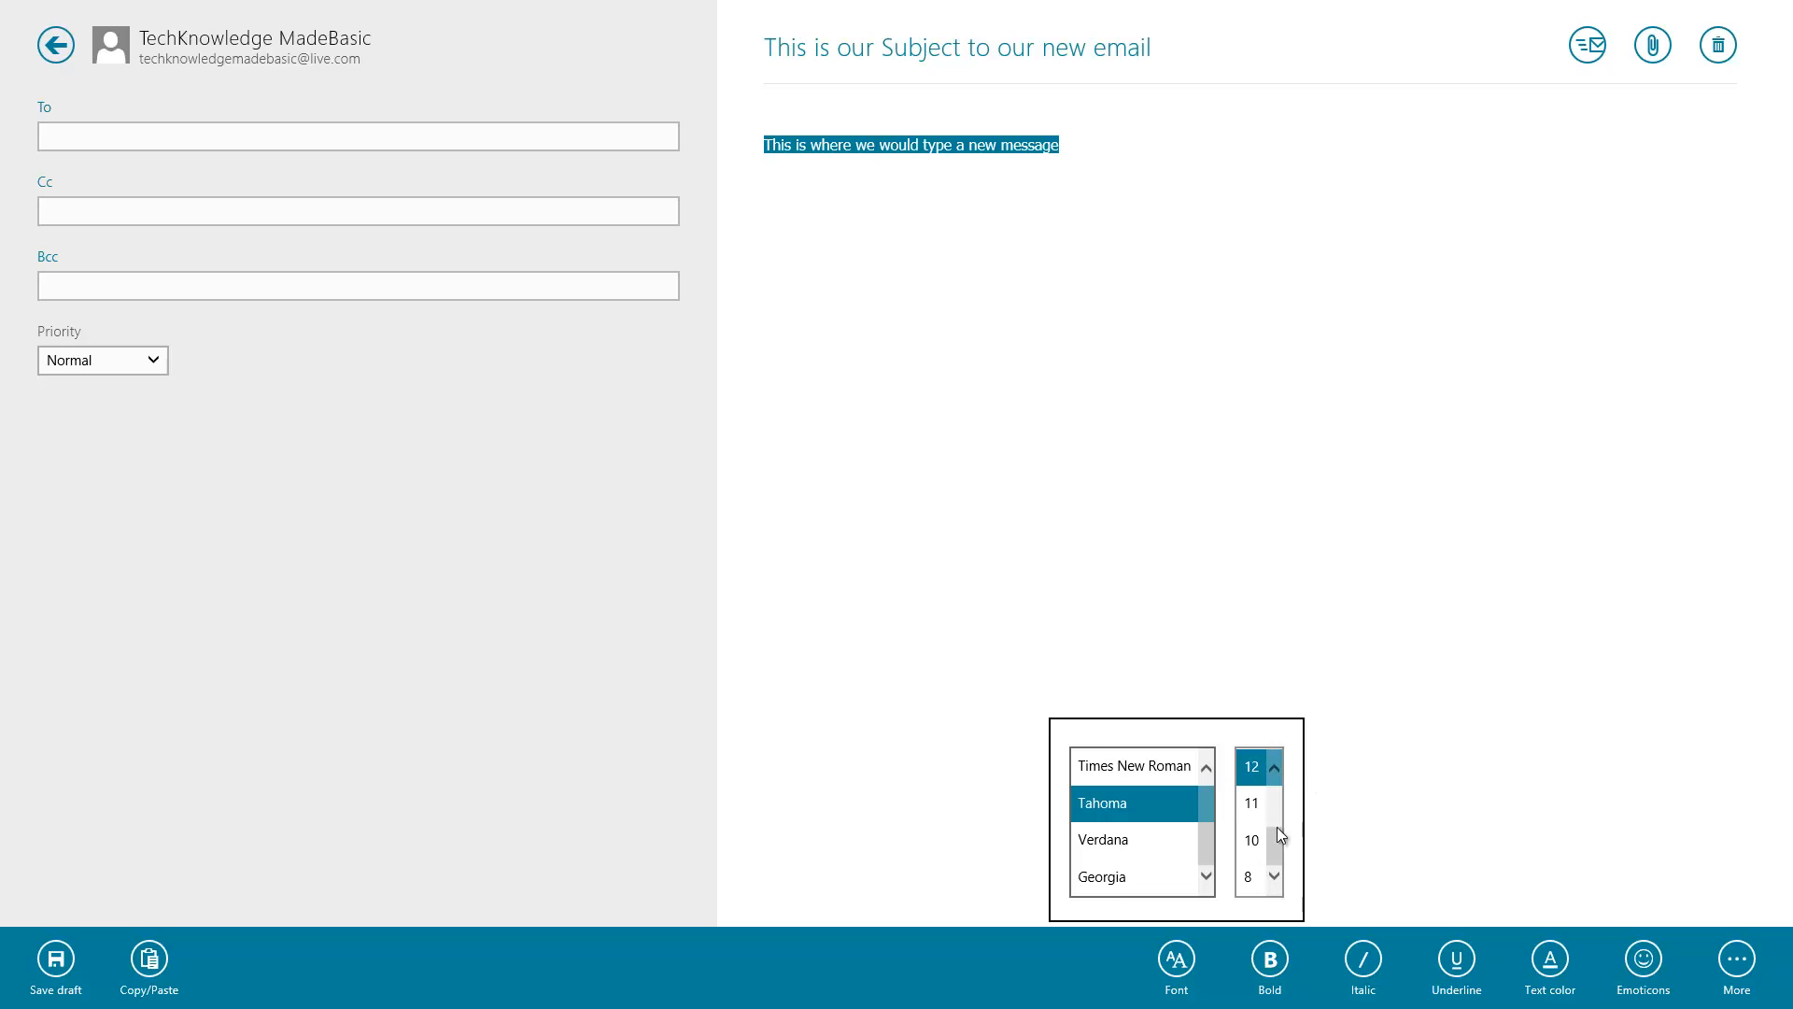
pyautogui.moveTo(1274, 837); pyautogui.dragTo(1287, 777)
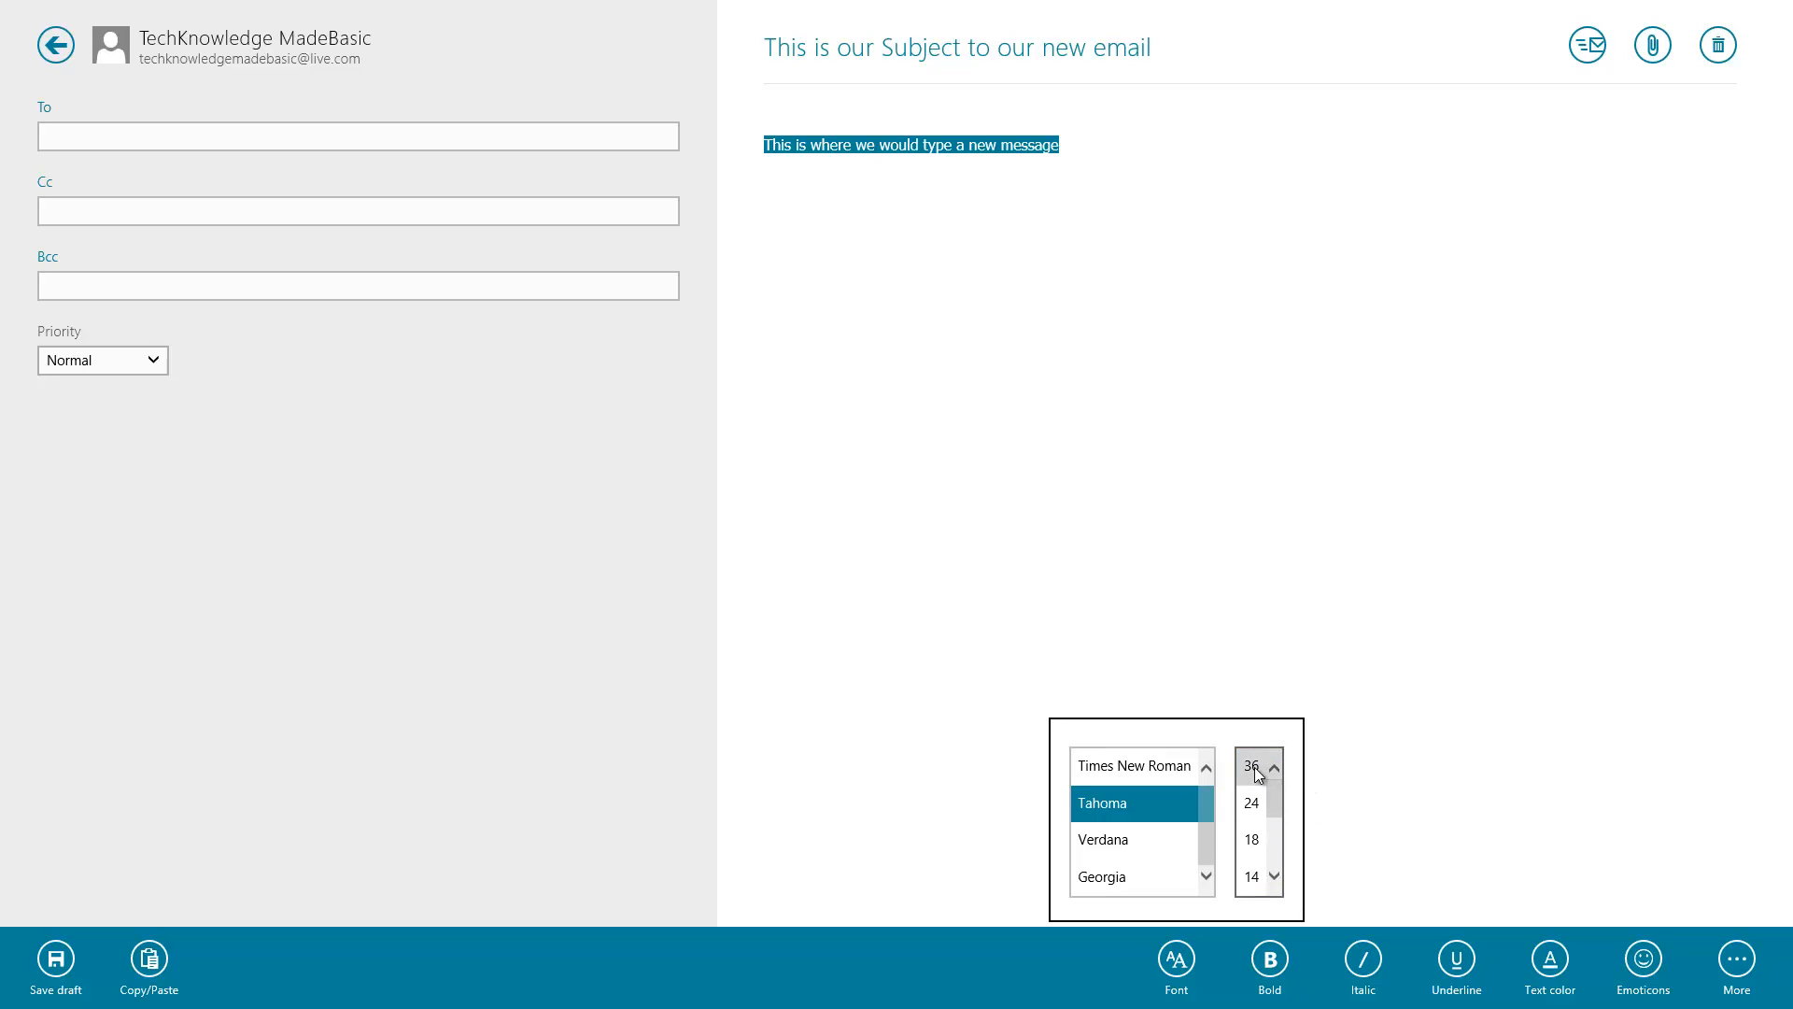
pyautogui.click(1254, 766)
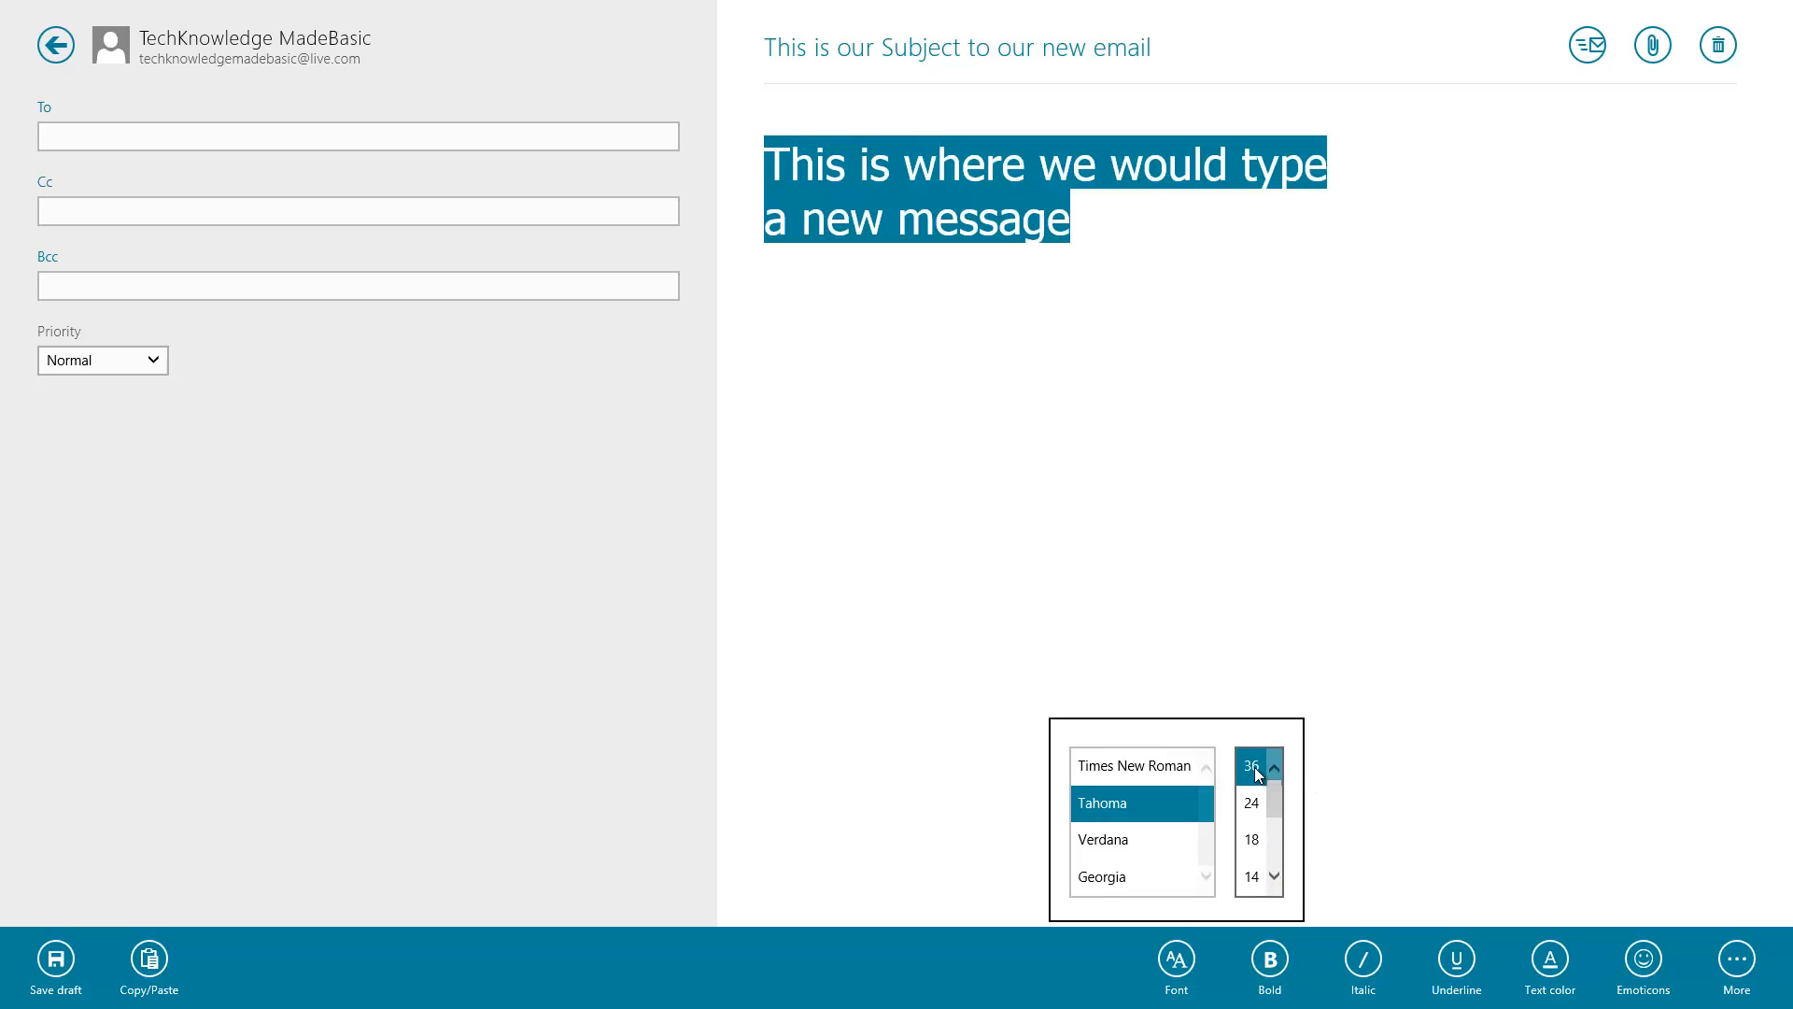
# Step: Underline the selected body text, color it red, and deselect it
pyautogui.click(1273, 958)
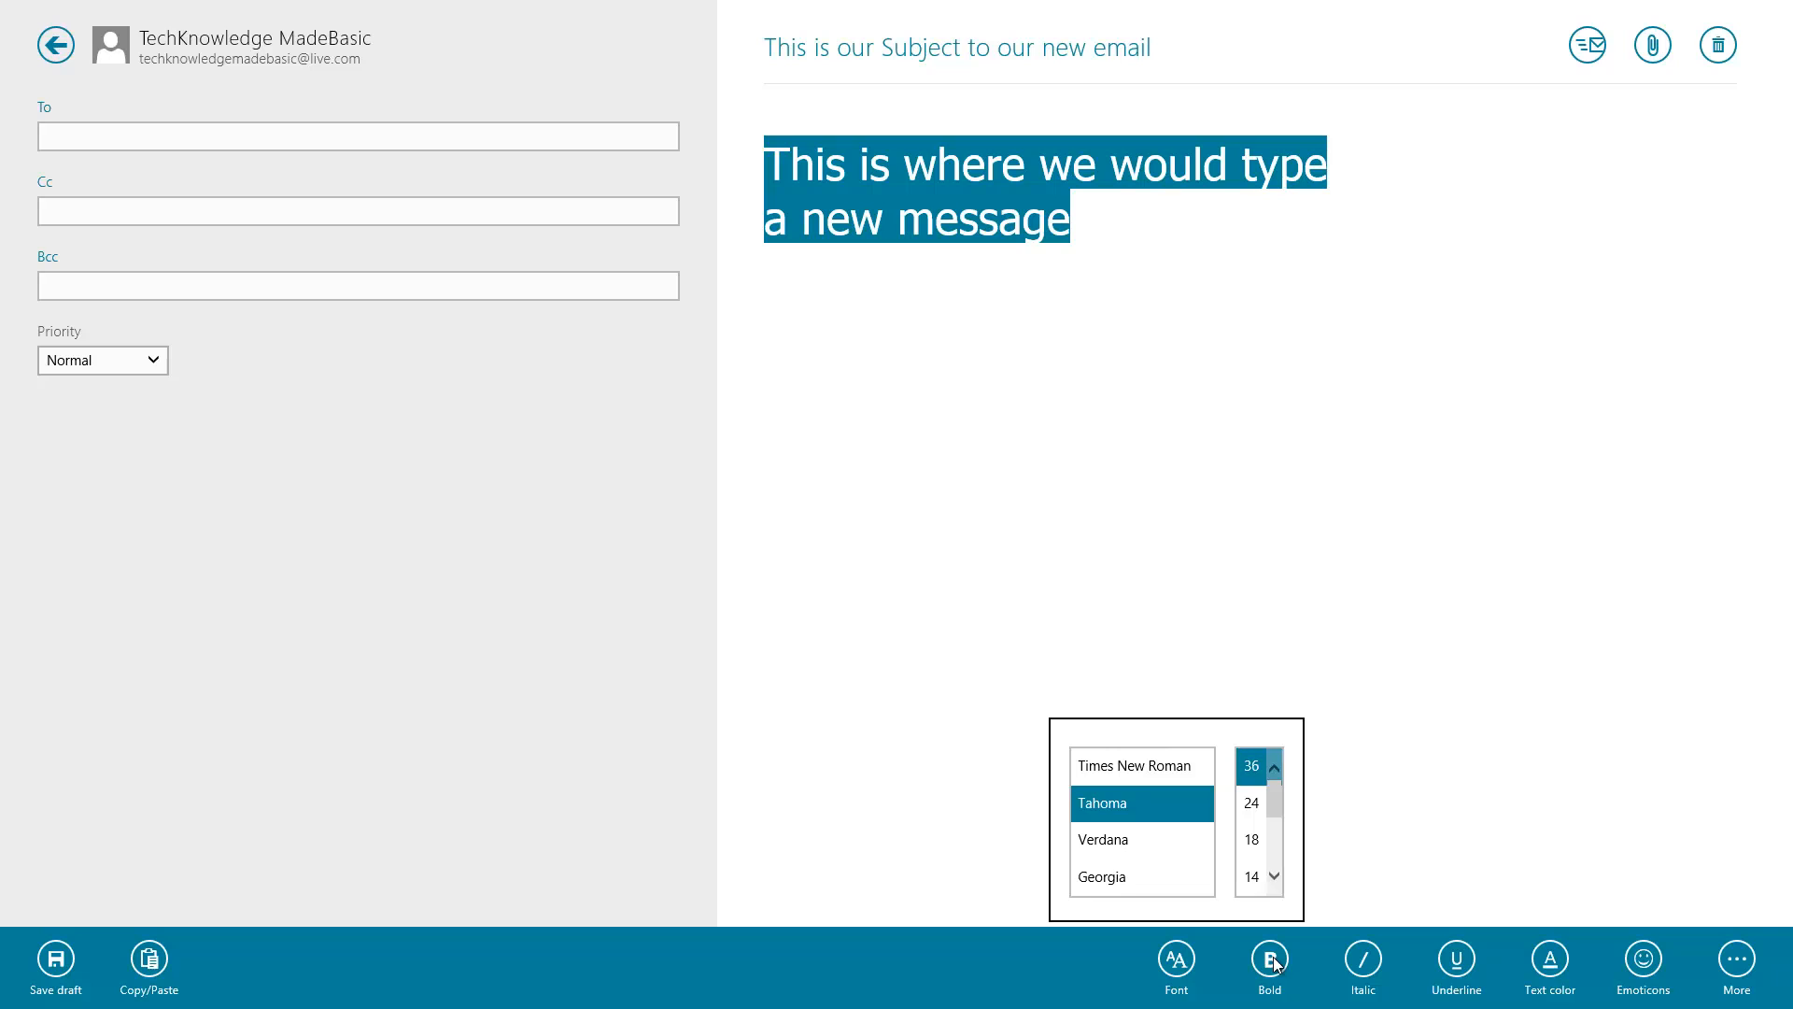
pyautogui.click(1465, 964)
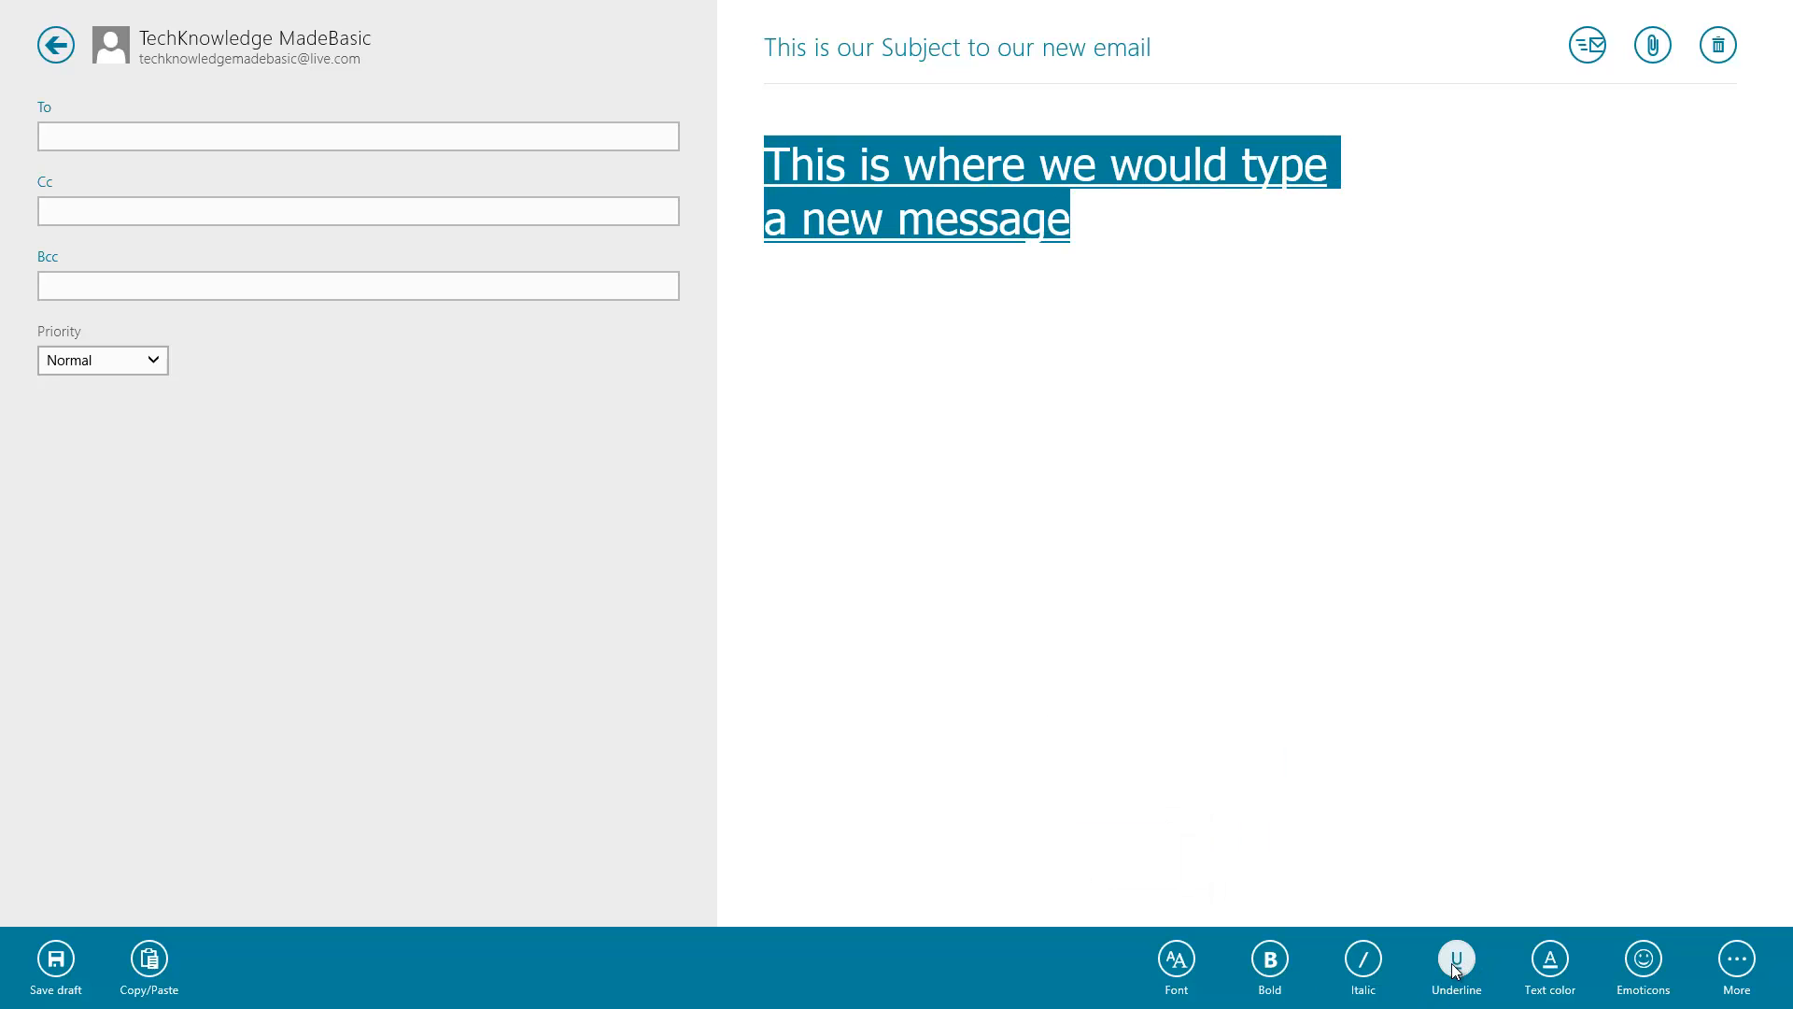
pyautogui.click(1549, 962)
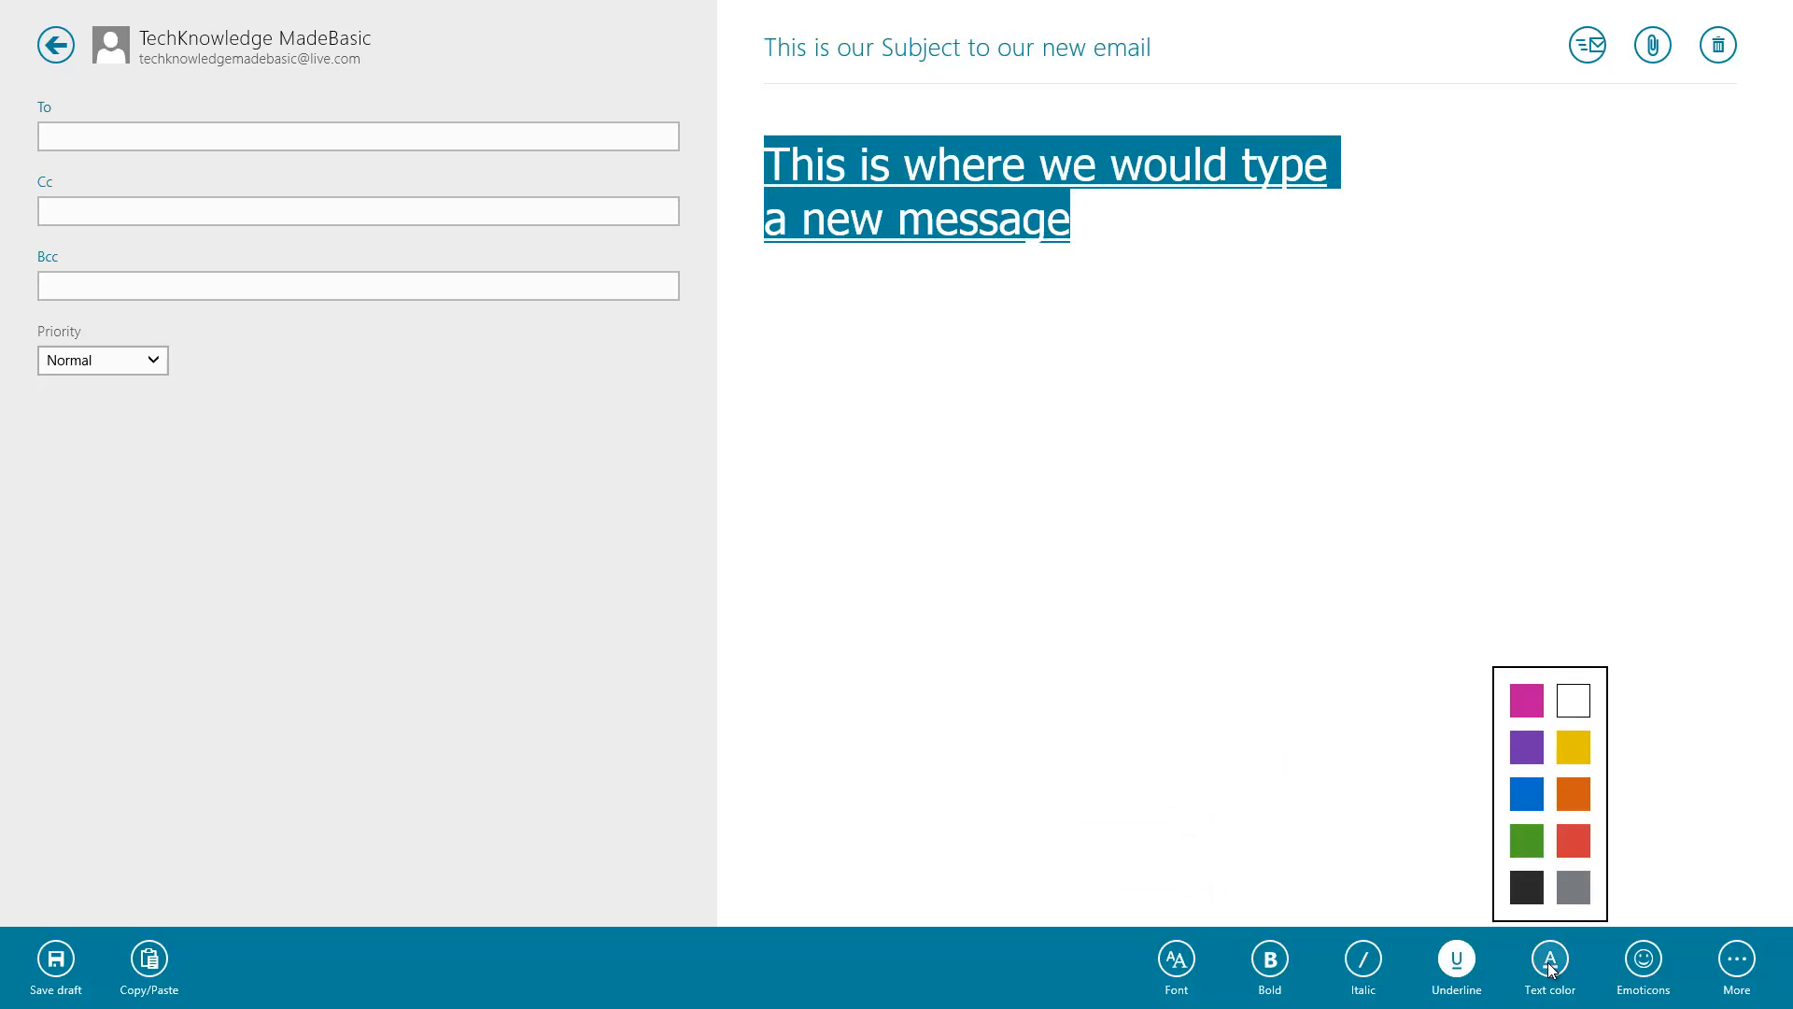
pyautogui.click(1576, 843)
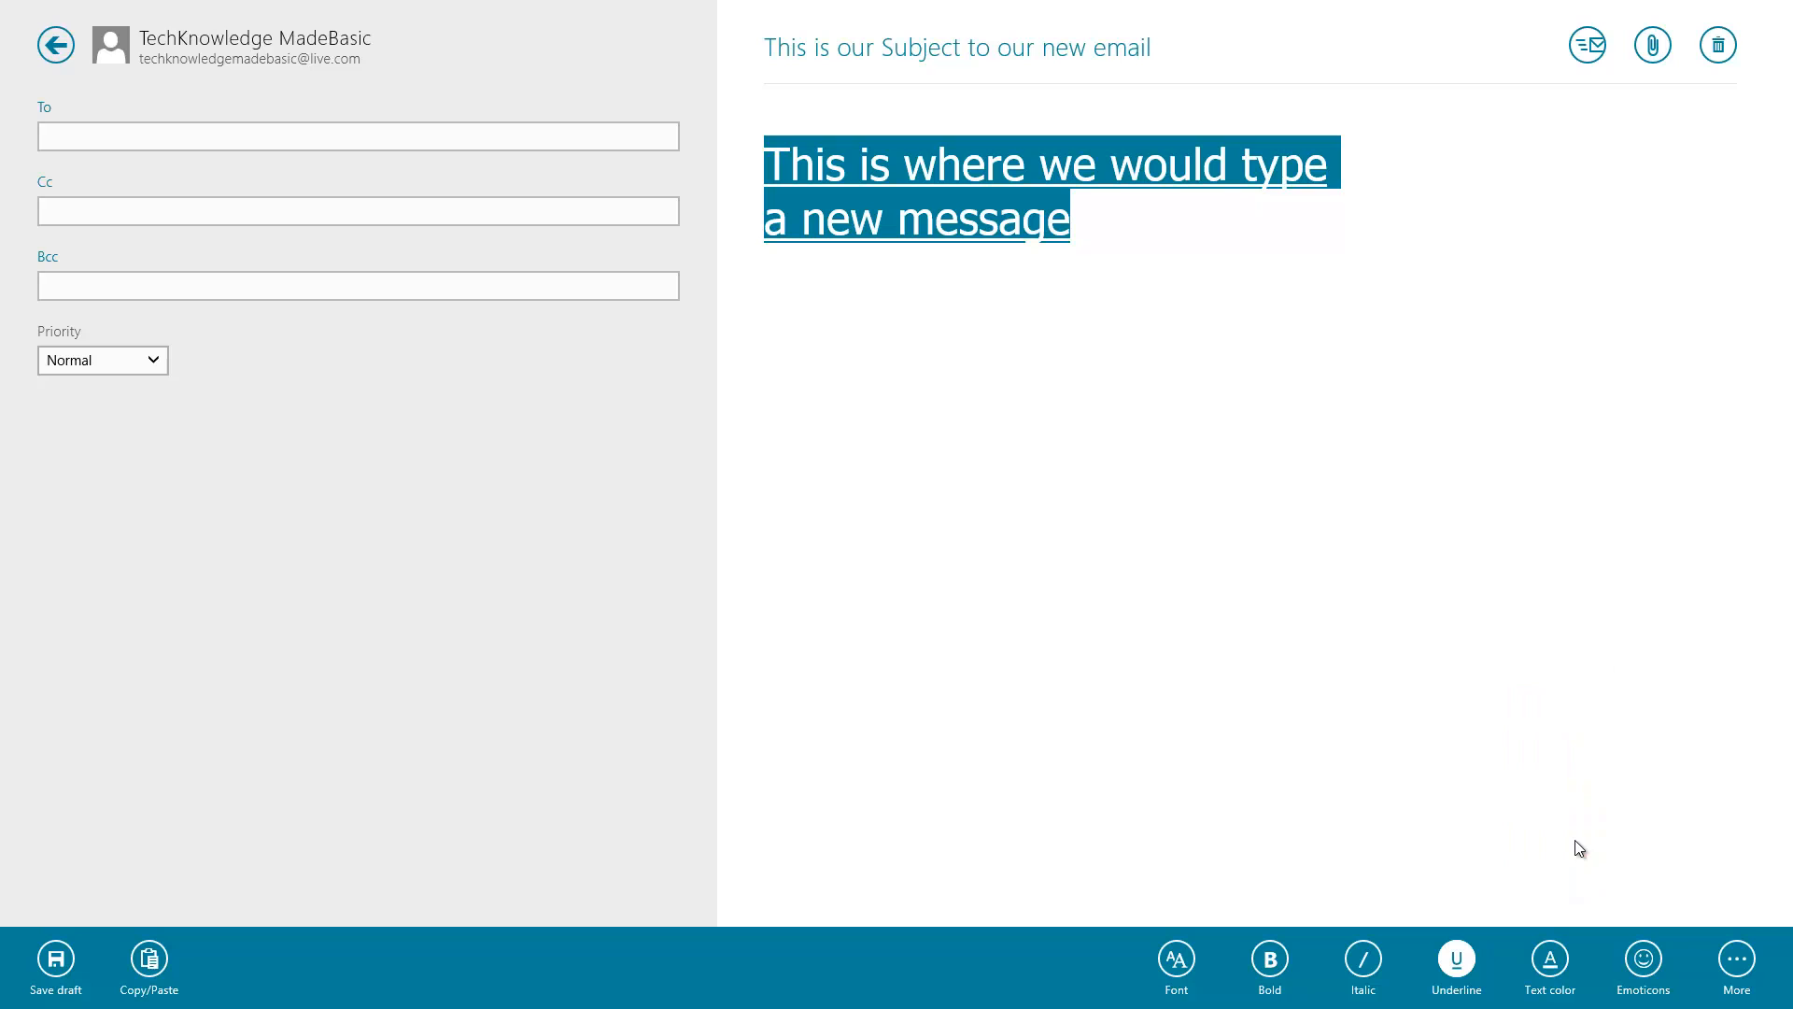
pyautogui.click(1564, 784)
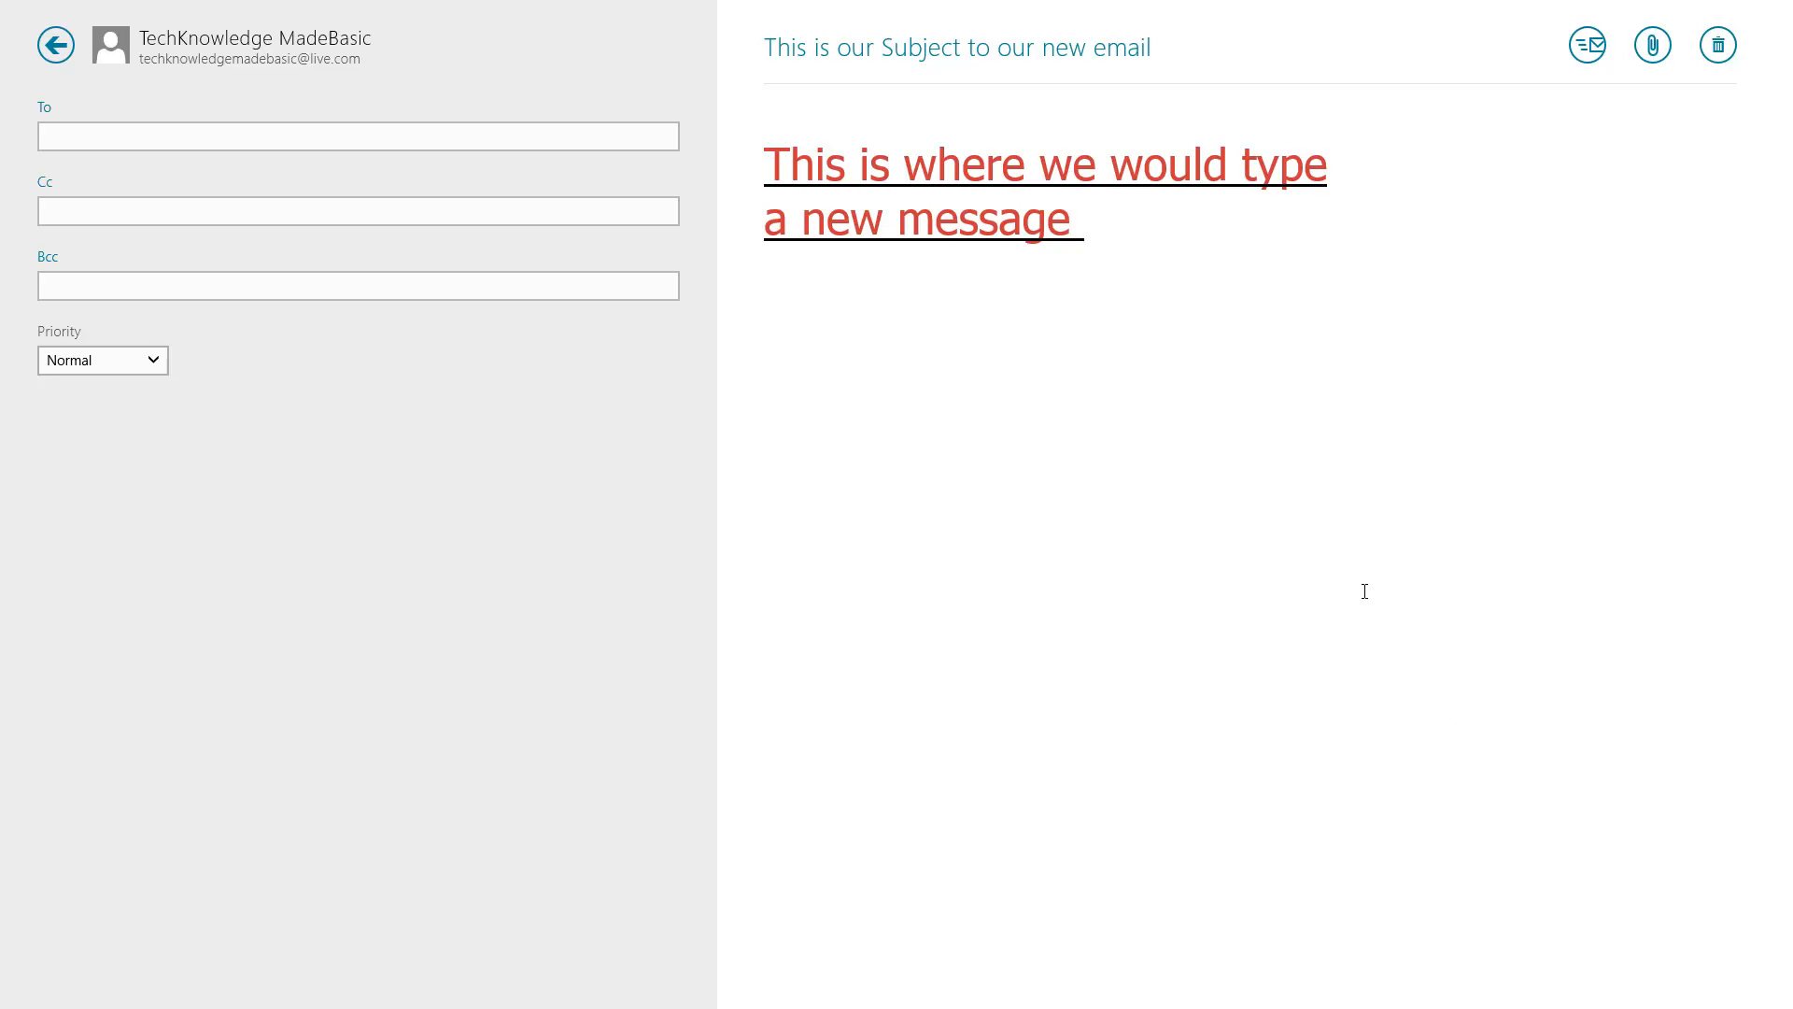
# Step: Open the emoticon picker for the message and show its Symbols category
pyautogui.rightClick(1307, 576)
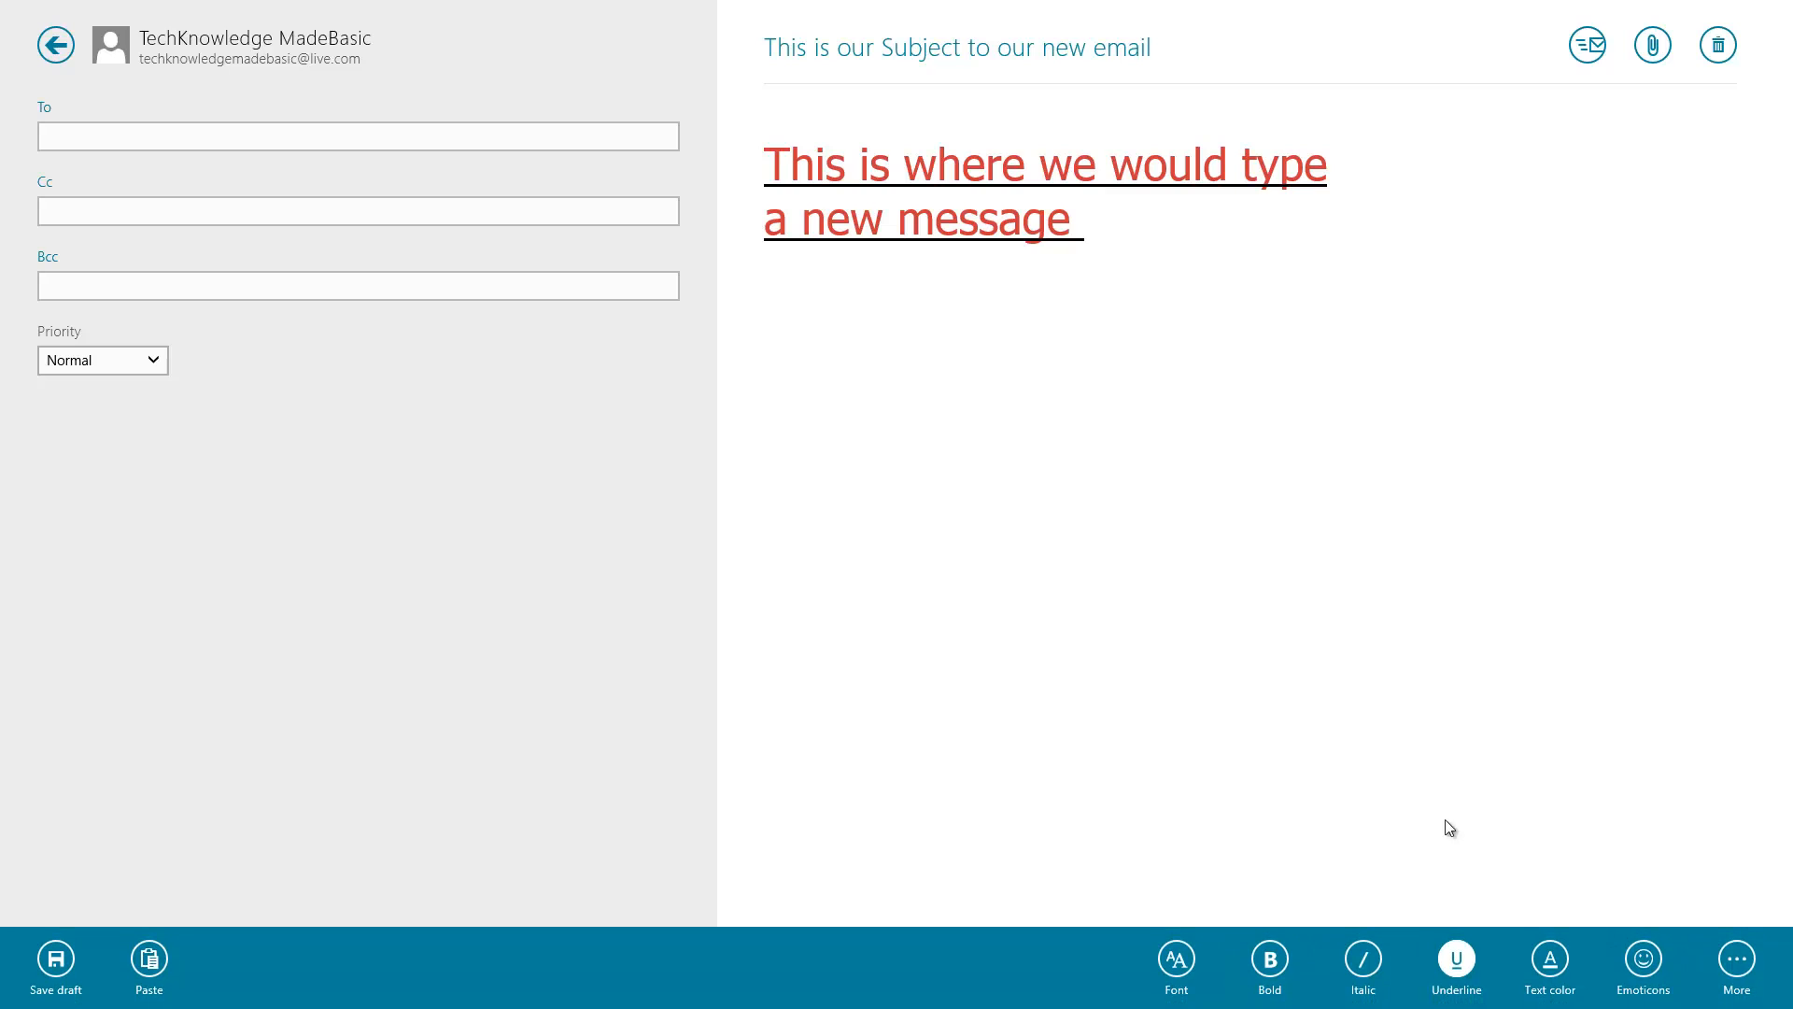
pyautogui.click(1643, 962)
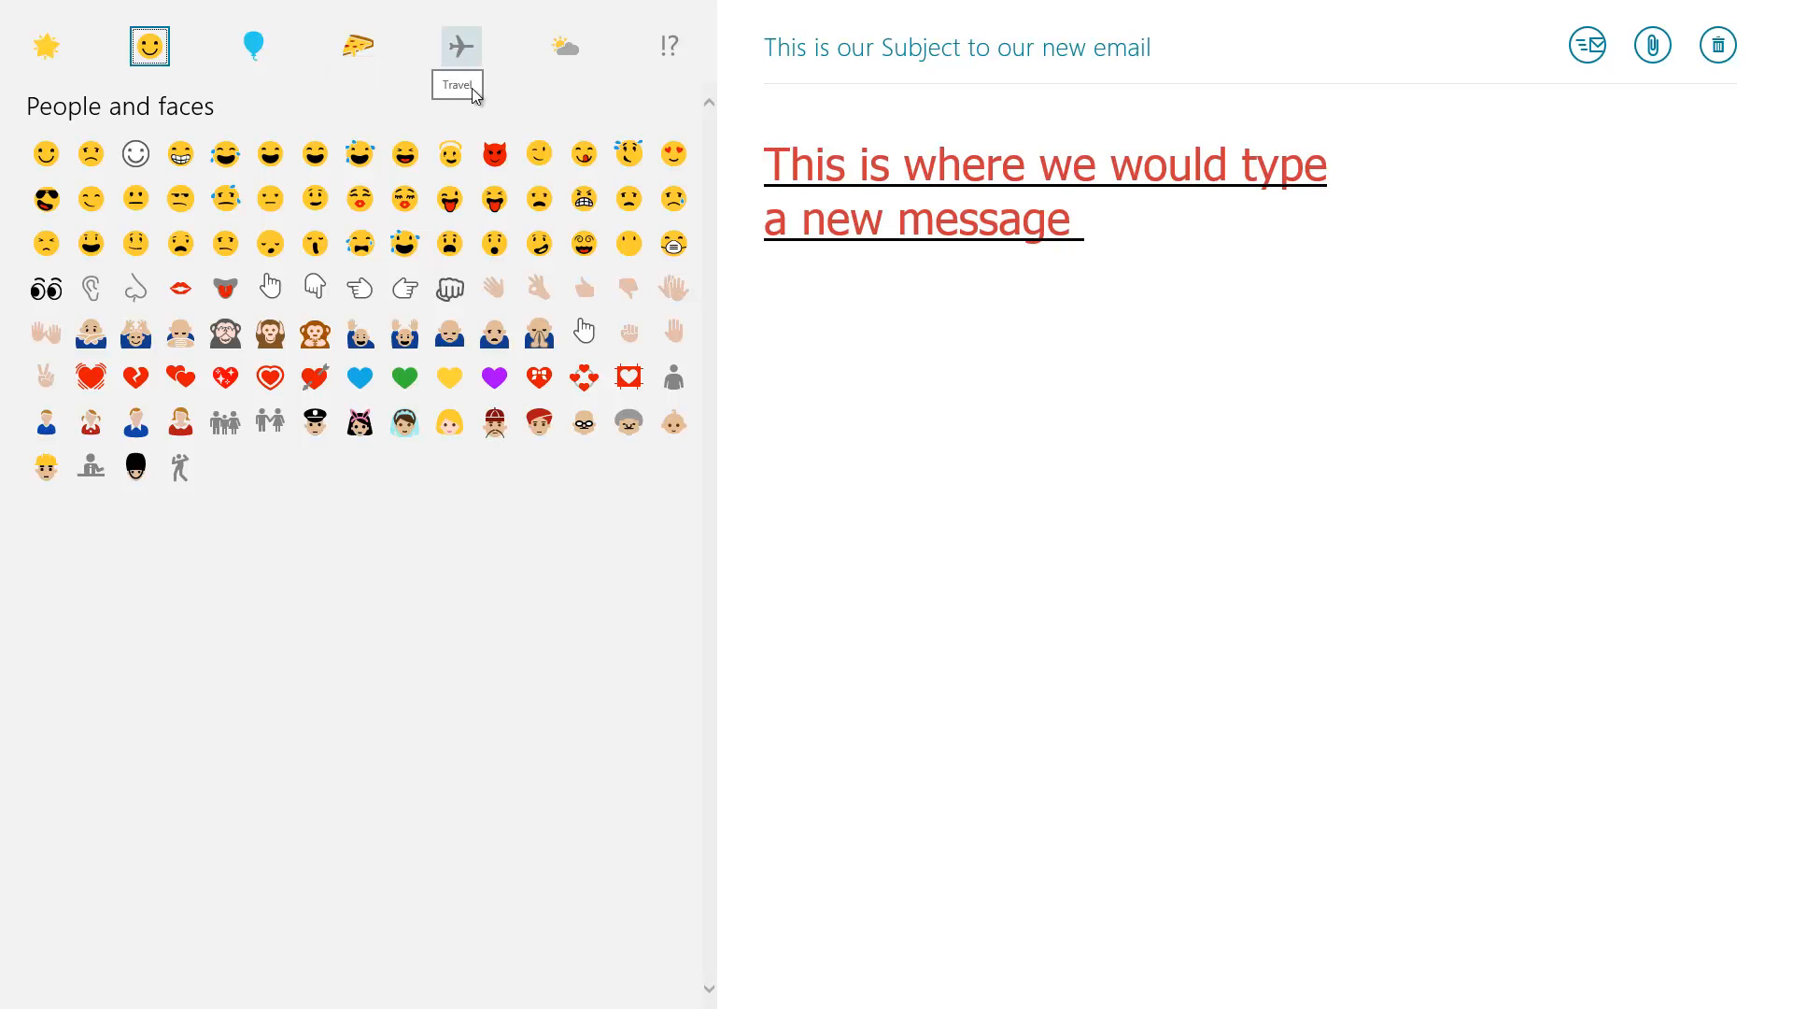
pyautogui.click(669, 47)
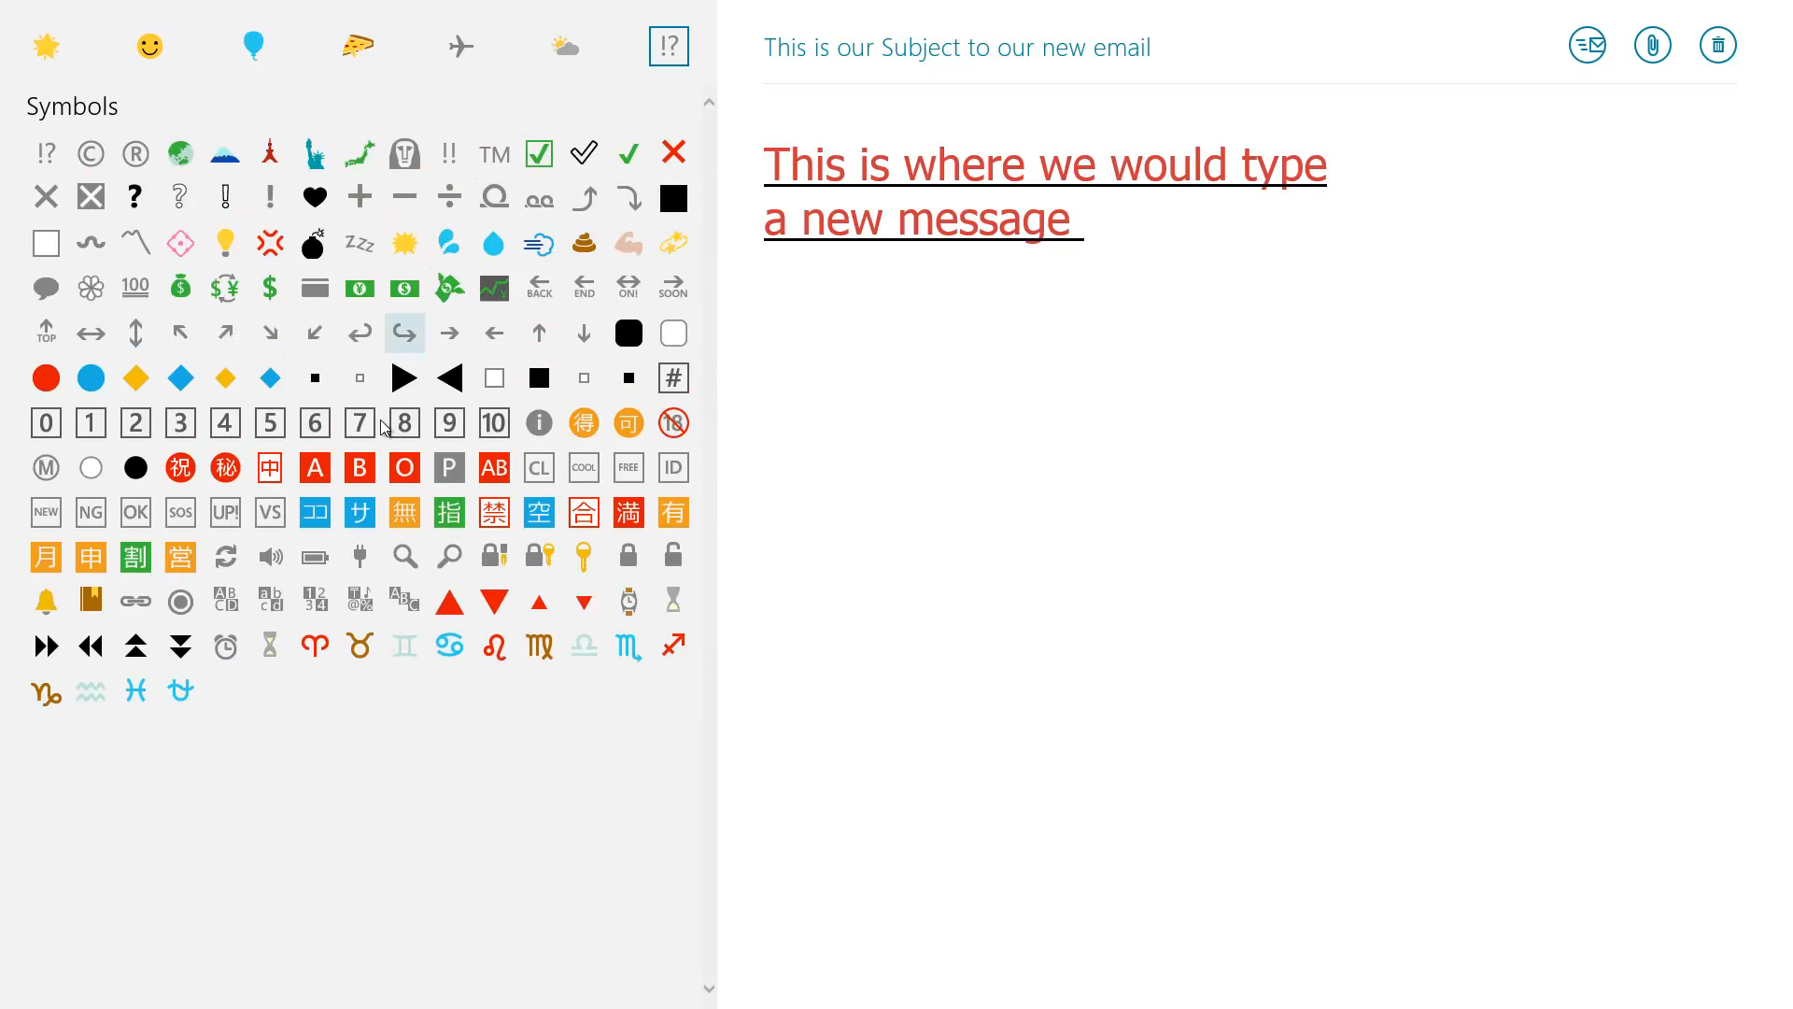
# Step: Insert the digit 2, digit 5, UP! and large red triangle symbols at the end of the message body
pyautogui.click(140, 425)
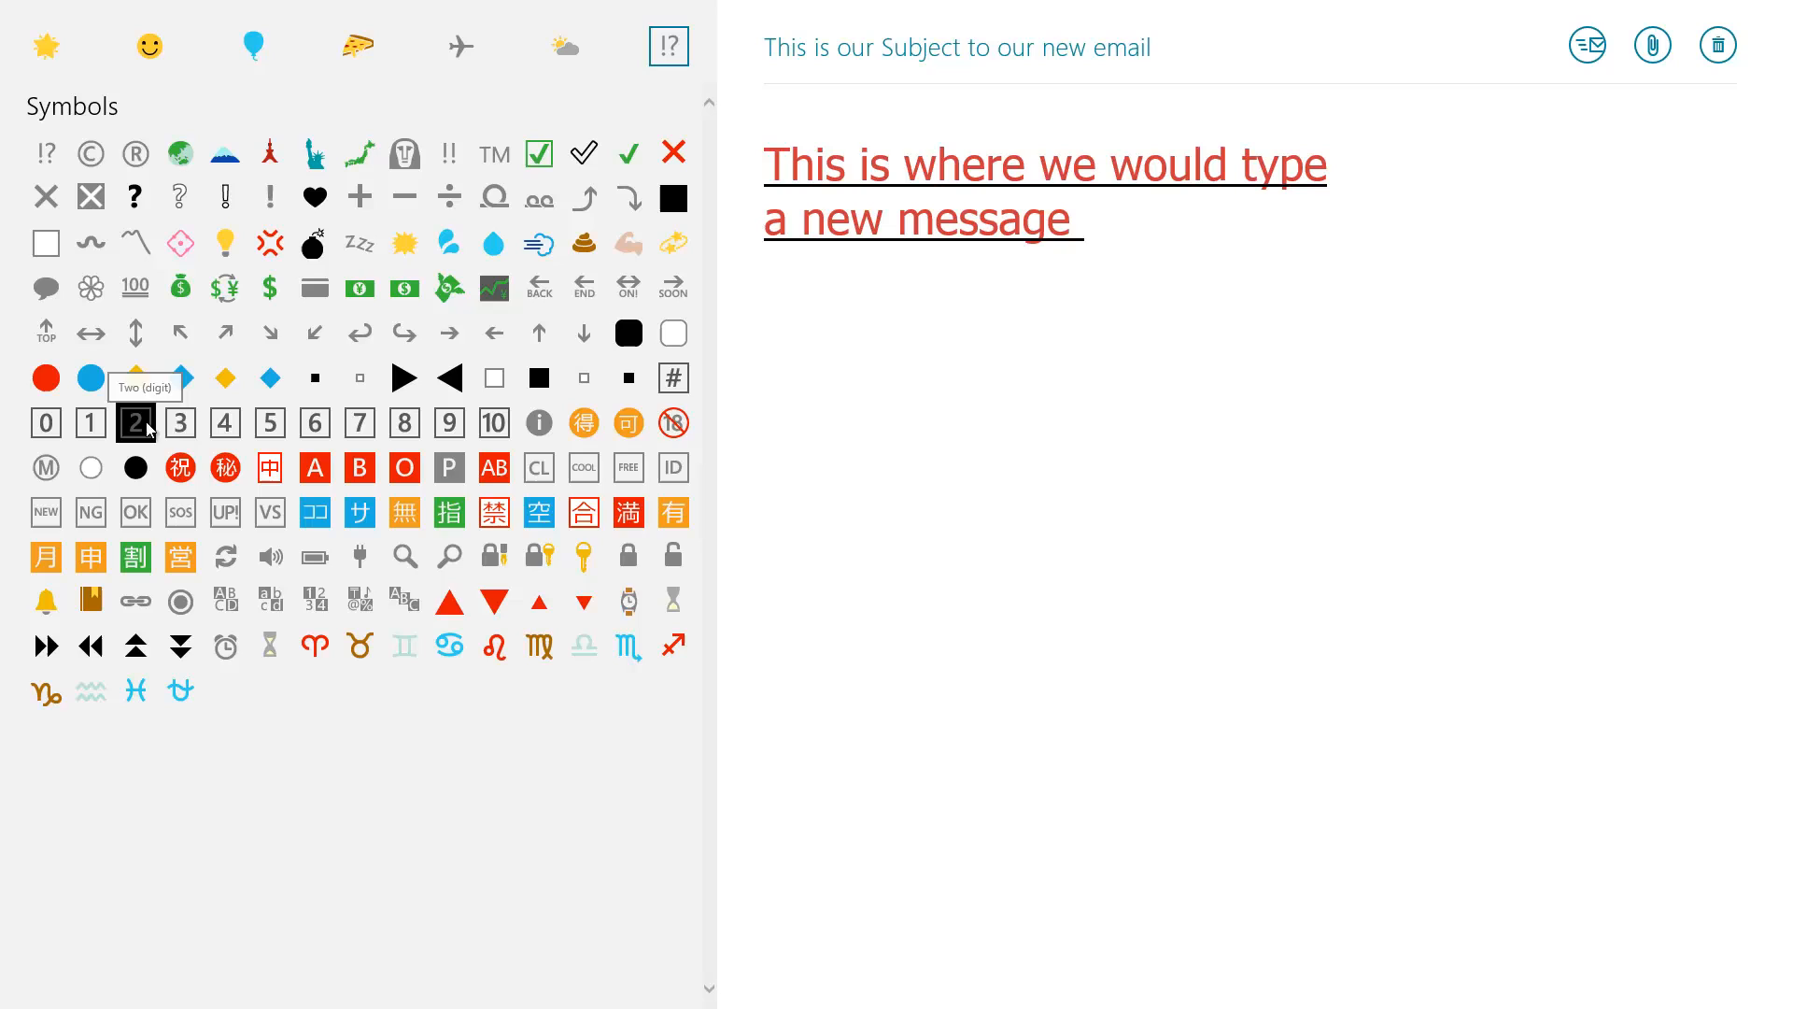
pyautogui.click(275, 425)
pyautogui.click(236, 525)
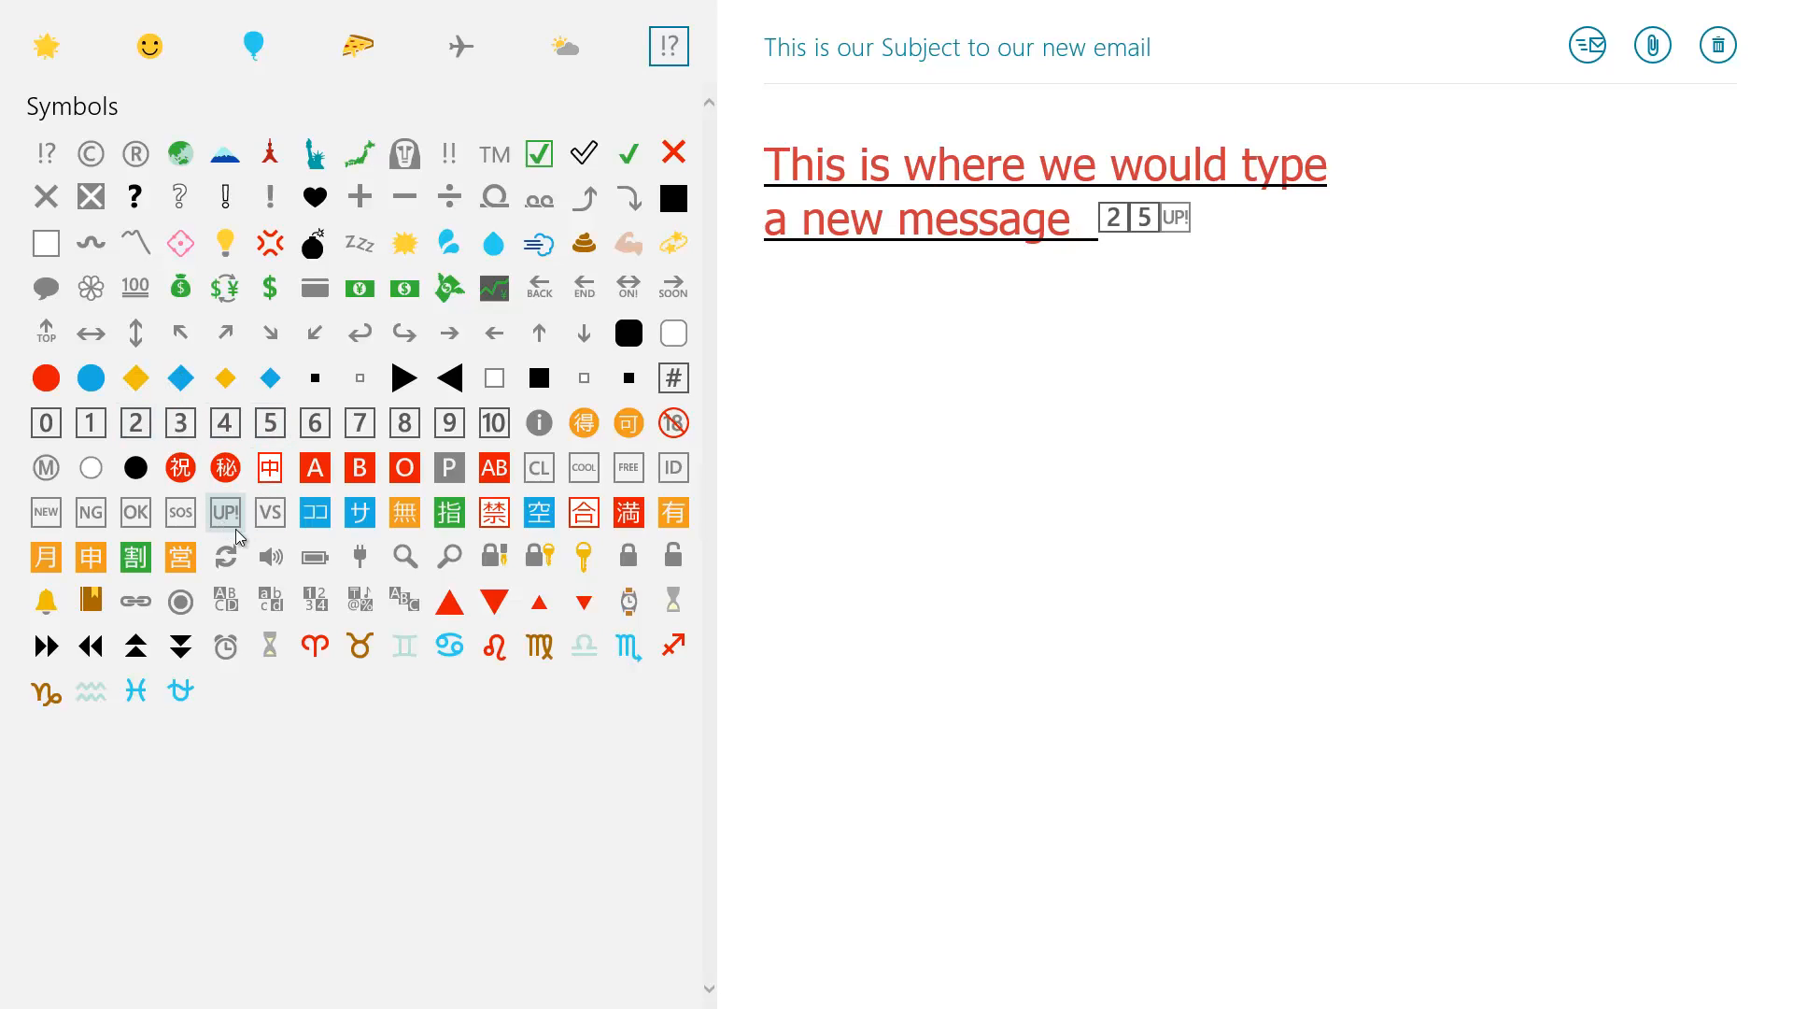
pyautogui.click(450, 603)
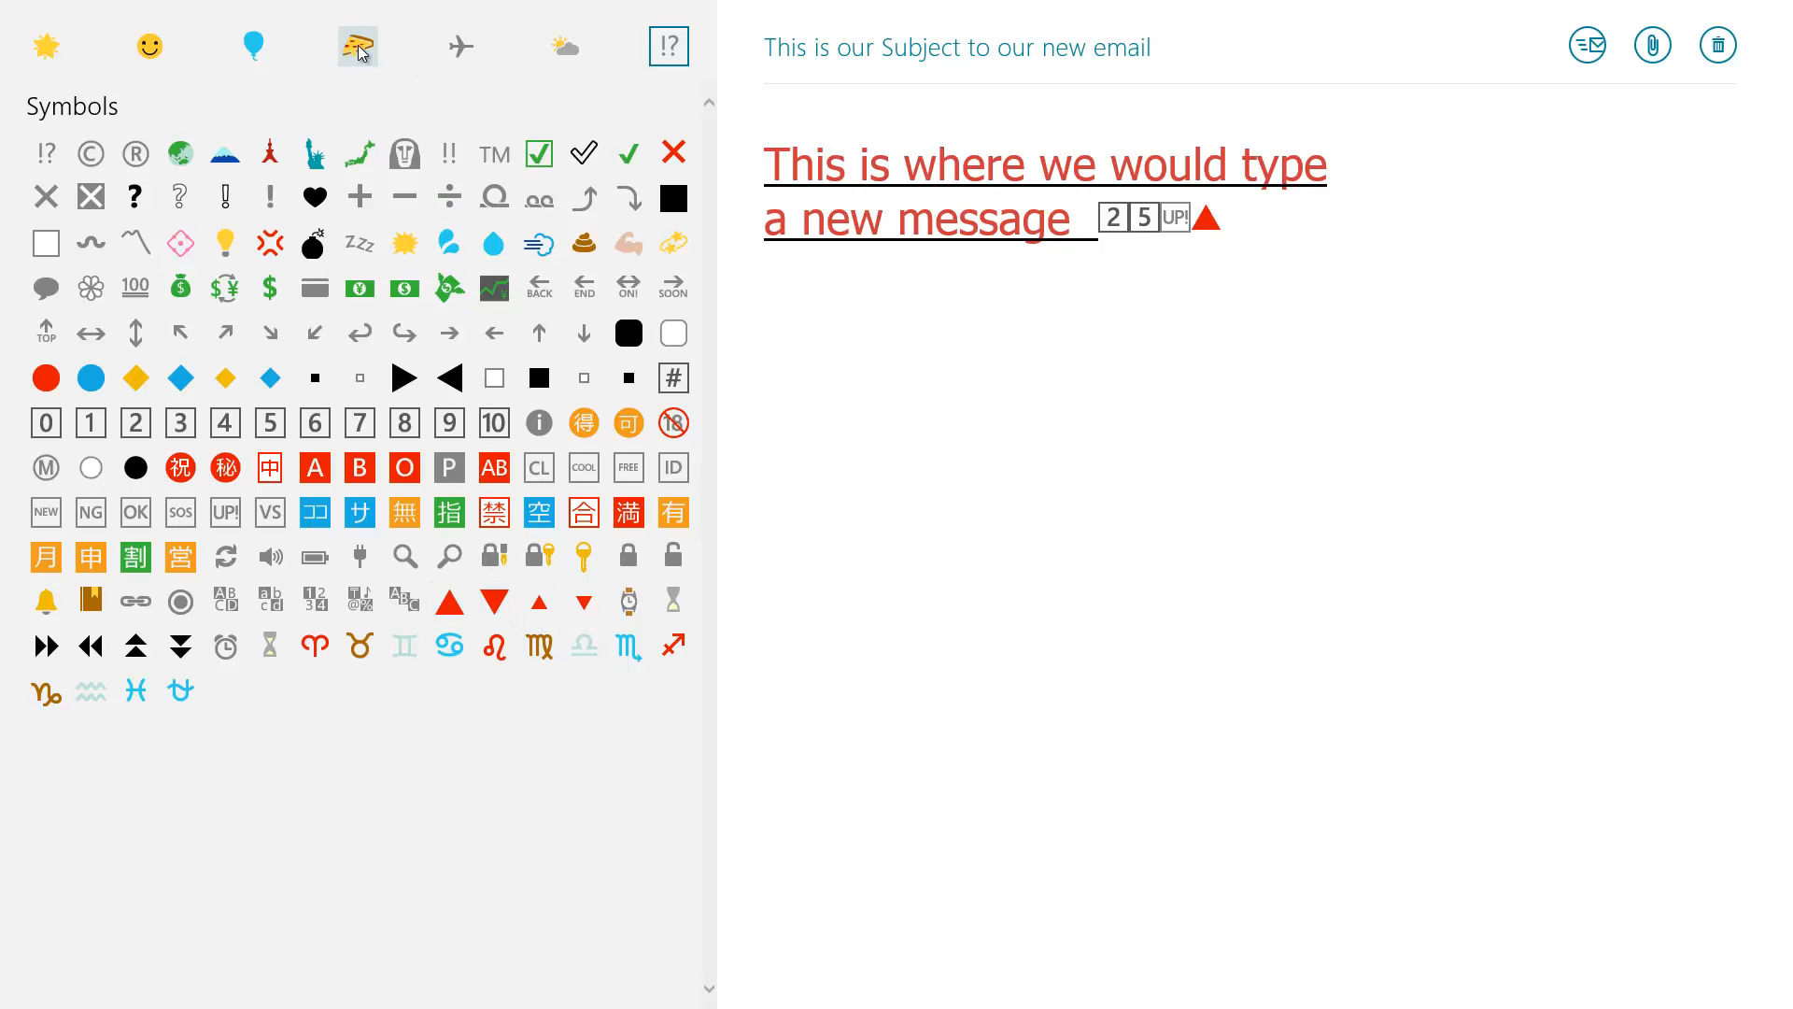
# Step: Add the pill and roller coaster emoticons from the Activities category to the message, and close the emoticon picker
pyautogui.click(253, 45)
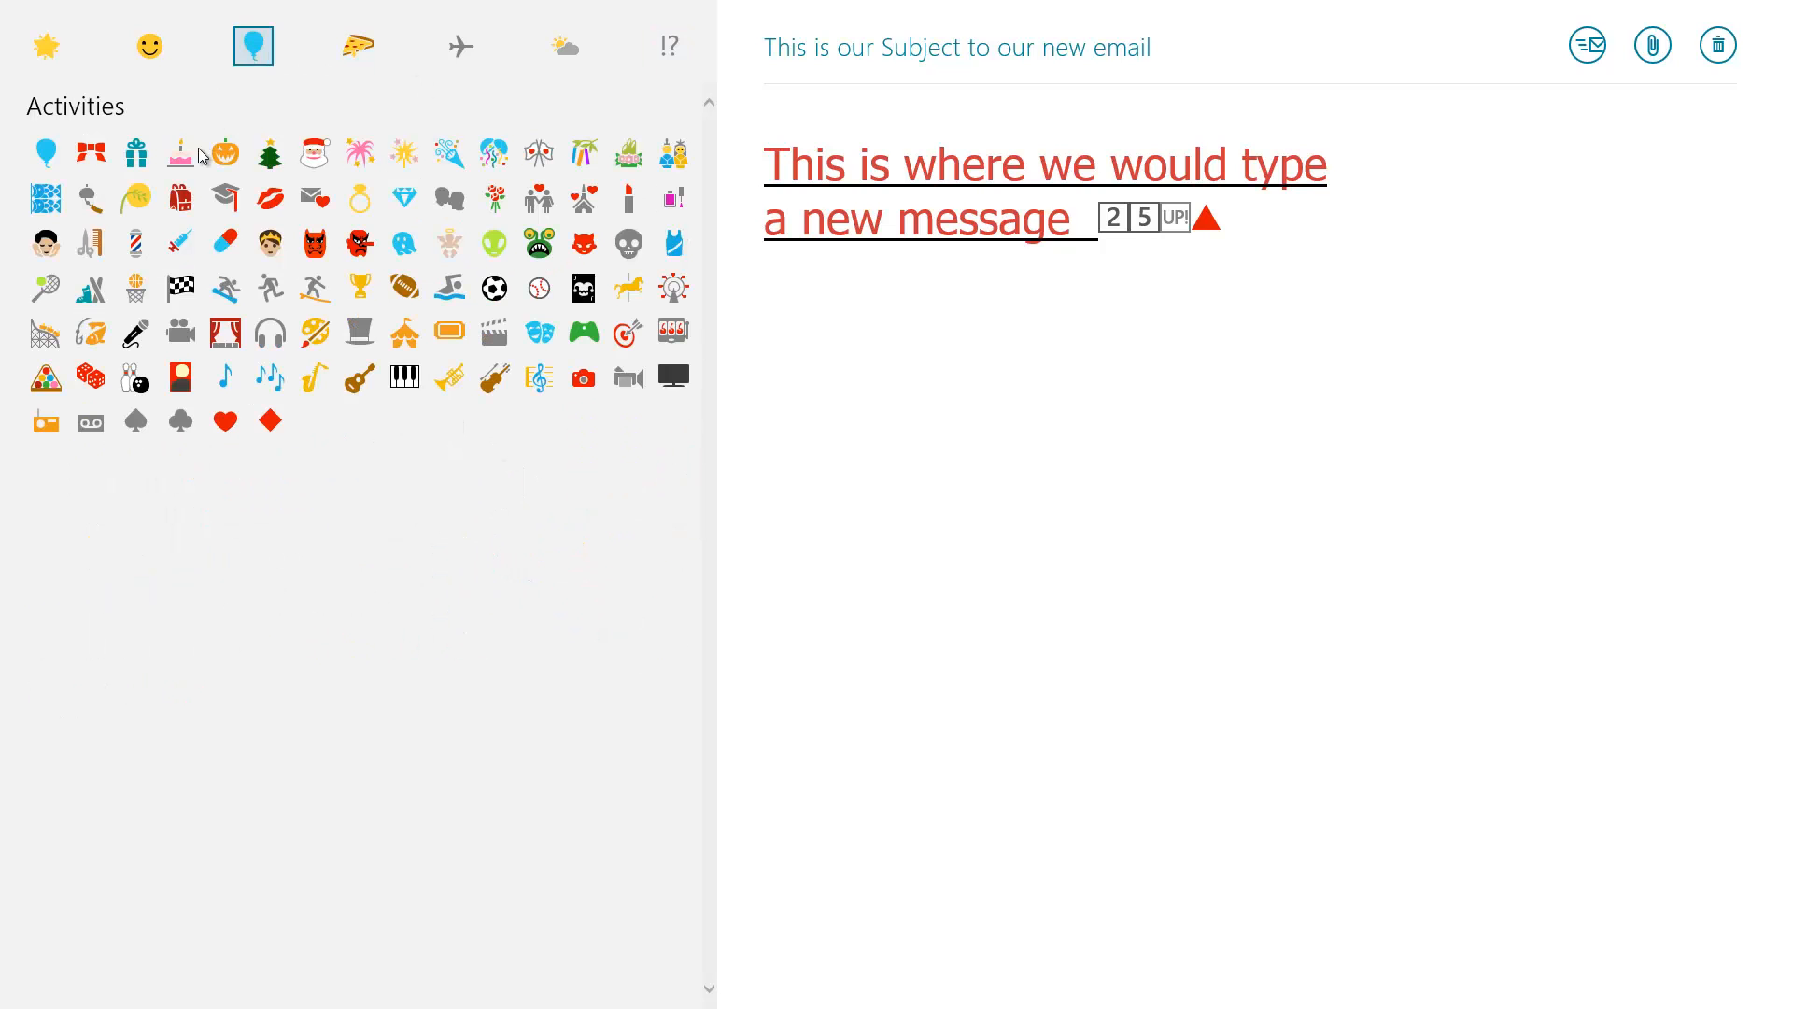
pyautogui.click(223, 249)
pyautogui.click(44, 334)
pyautogui.click(1347, 232)
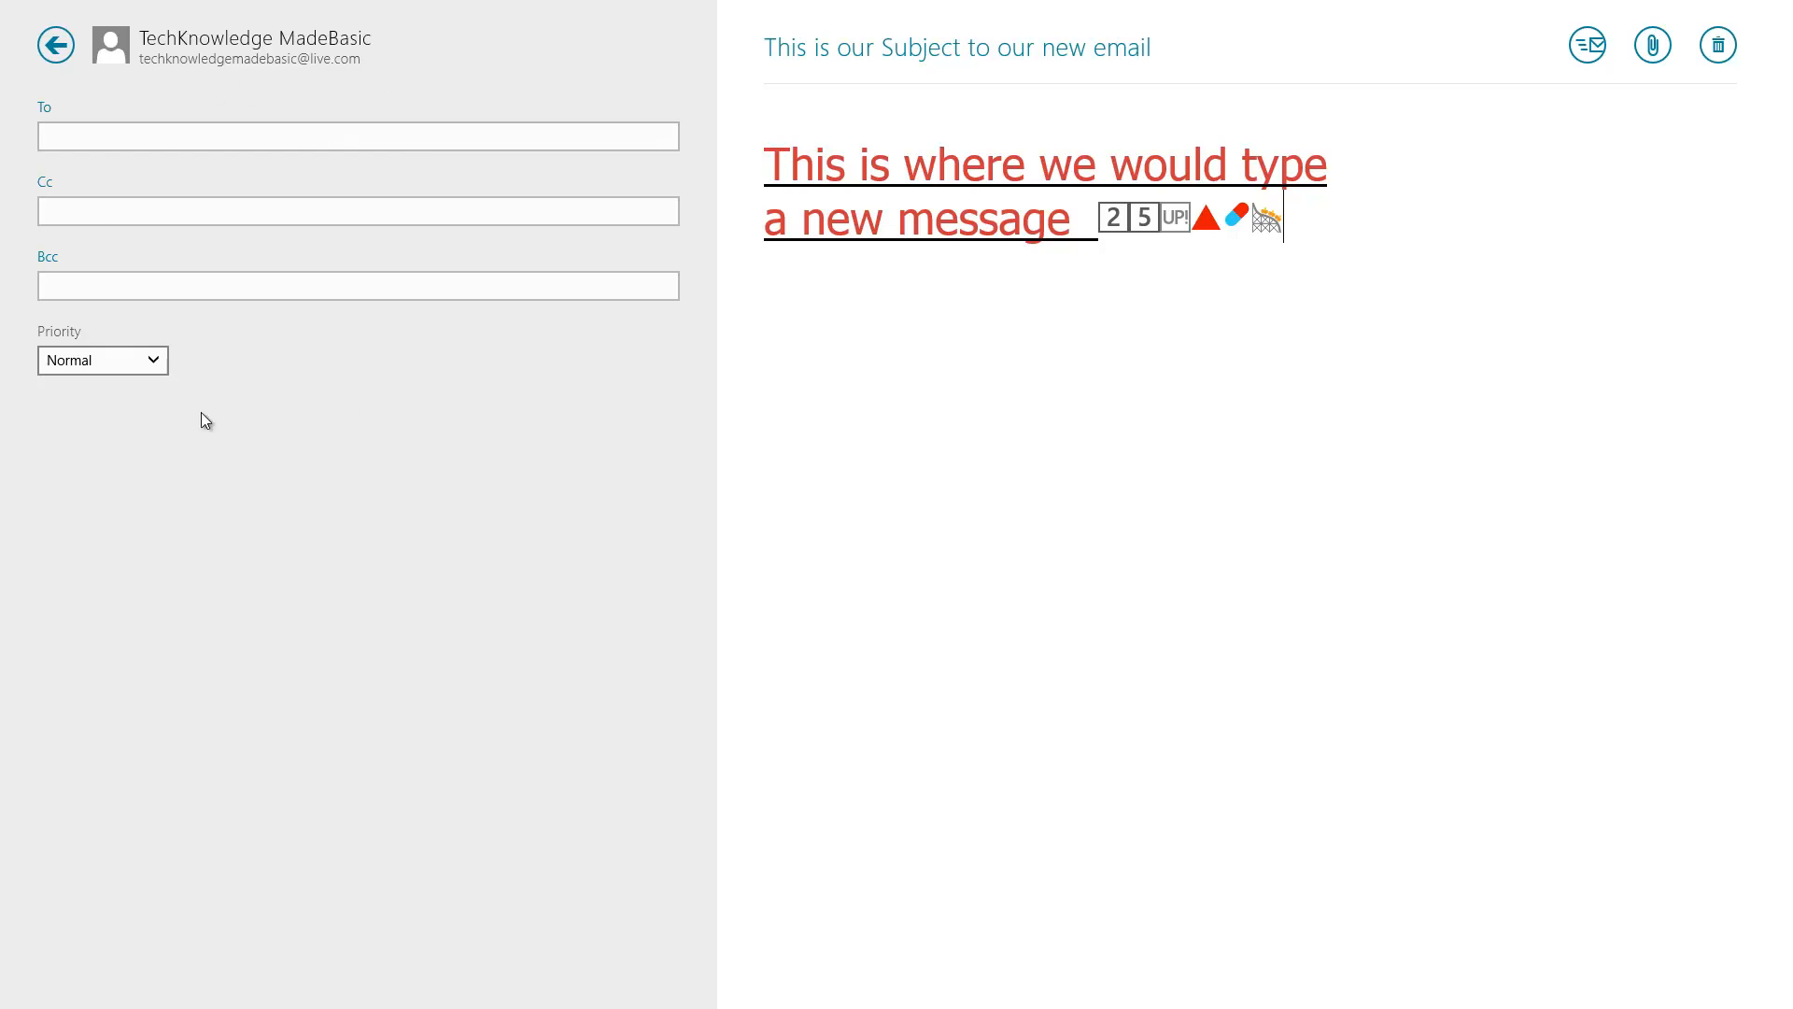
# Step: Save the message as a draft, leave the composer and show the Drafts folder
pyautogui.rightClick(1026, 455)
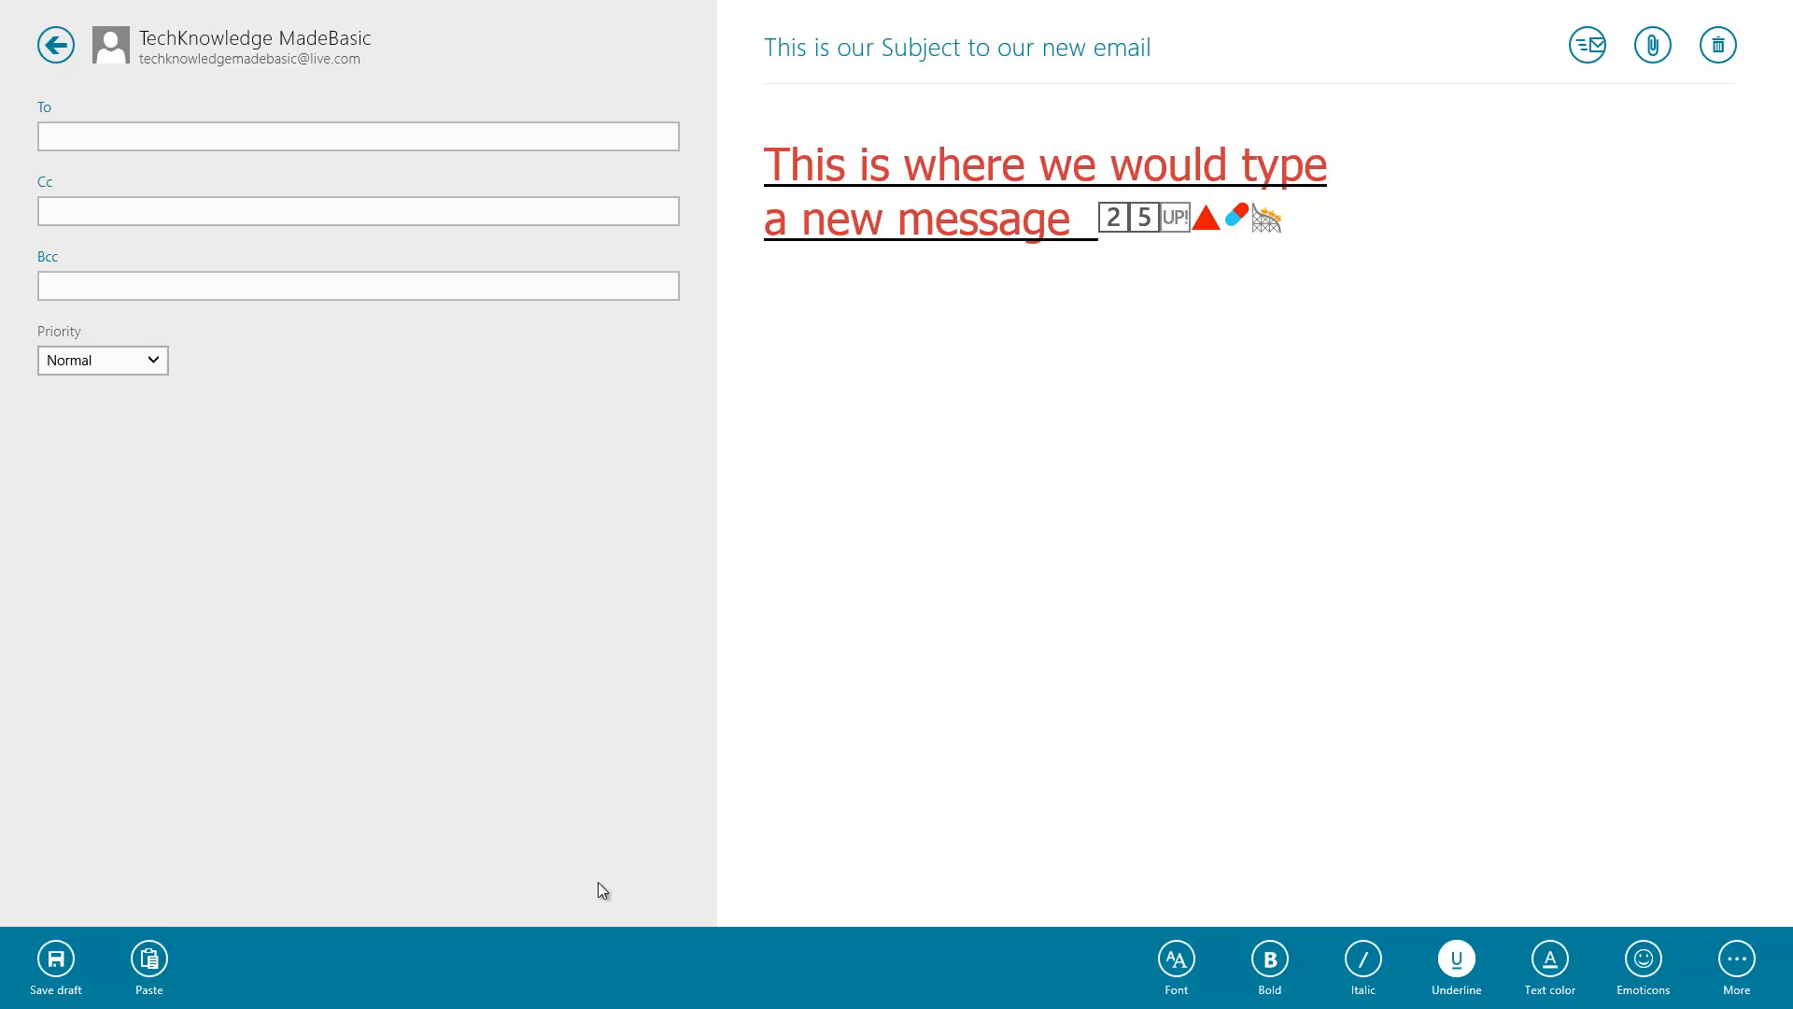
pyautogui.click(53, 962)
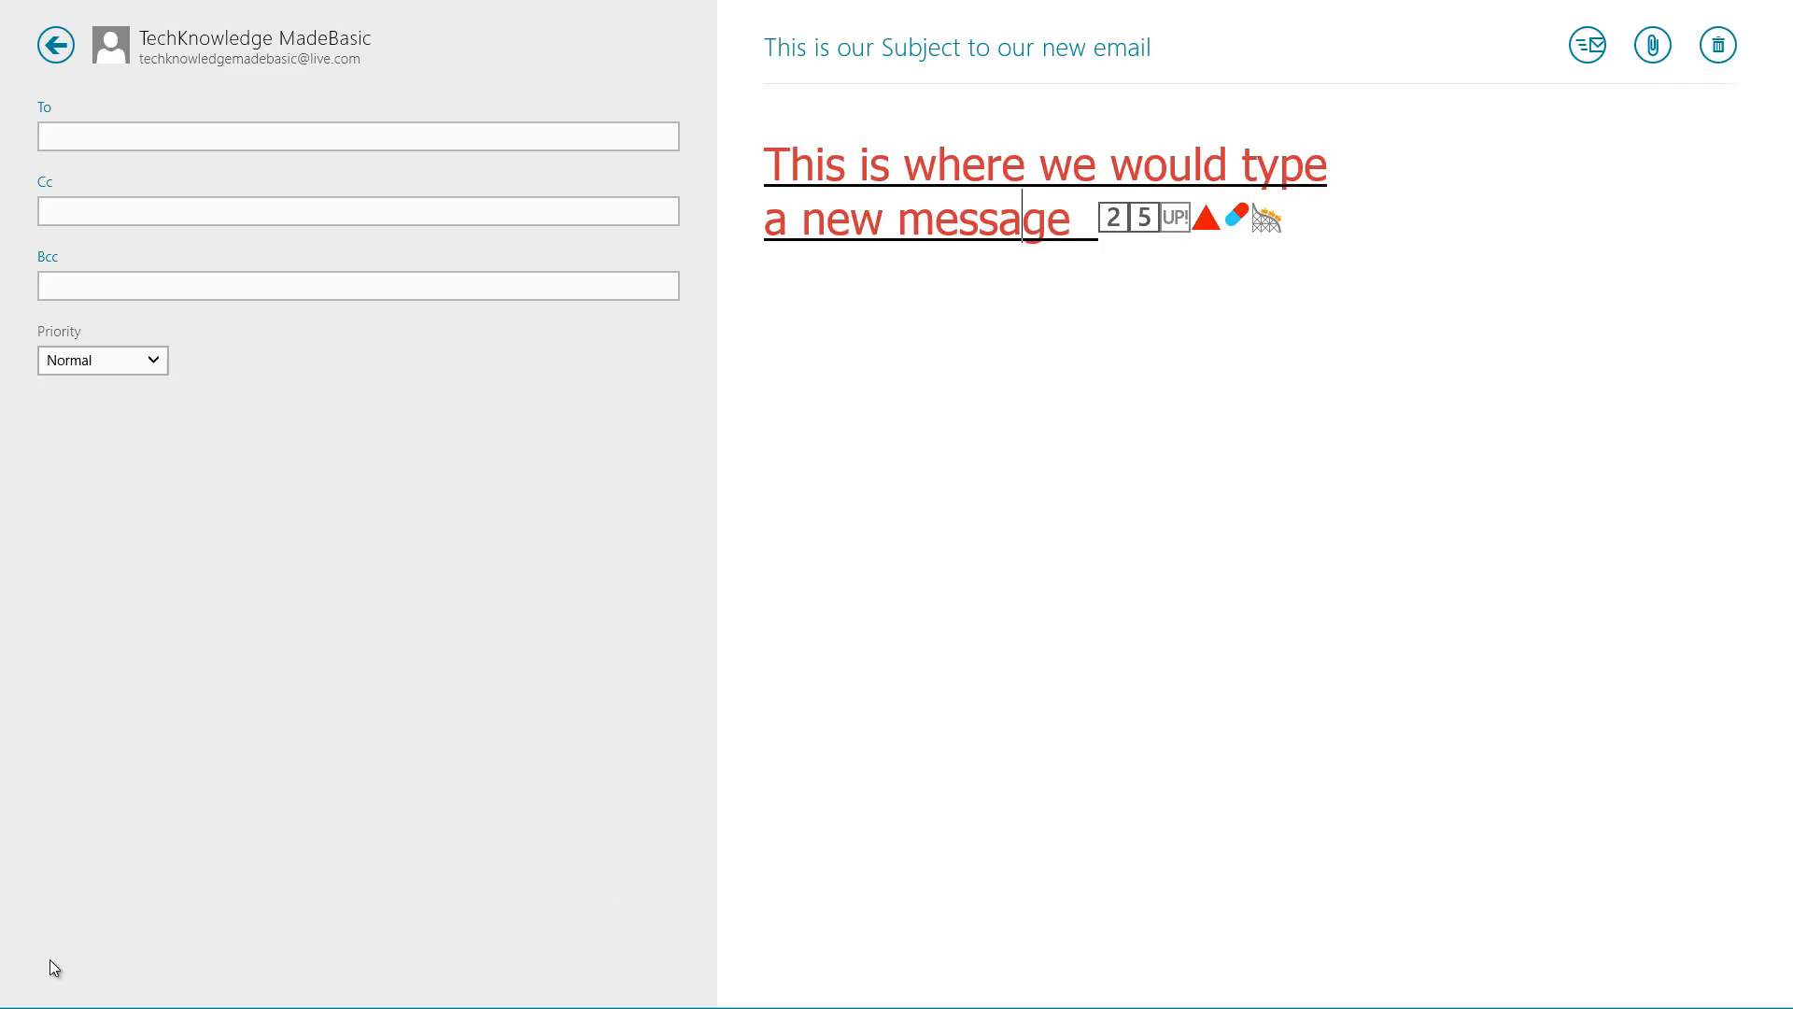
pyautogui.click(58, 47)
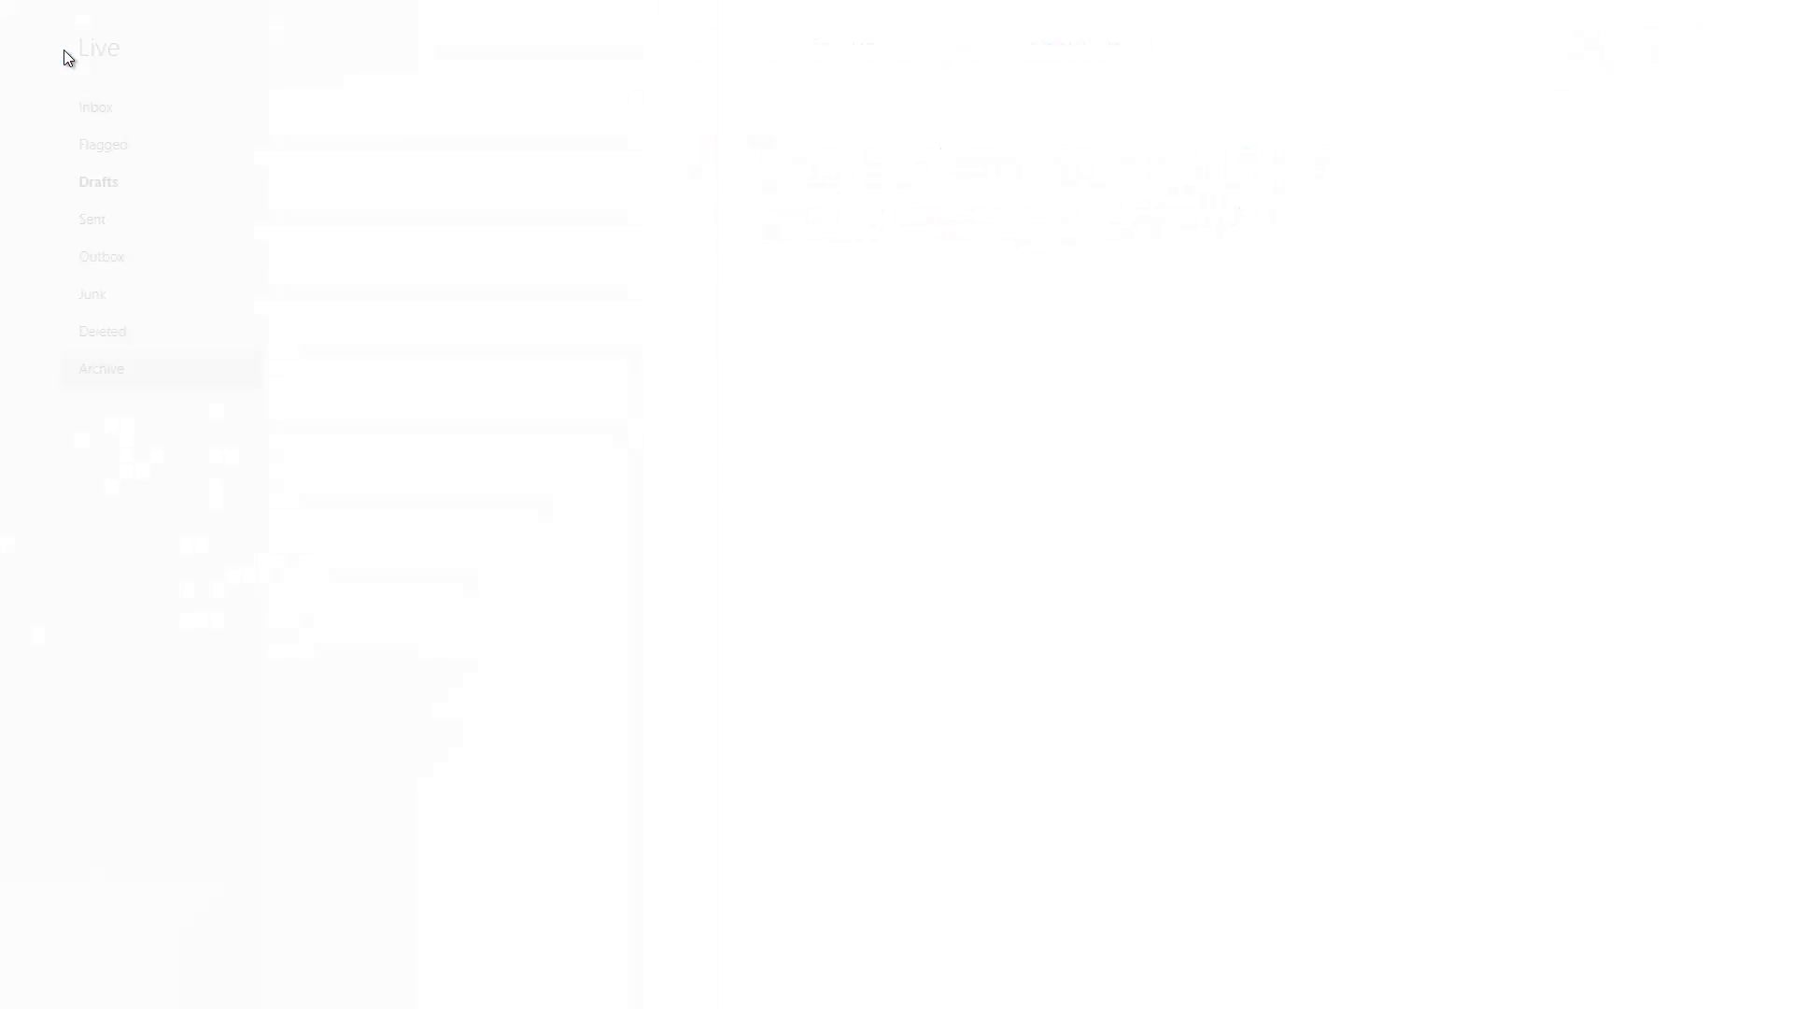
pyautogui.click(66, 193)
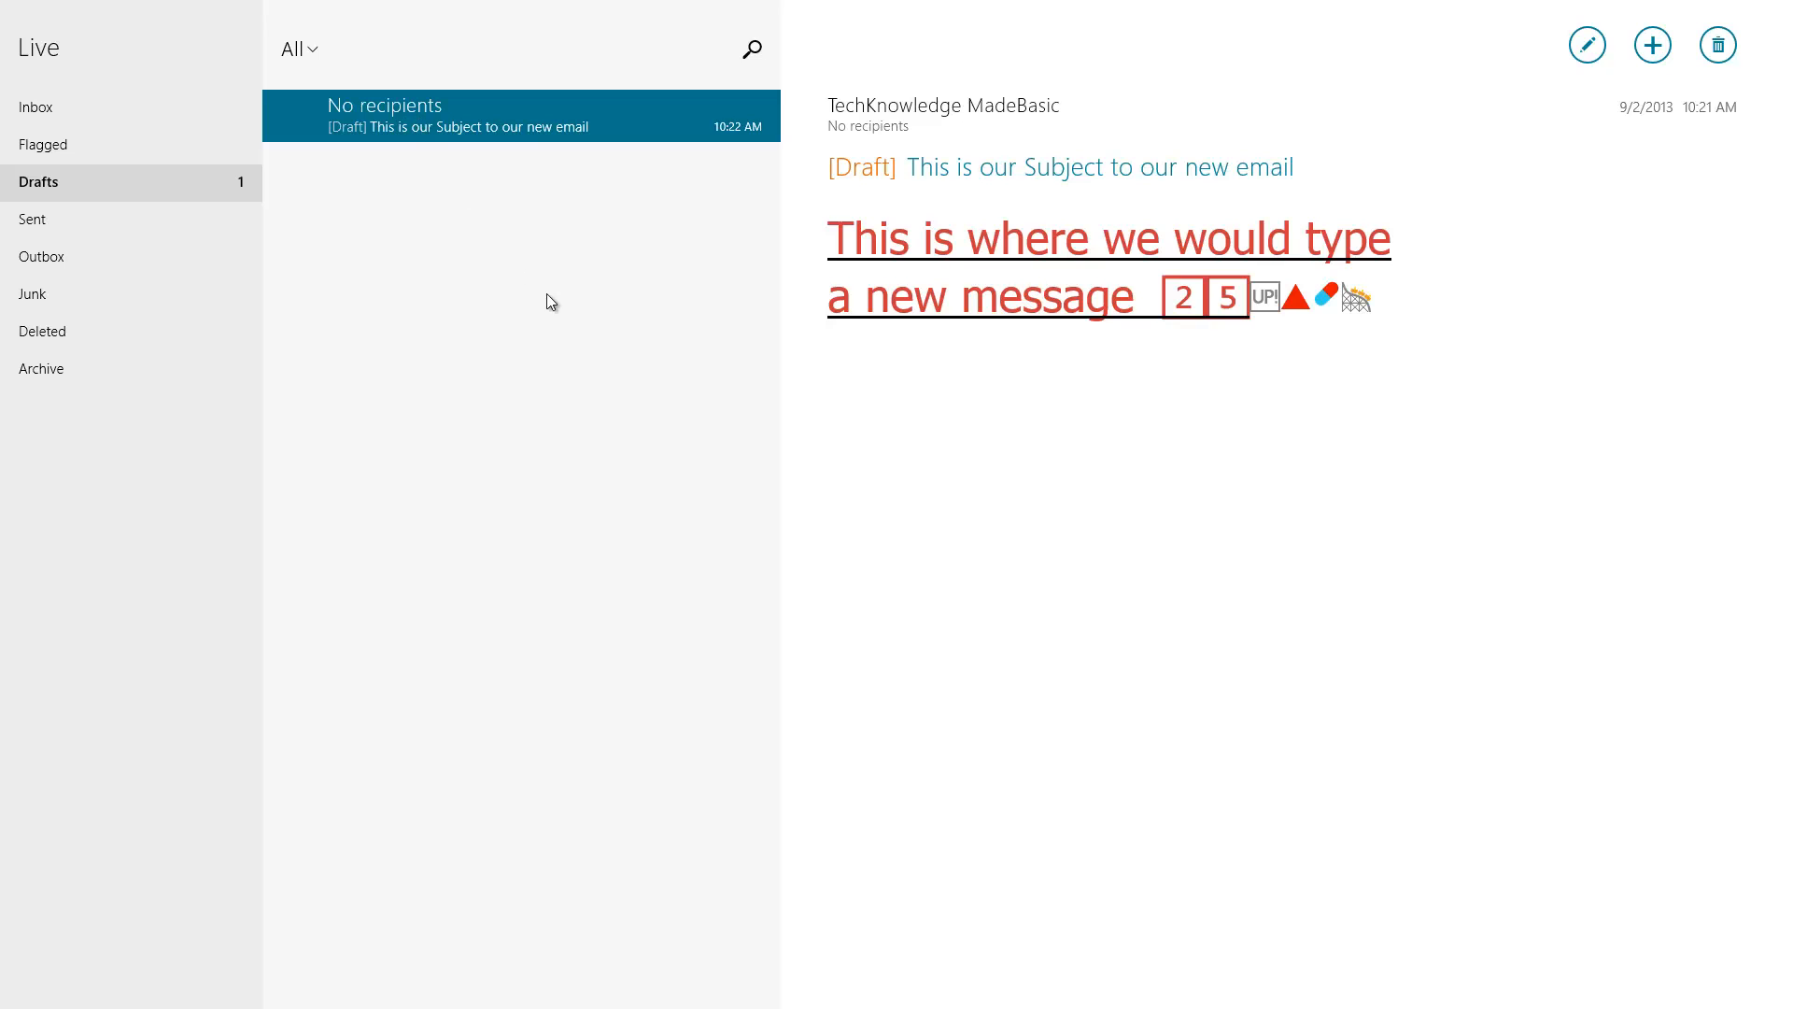
# Step: Check the folder options available for the Drafts folder without choosing one
pyautogui.rightClick(977, 459)
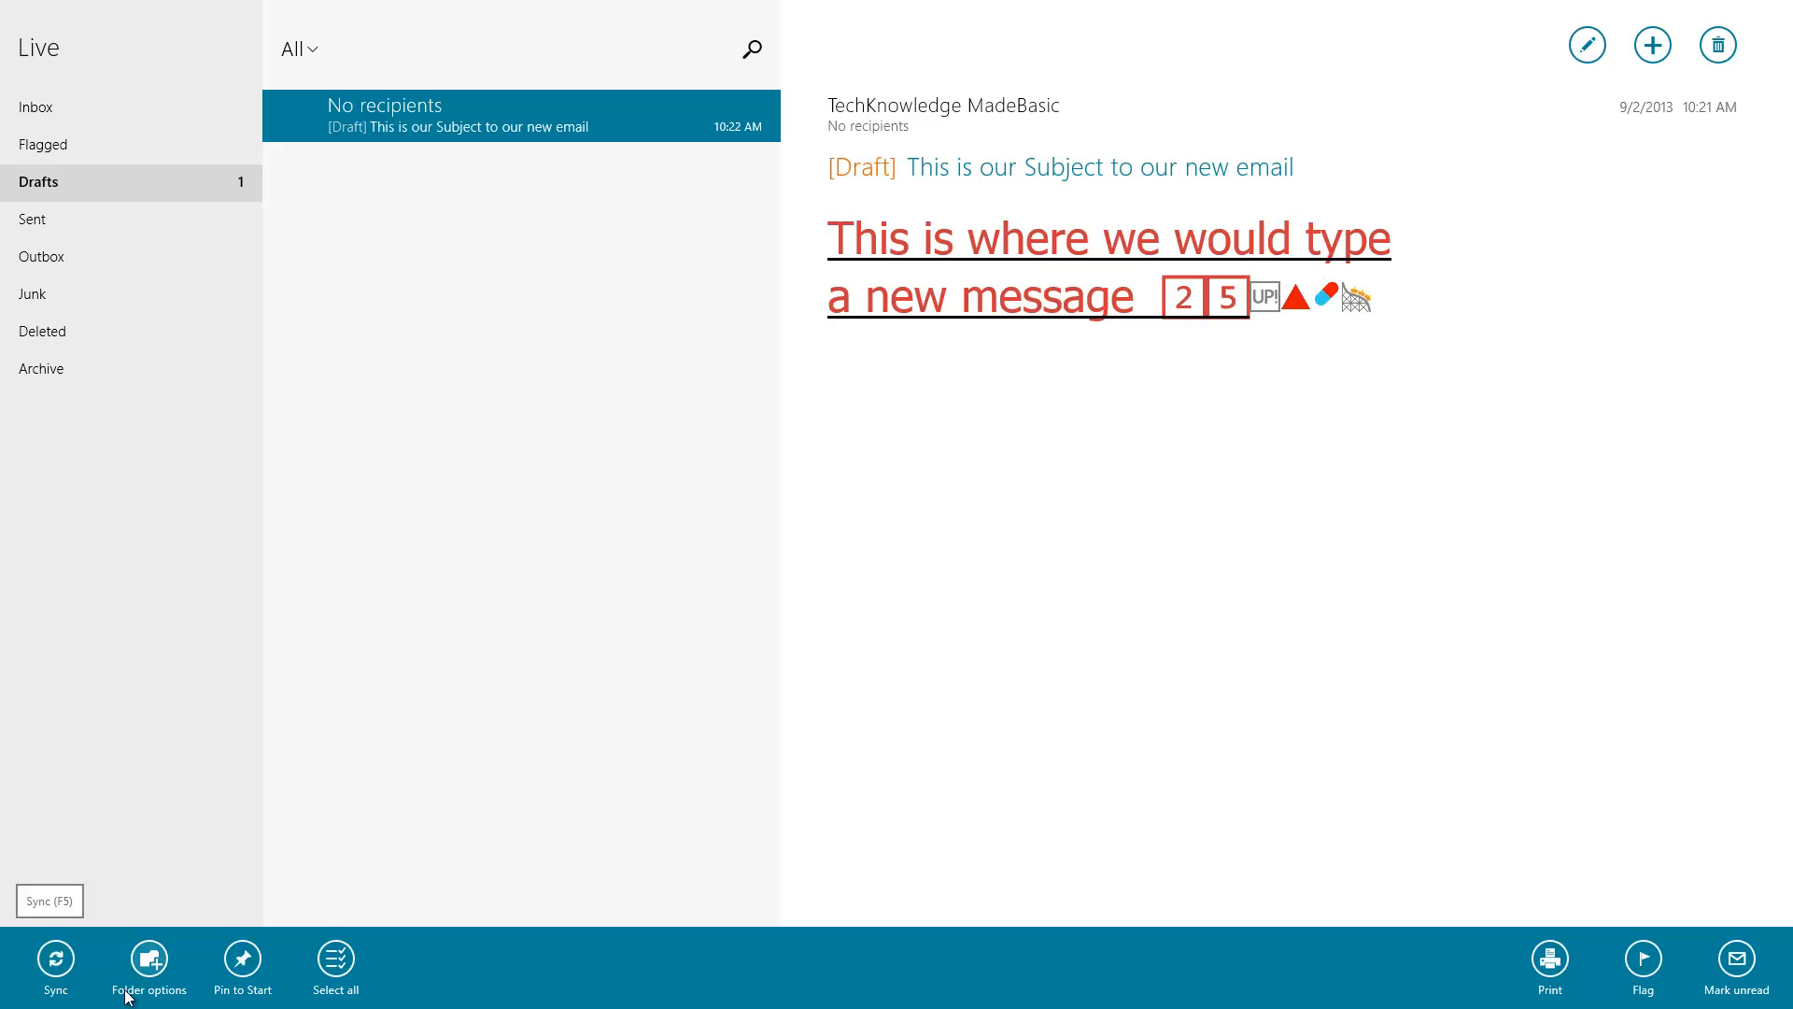
pyautogui.click(149, 958)
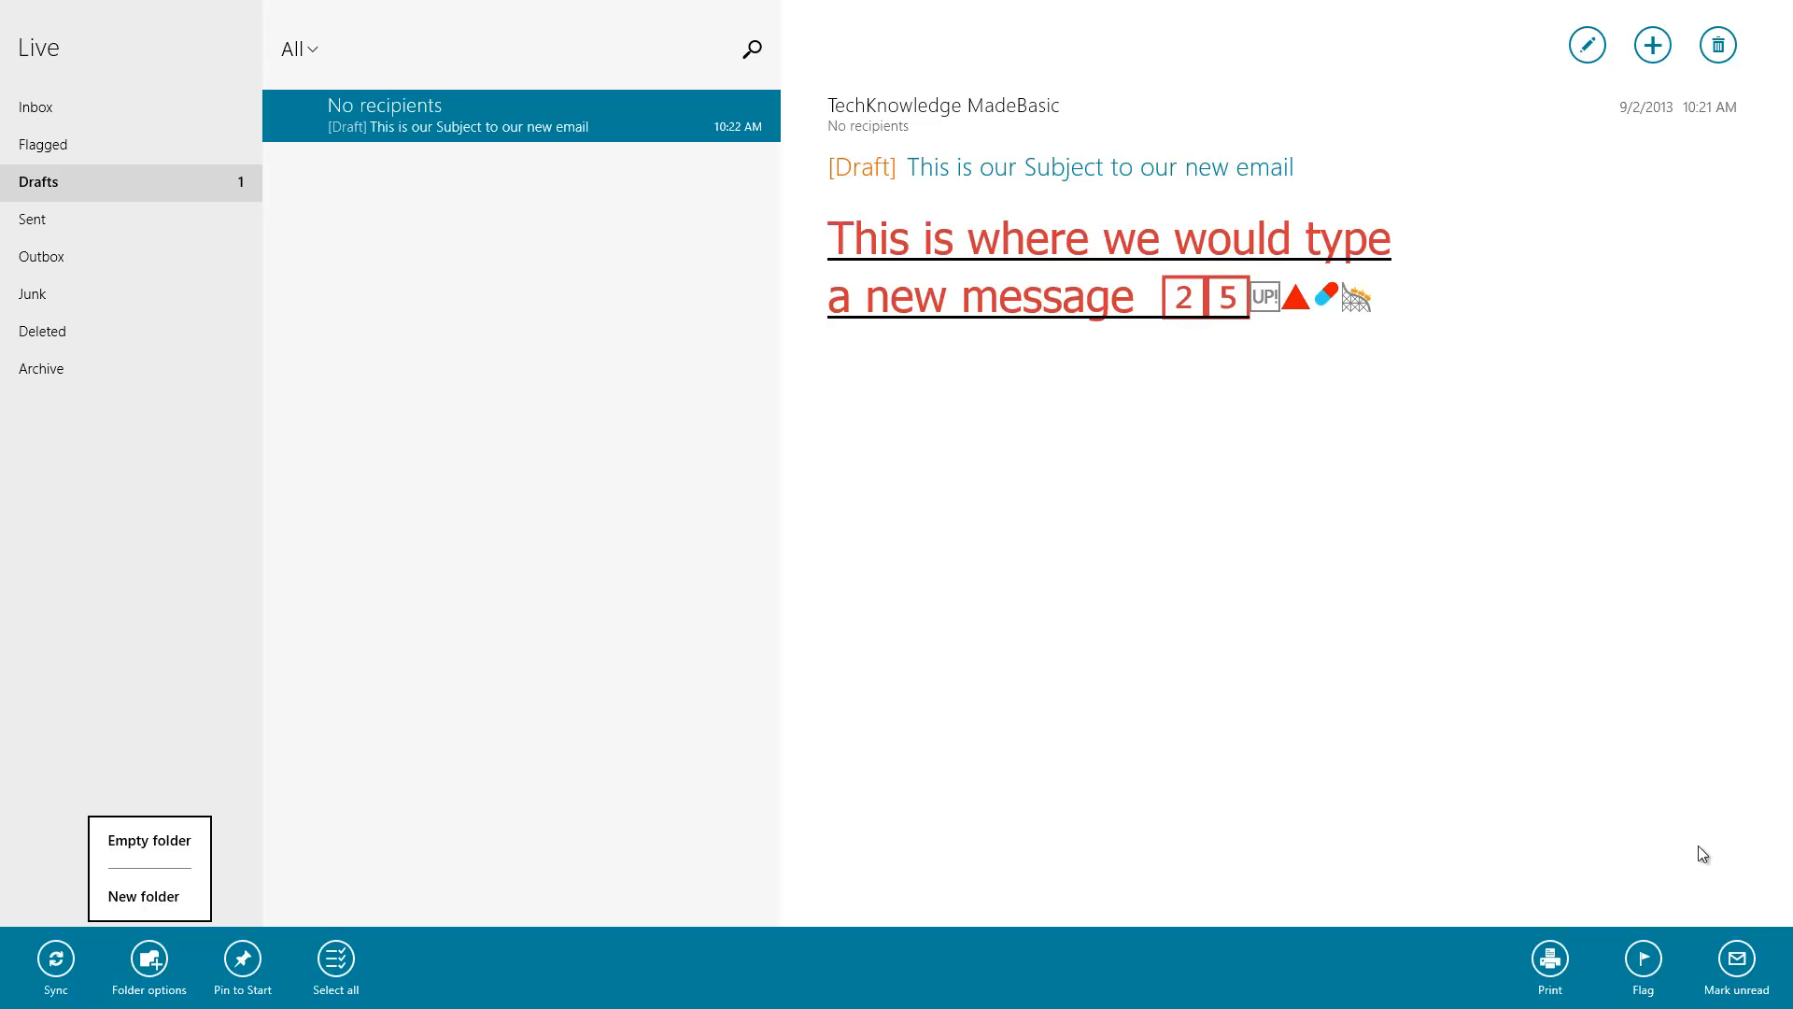
pyautogui.click(1584, 725)
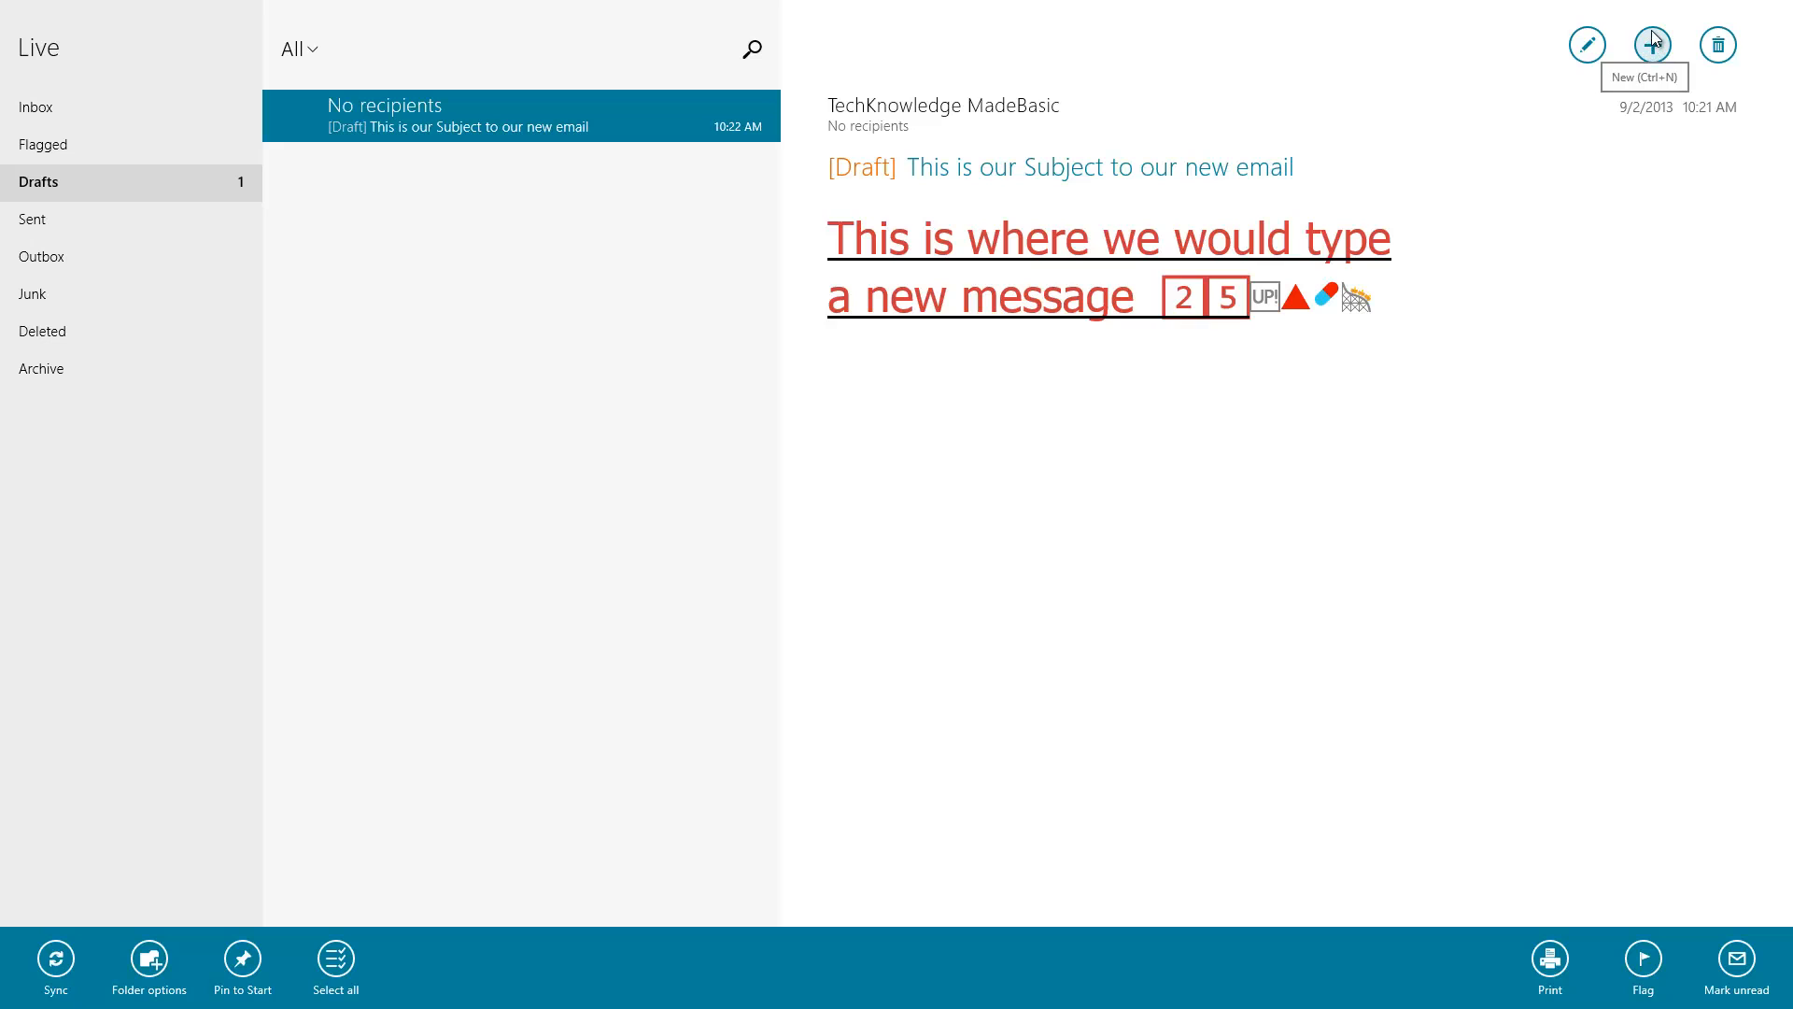
# Step: Delete the saved draft message and return to the Inbox
pyautogui.click(1719, 46)
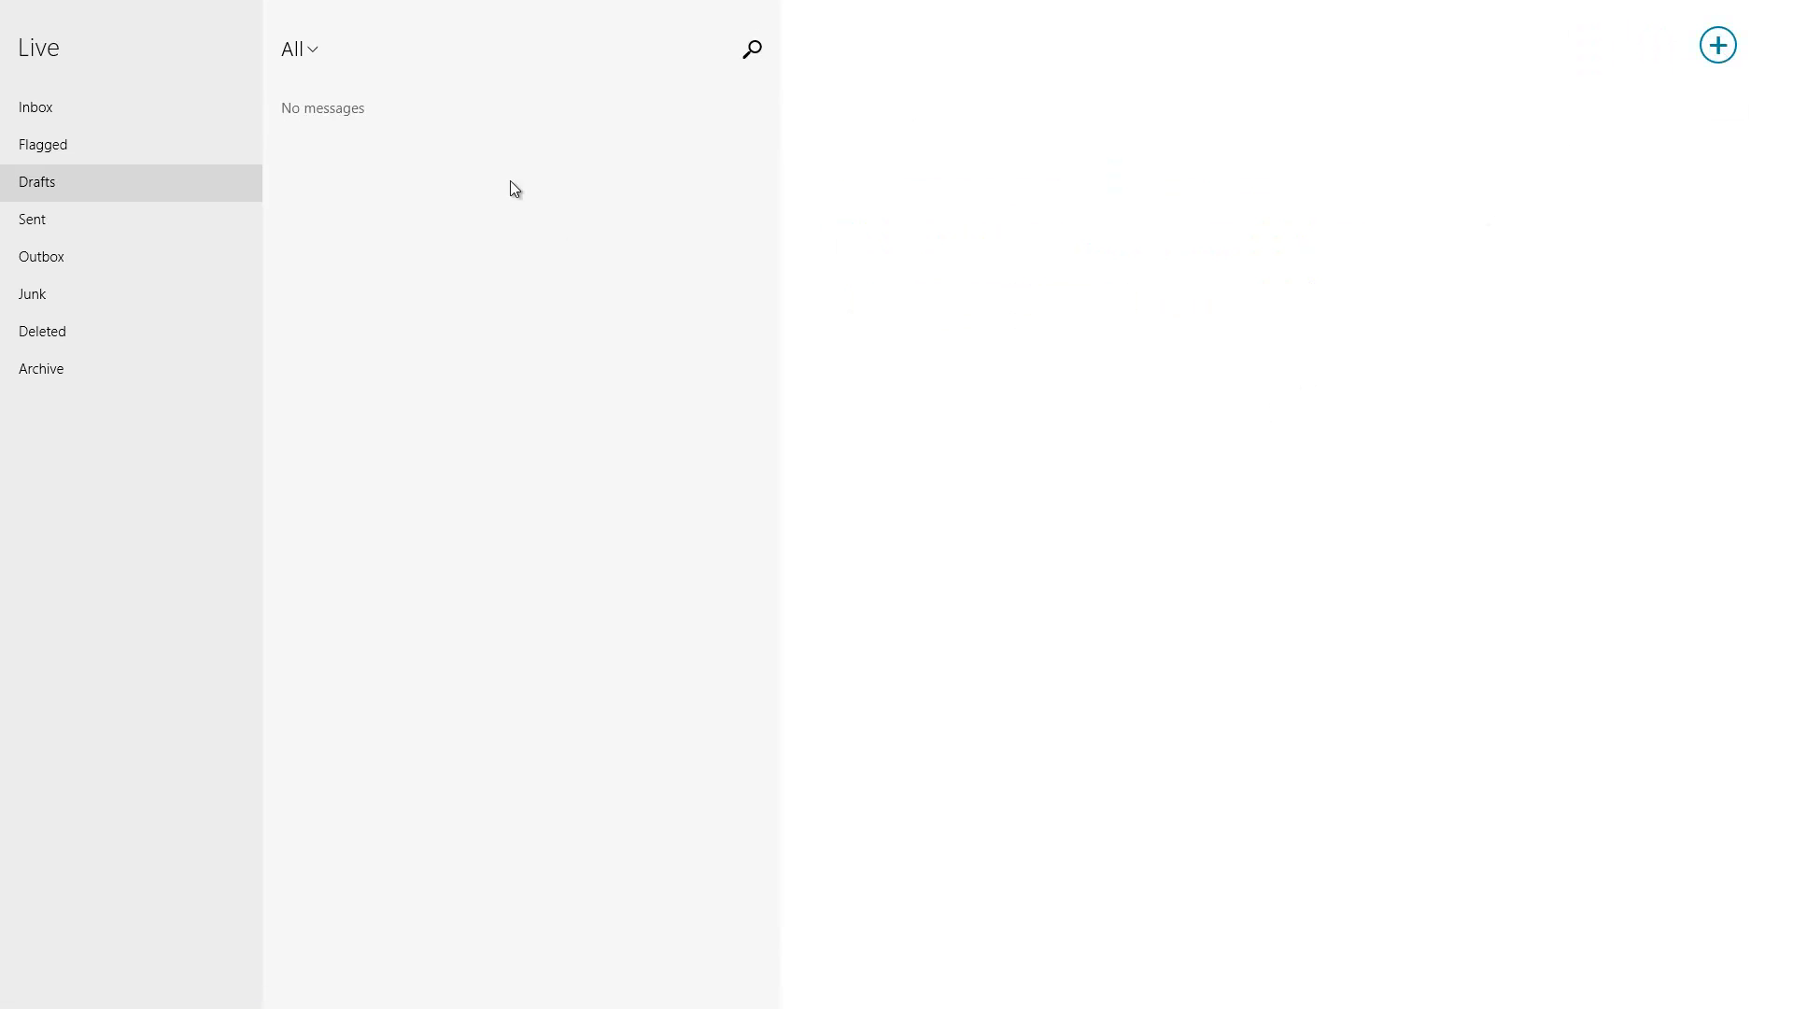
pyautogui.click(75, 110)
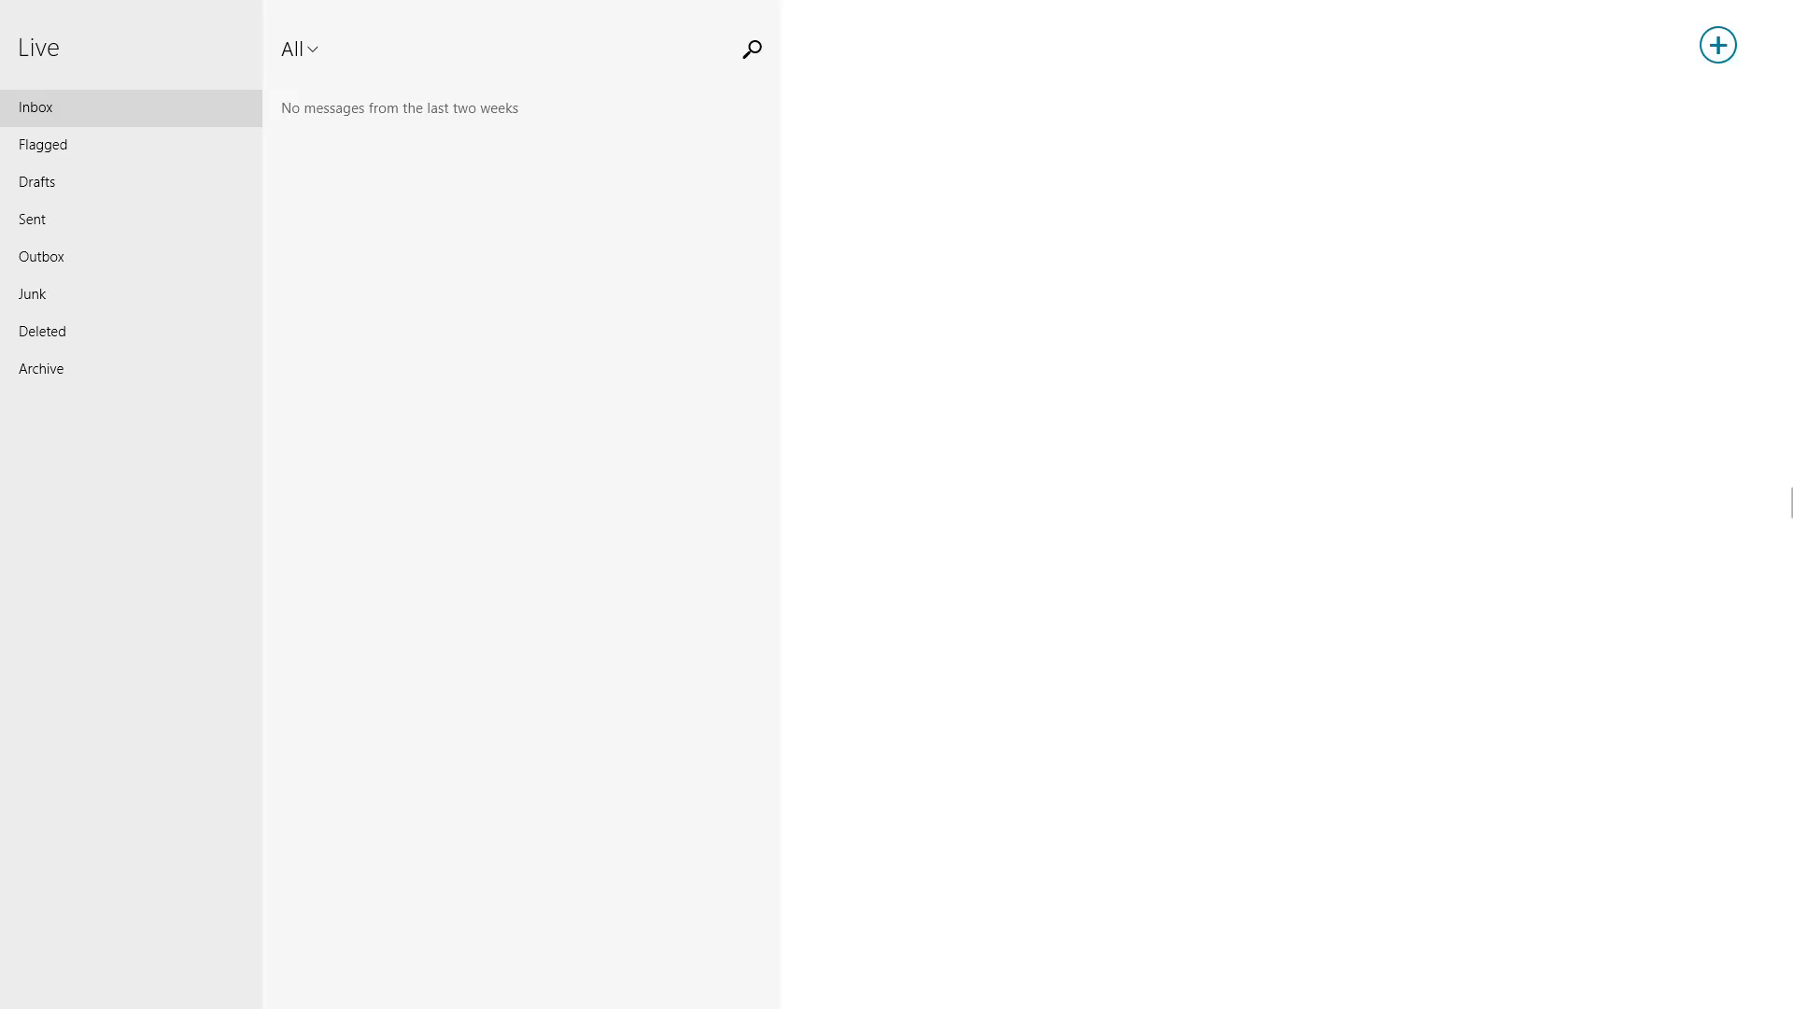
# Step: Open the Mail settings and review the Accounts and Options pages, returning to the settings list
pyautogui.moveTo(1785, 37)
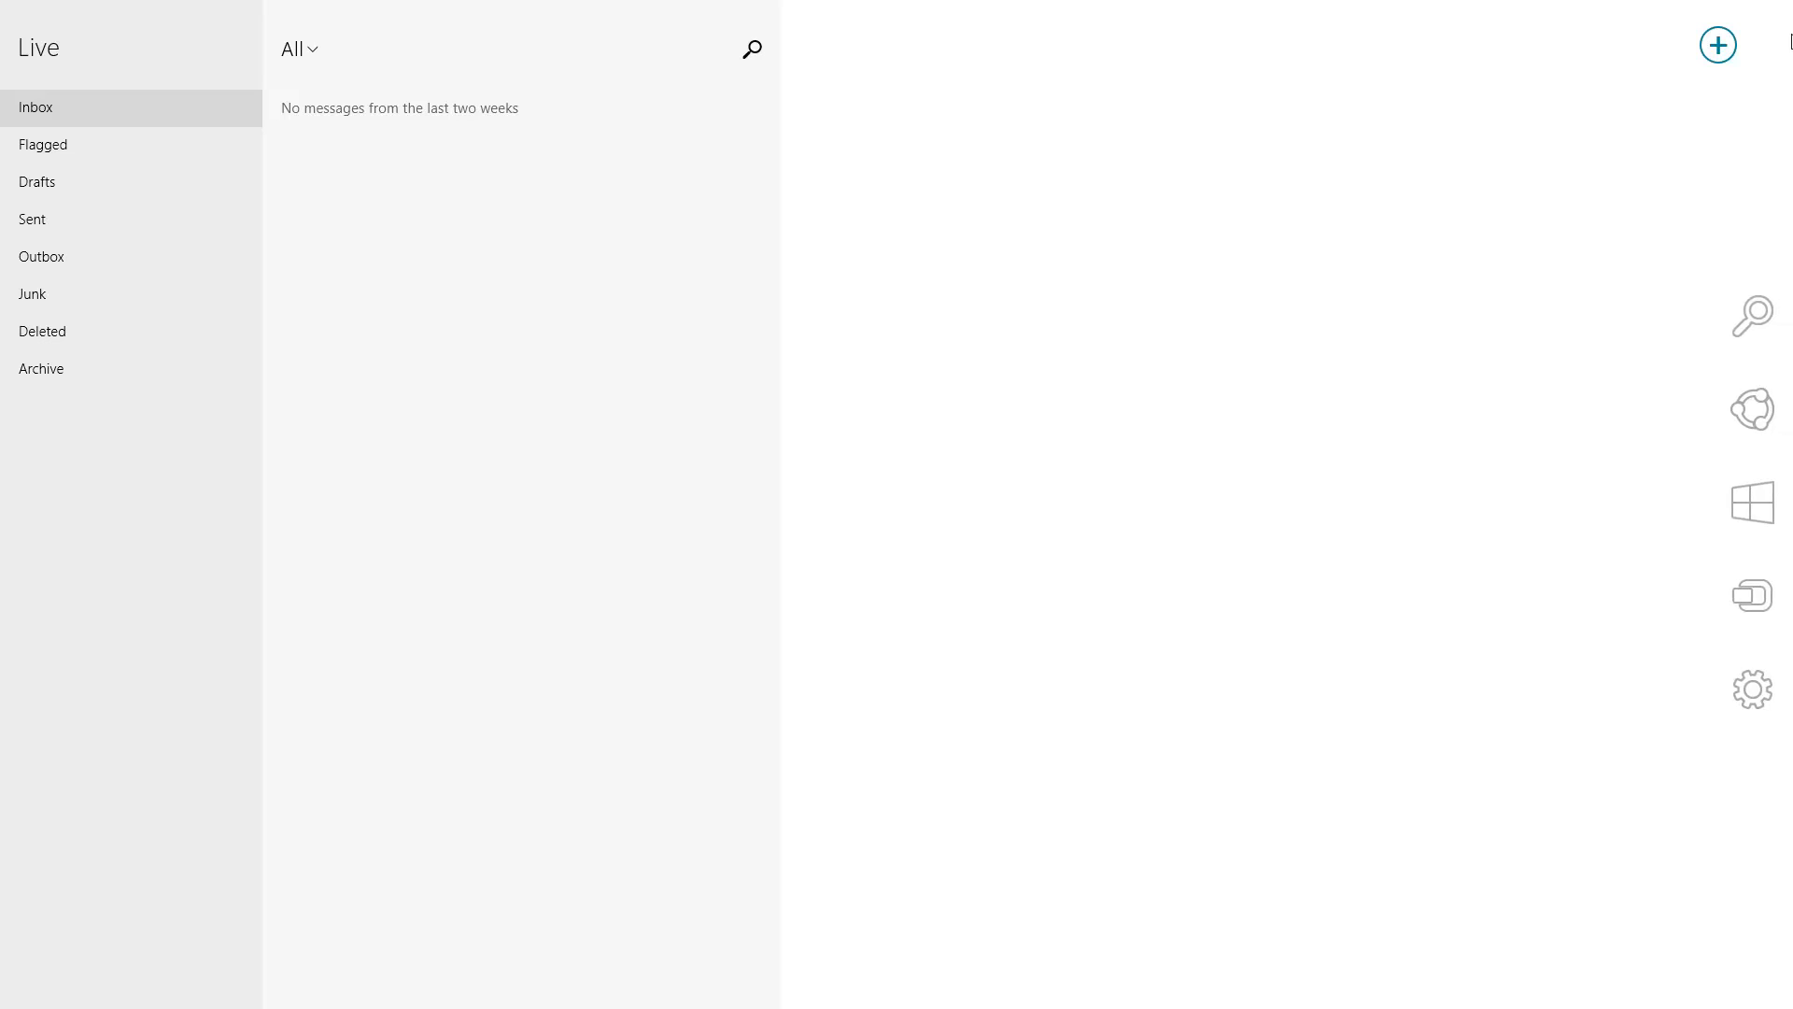
pyautogui.click(1770, 701)
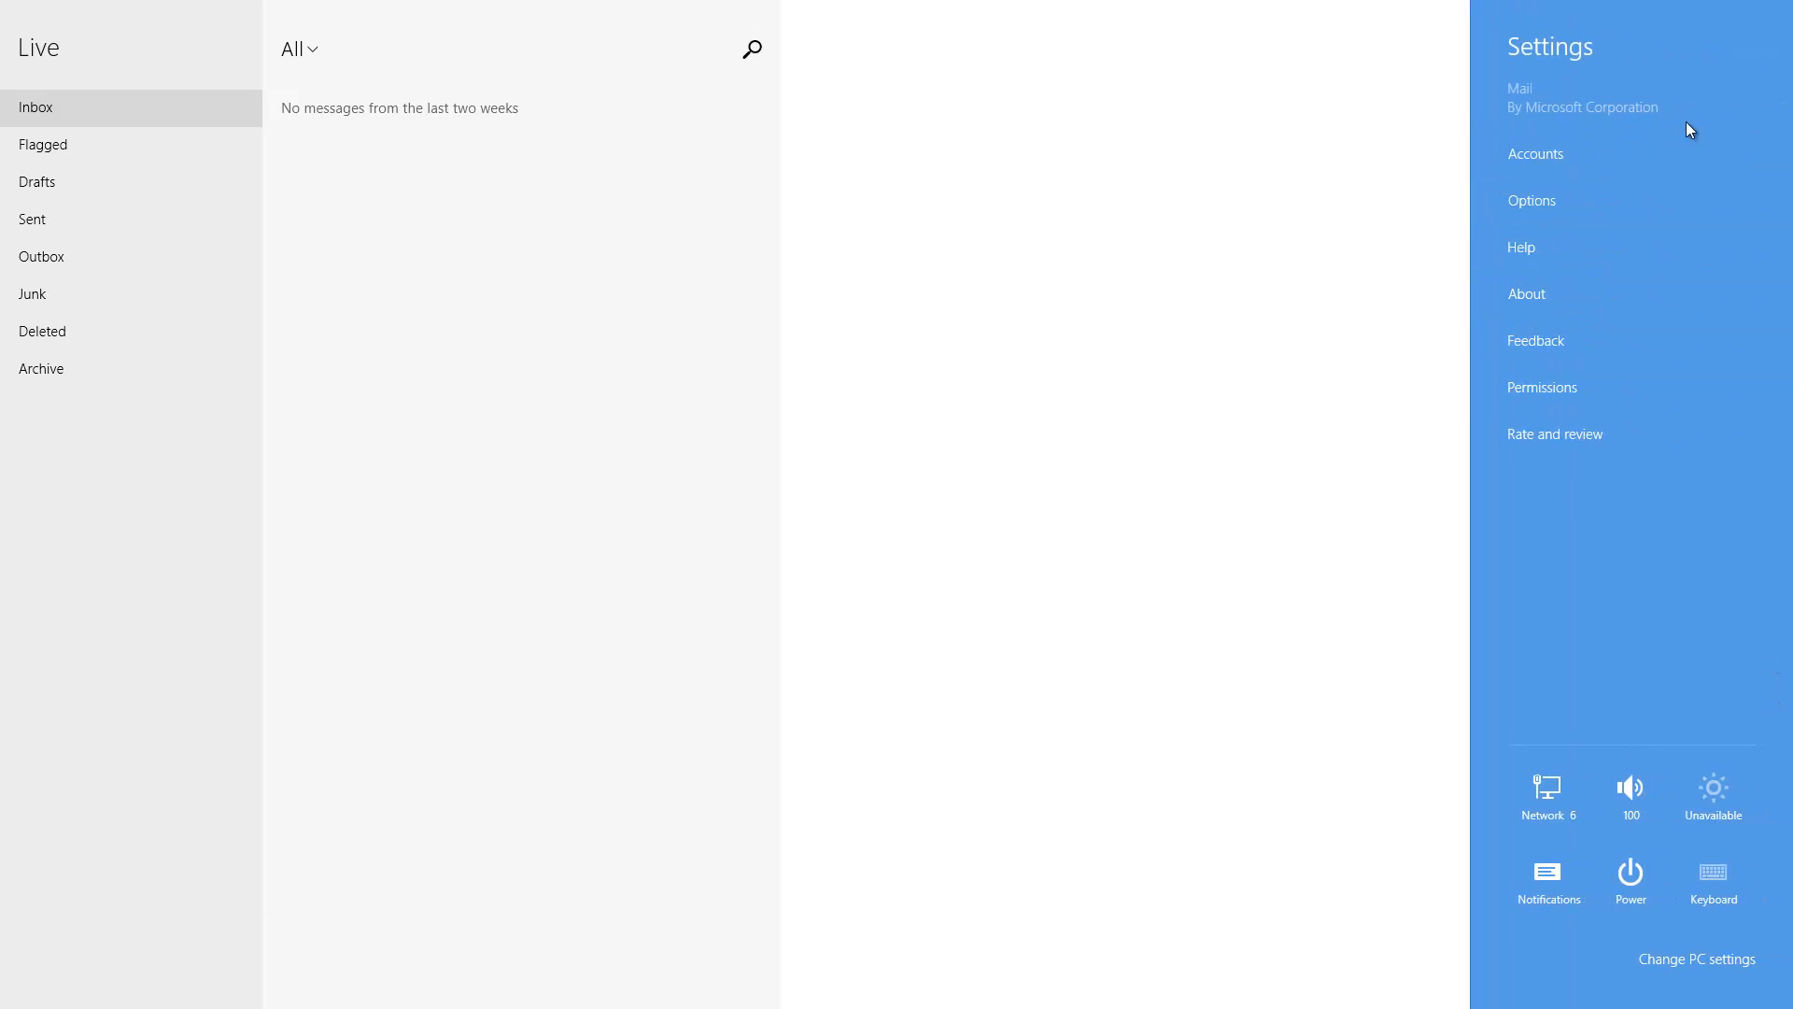
pyautogui.click(1542, 154)
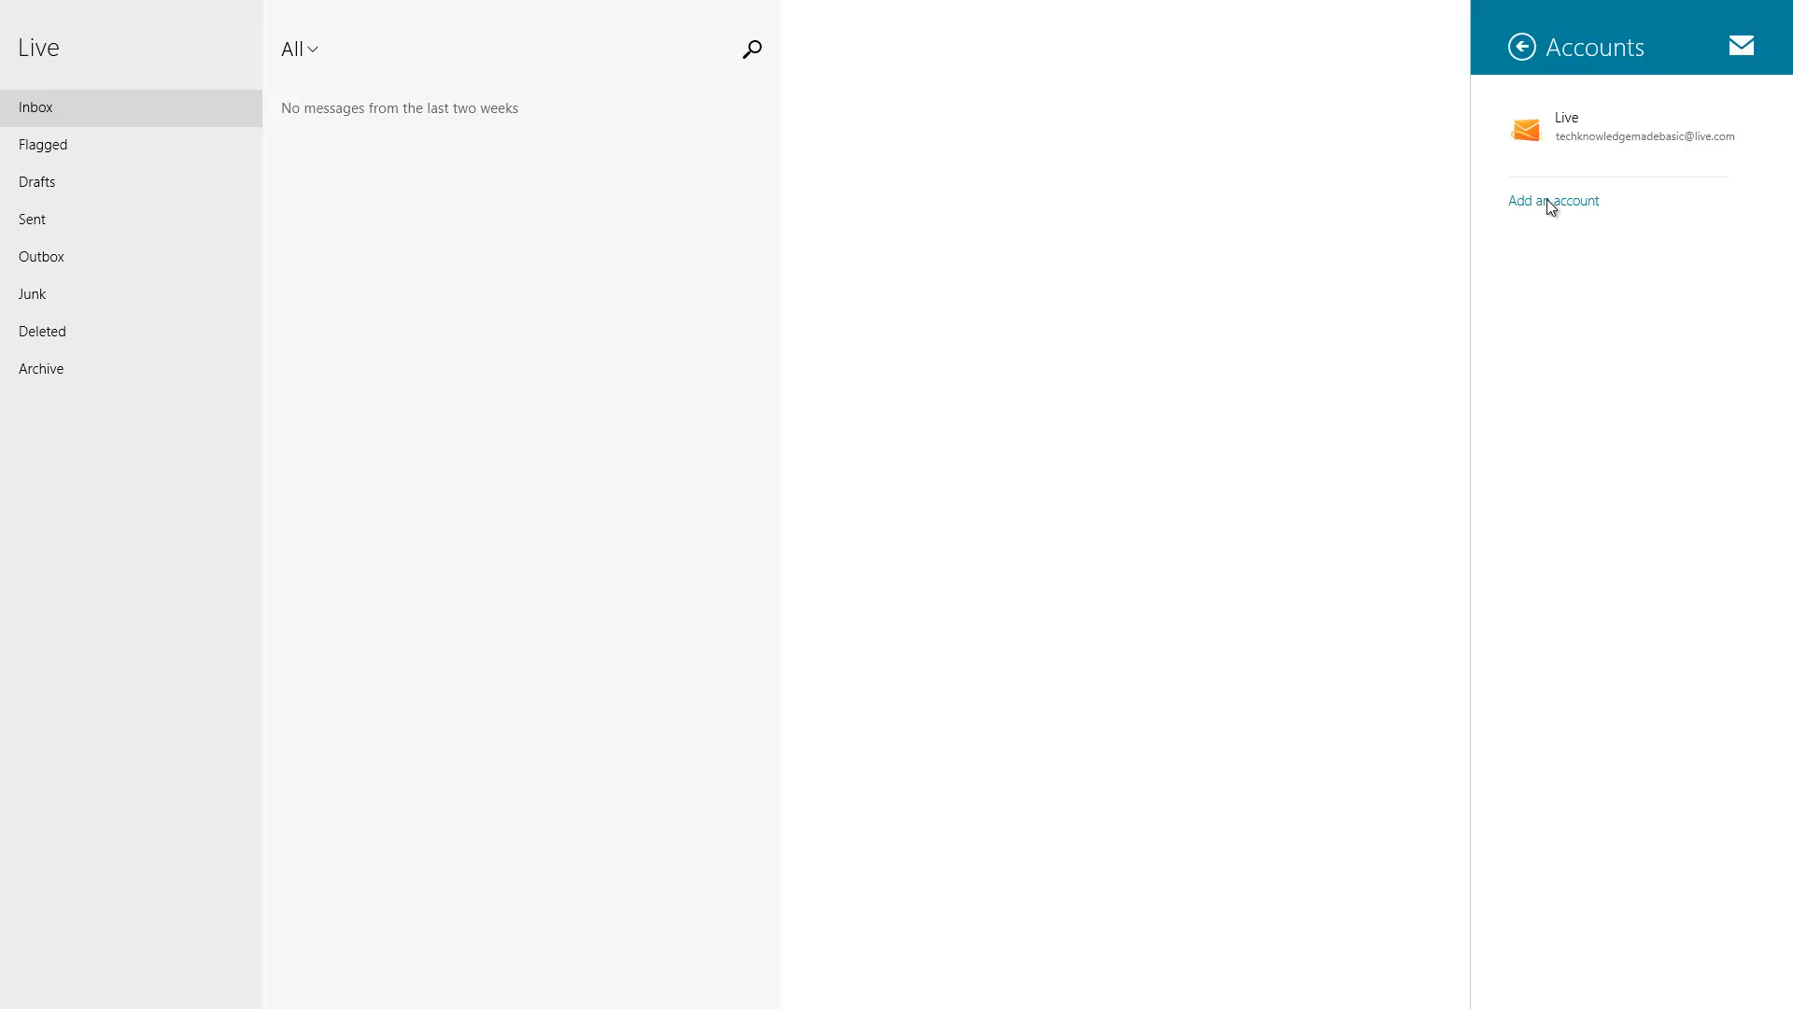
pyautogui.click(1521, 52)
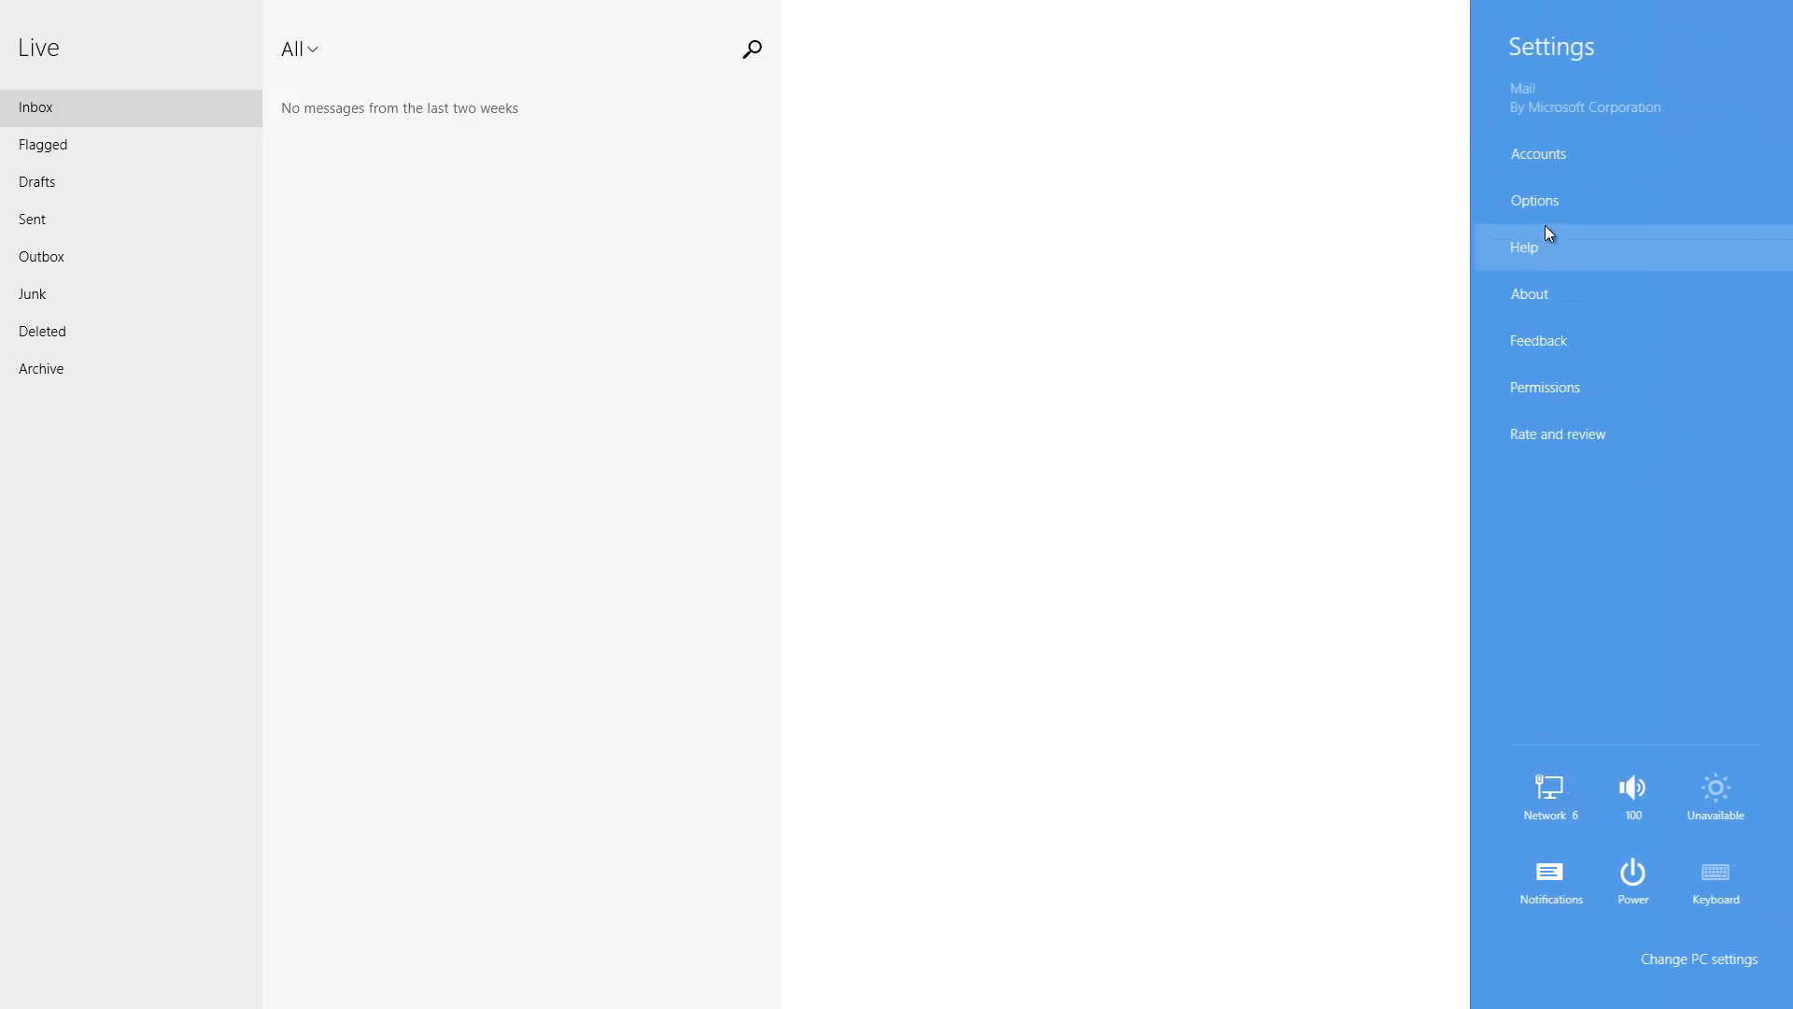
pyautogui.click(1541, 208)
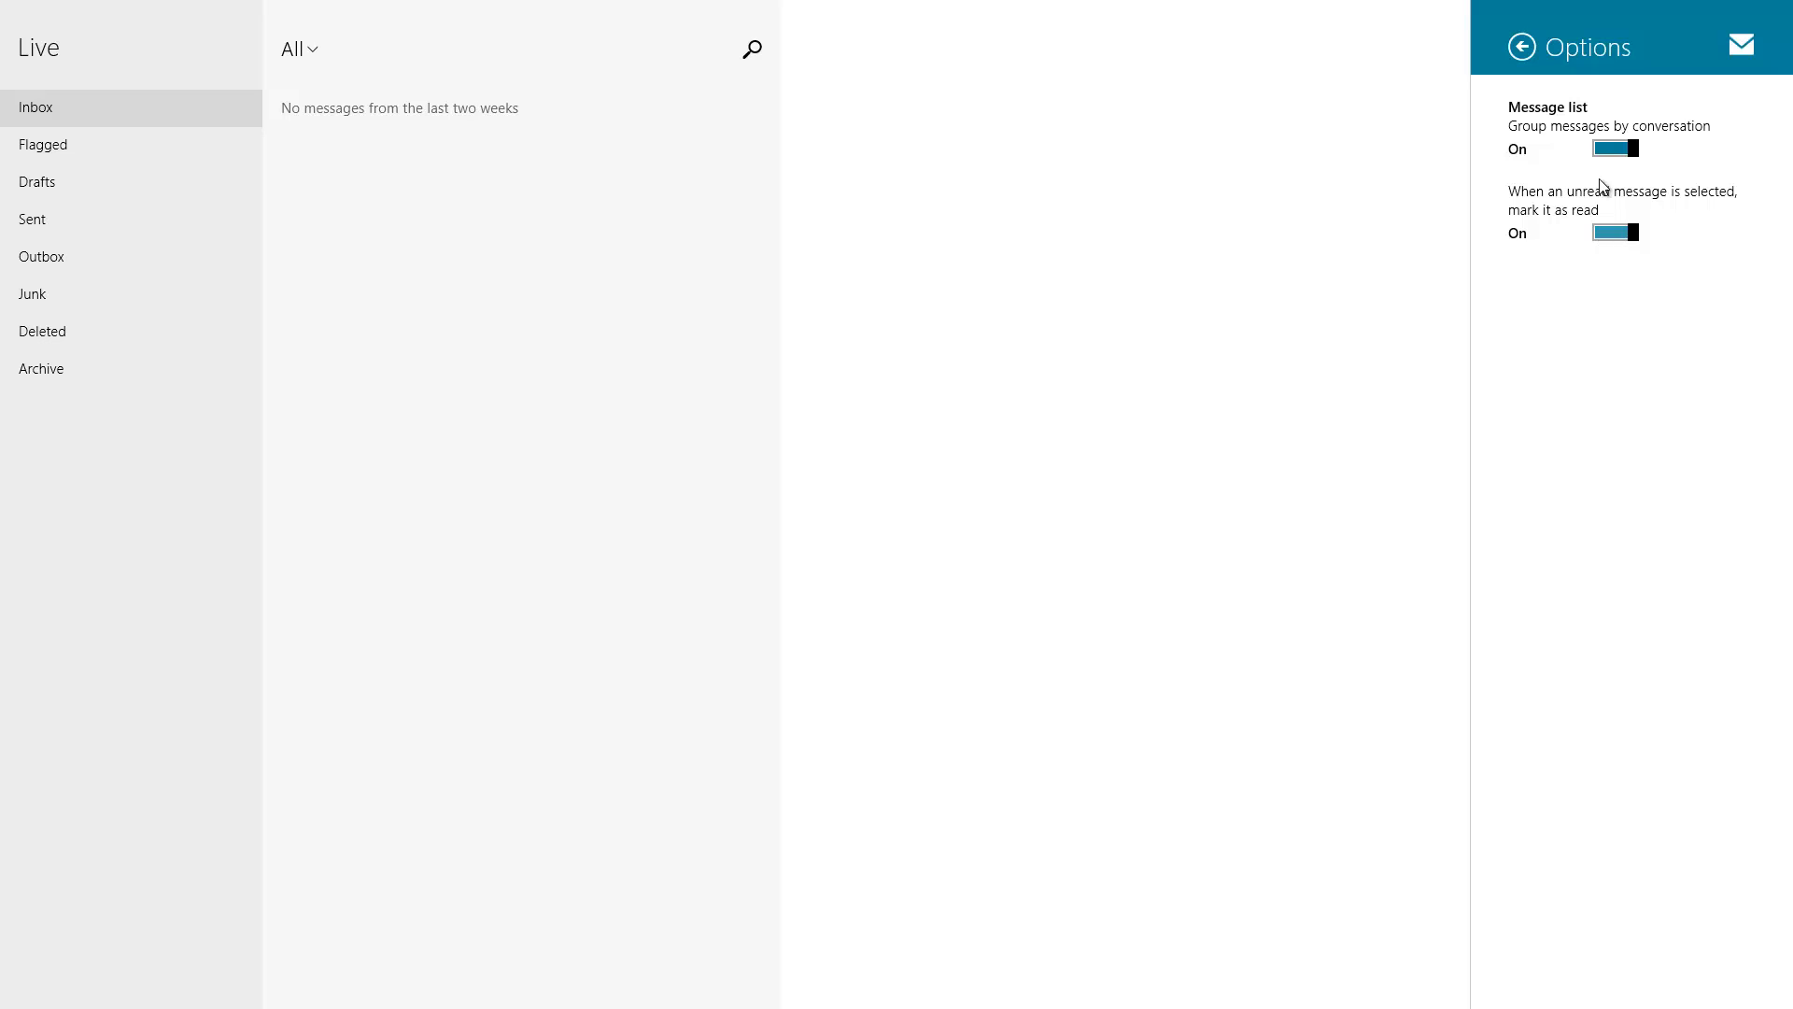
pyautogui.click(1522, 49)
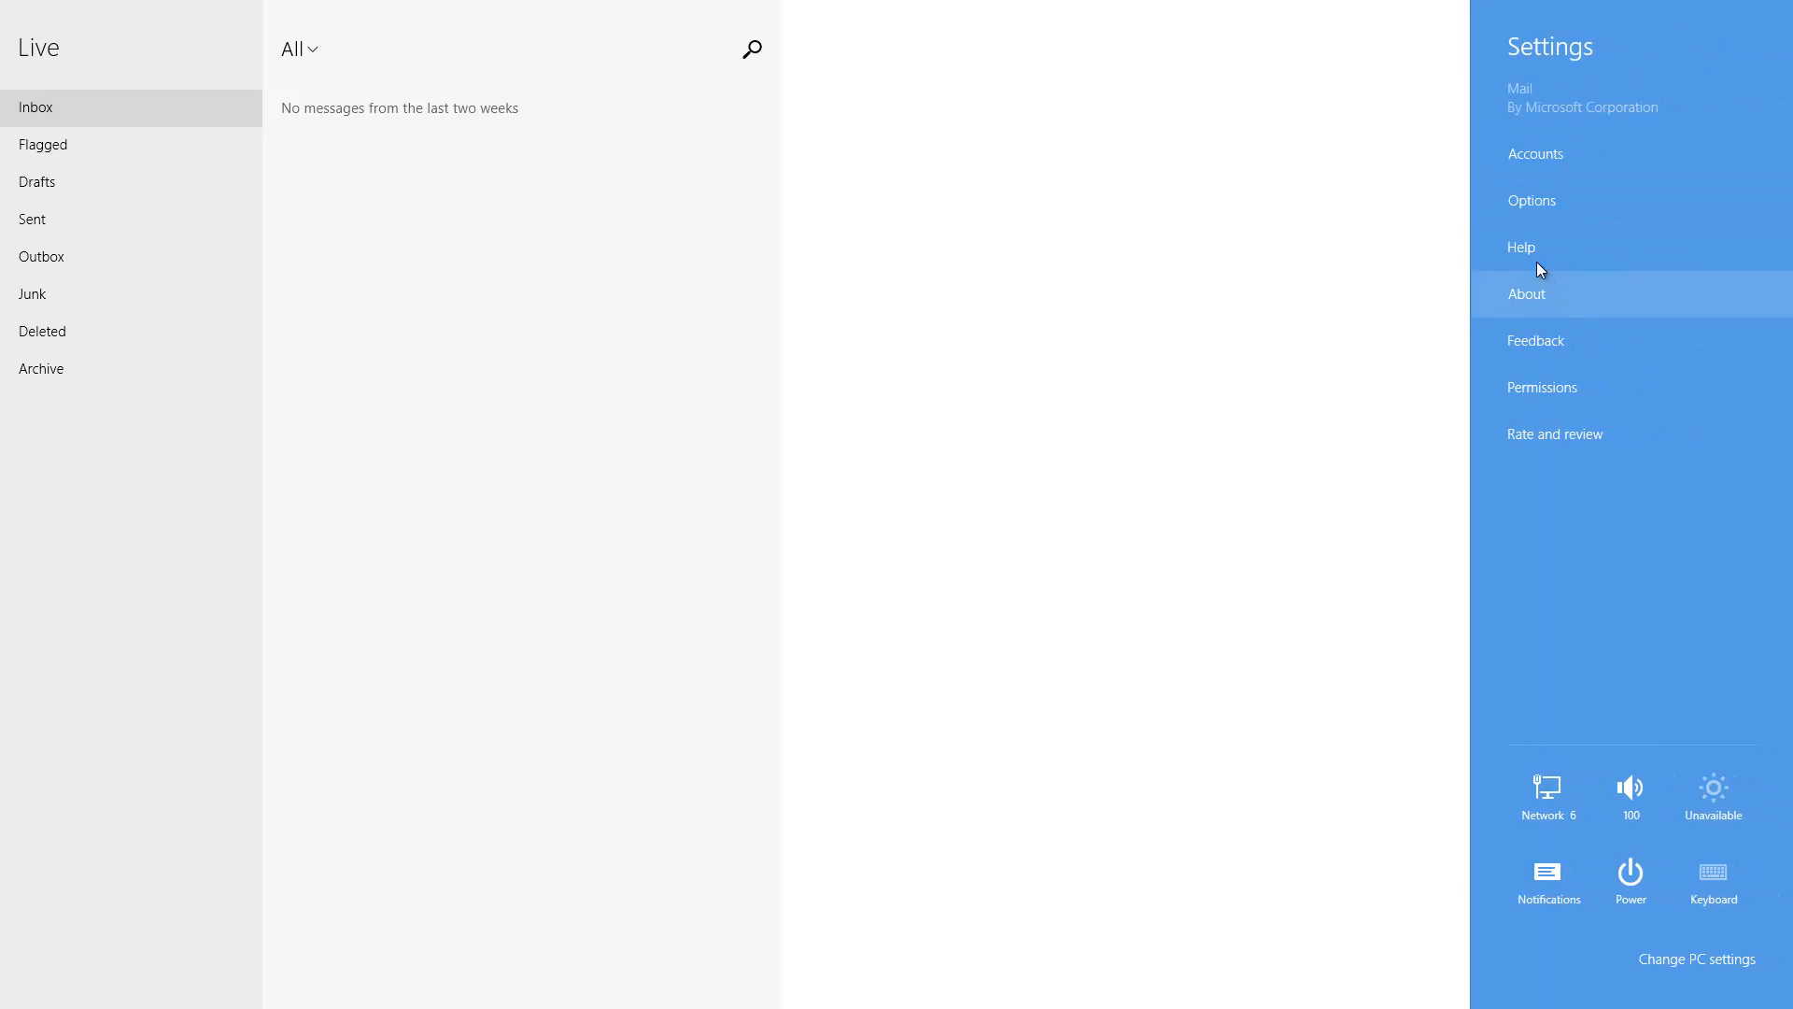
# Step: View the Help and About pages of the Mail settings, returning to the settings list
pyautogui.click(1532, 256)
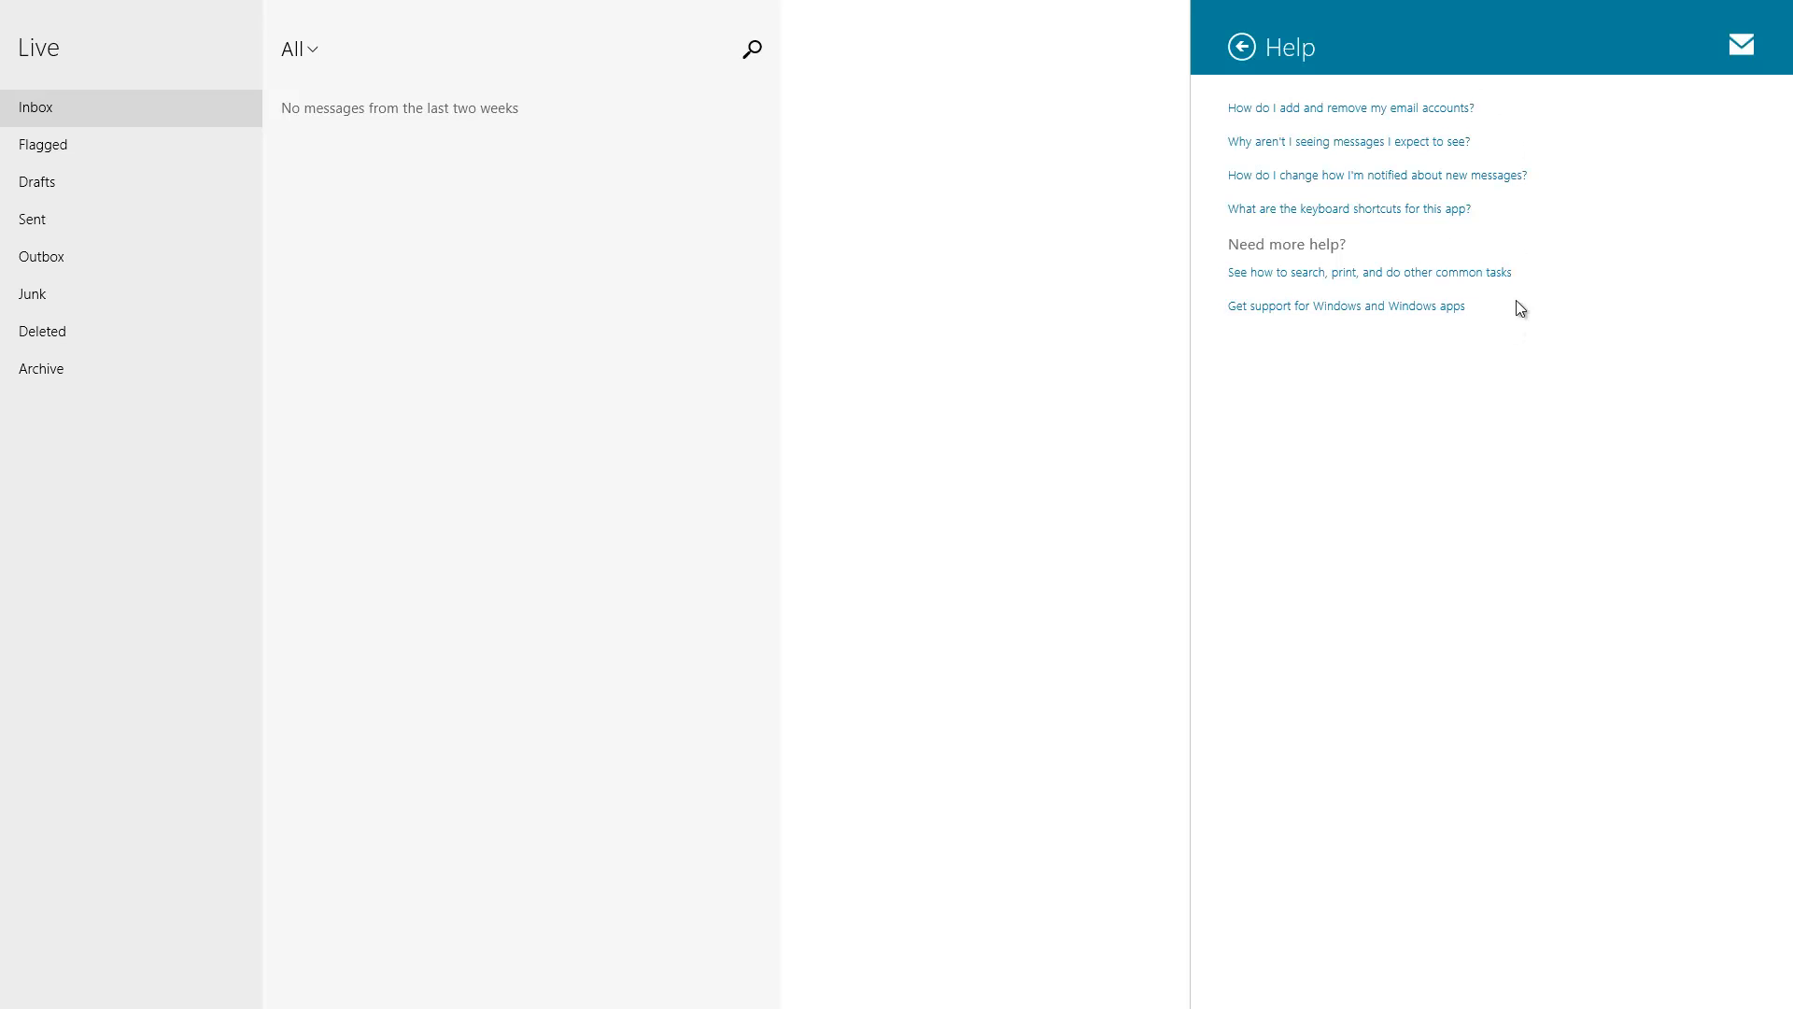
pyautogui.click(1242, 47)
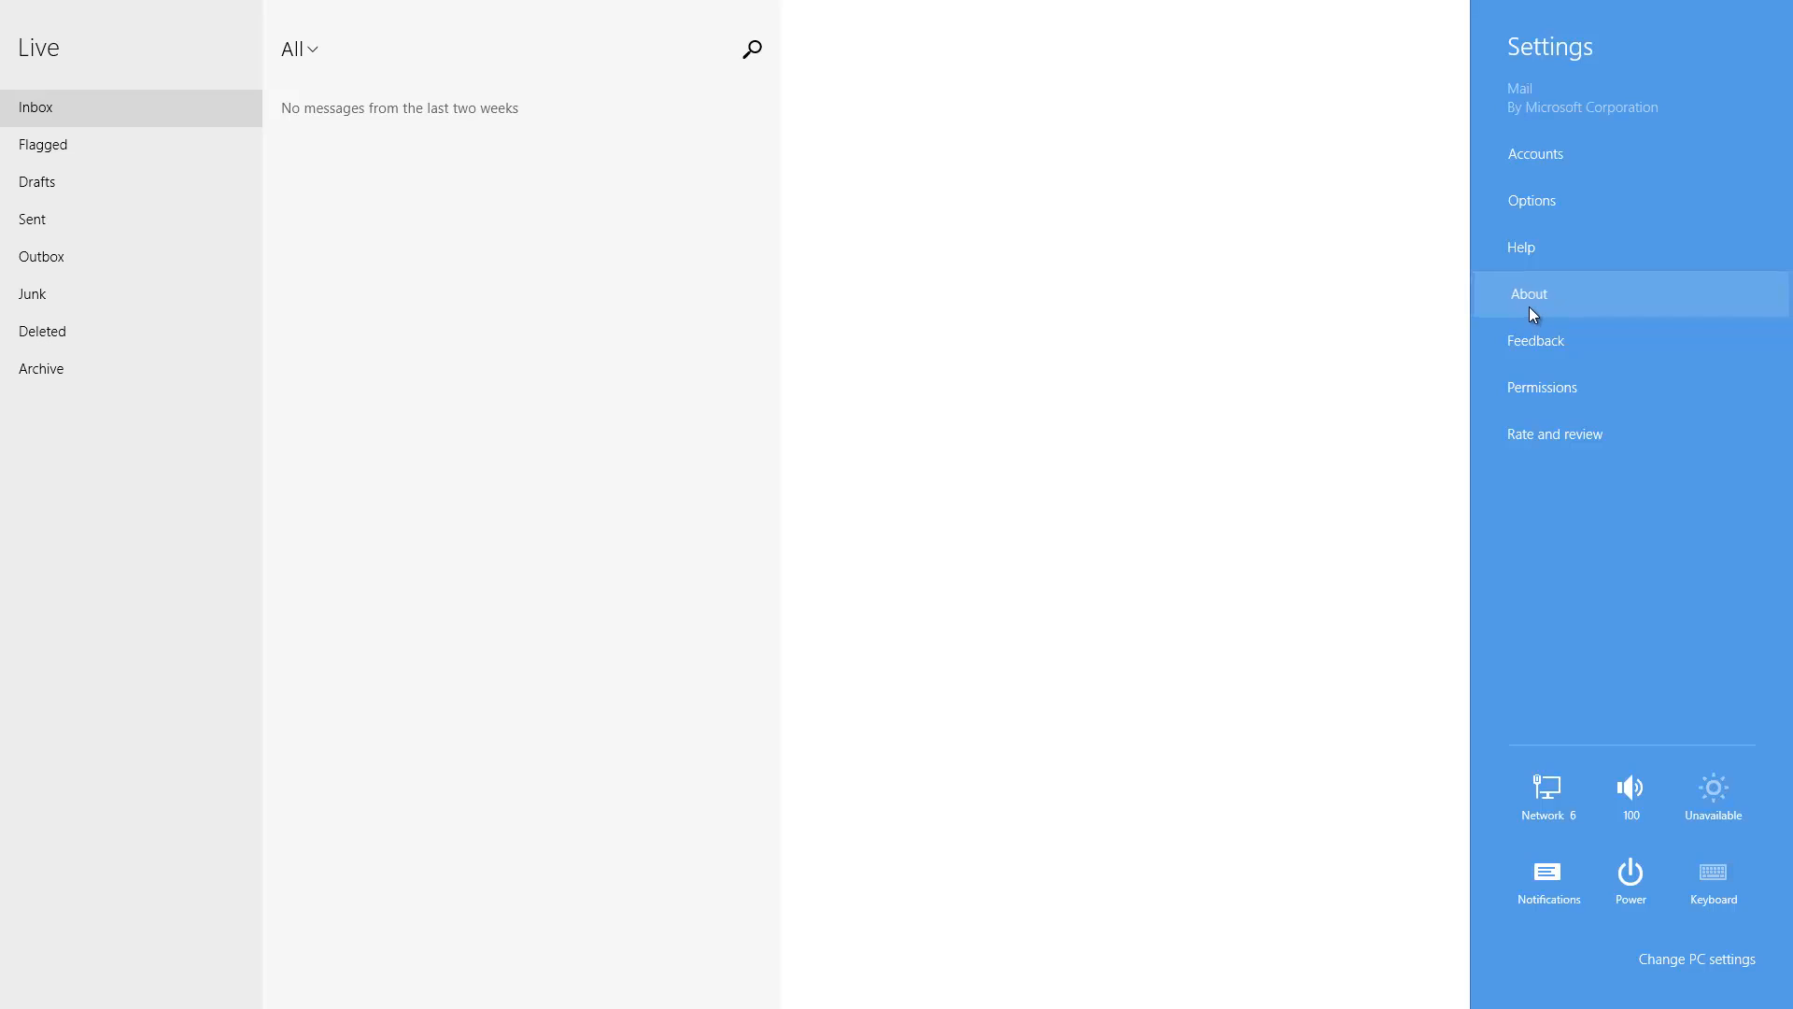
pyautogui.click(1528, 306)
pyautogui.click(1523, 46)
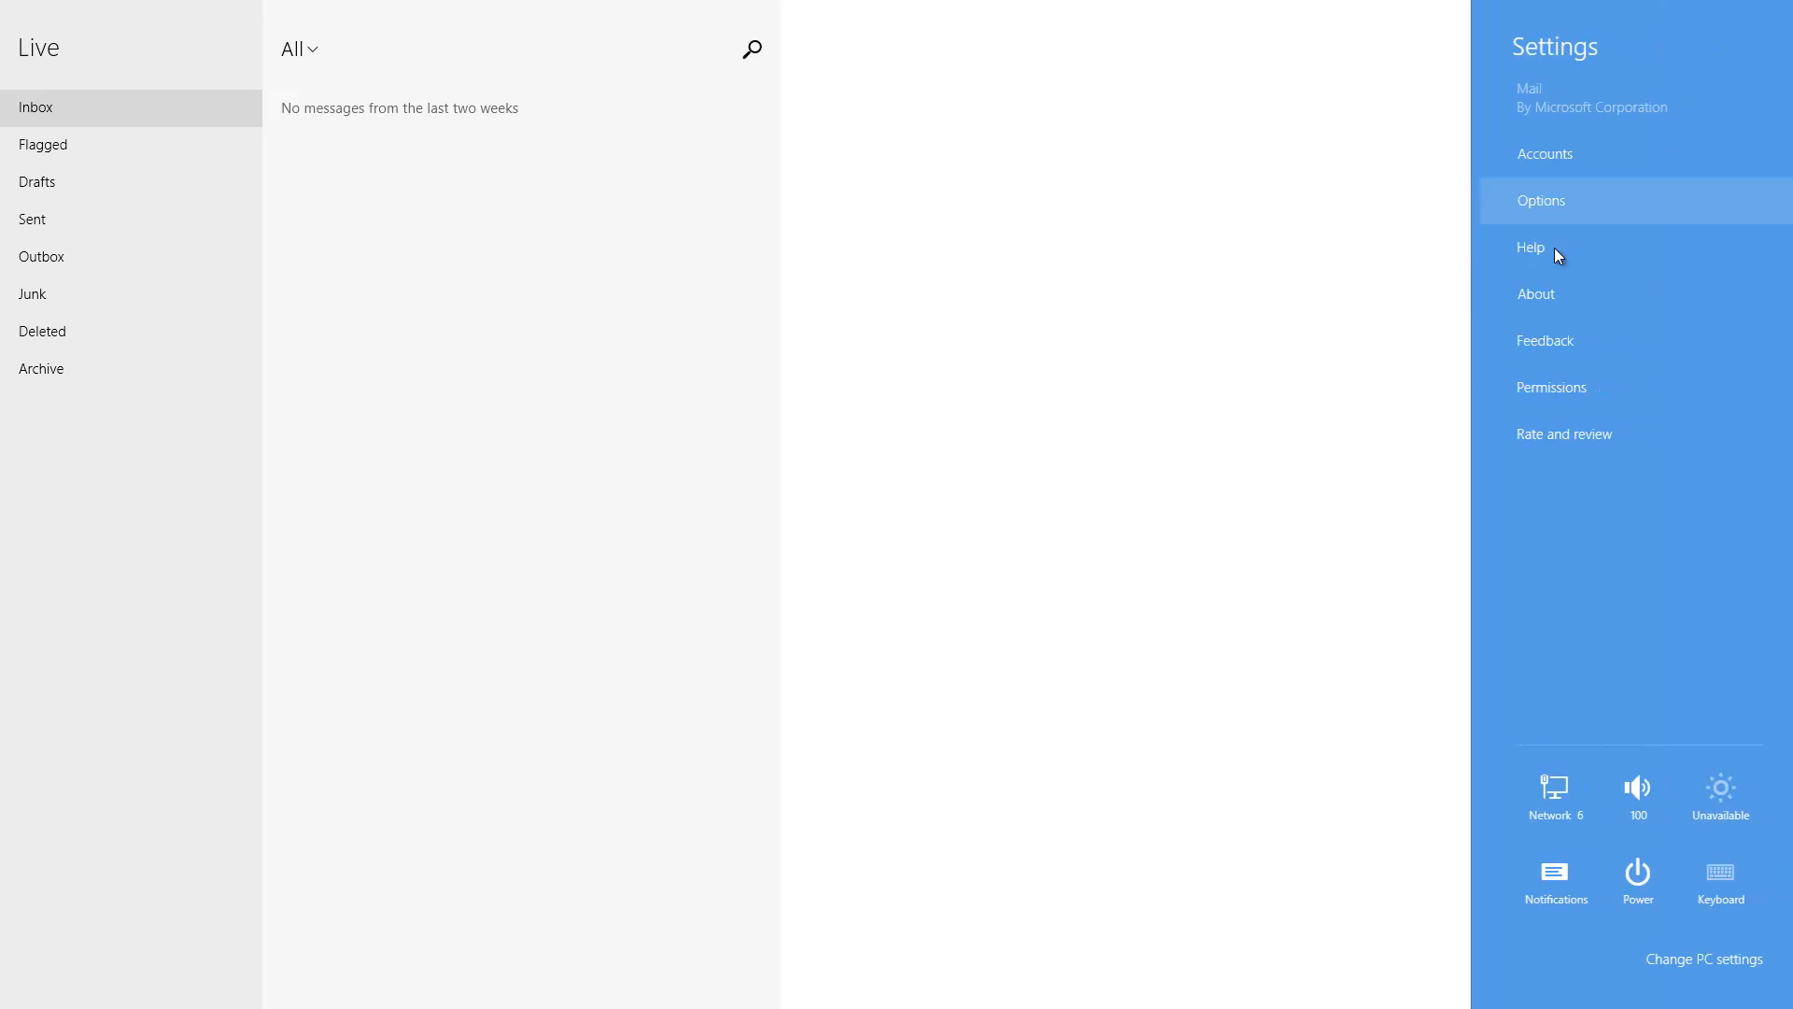
# Step: View the Feedback and Permissions pages of the Mail settings, returning to the settings list
pyautogui.click(1557, 345)
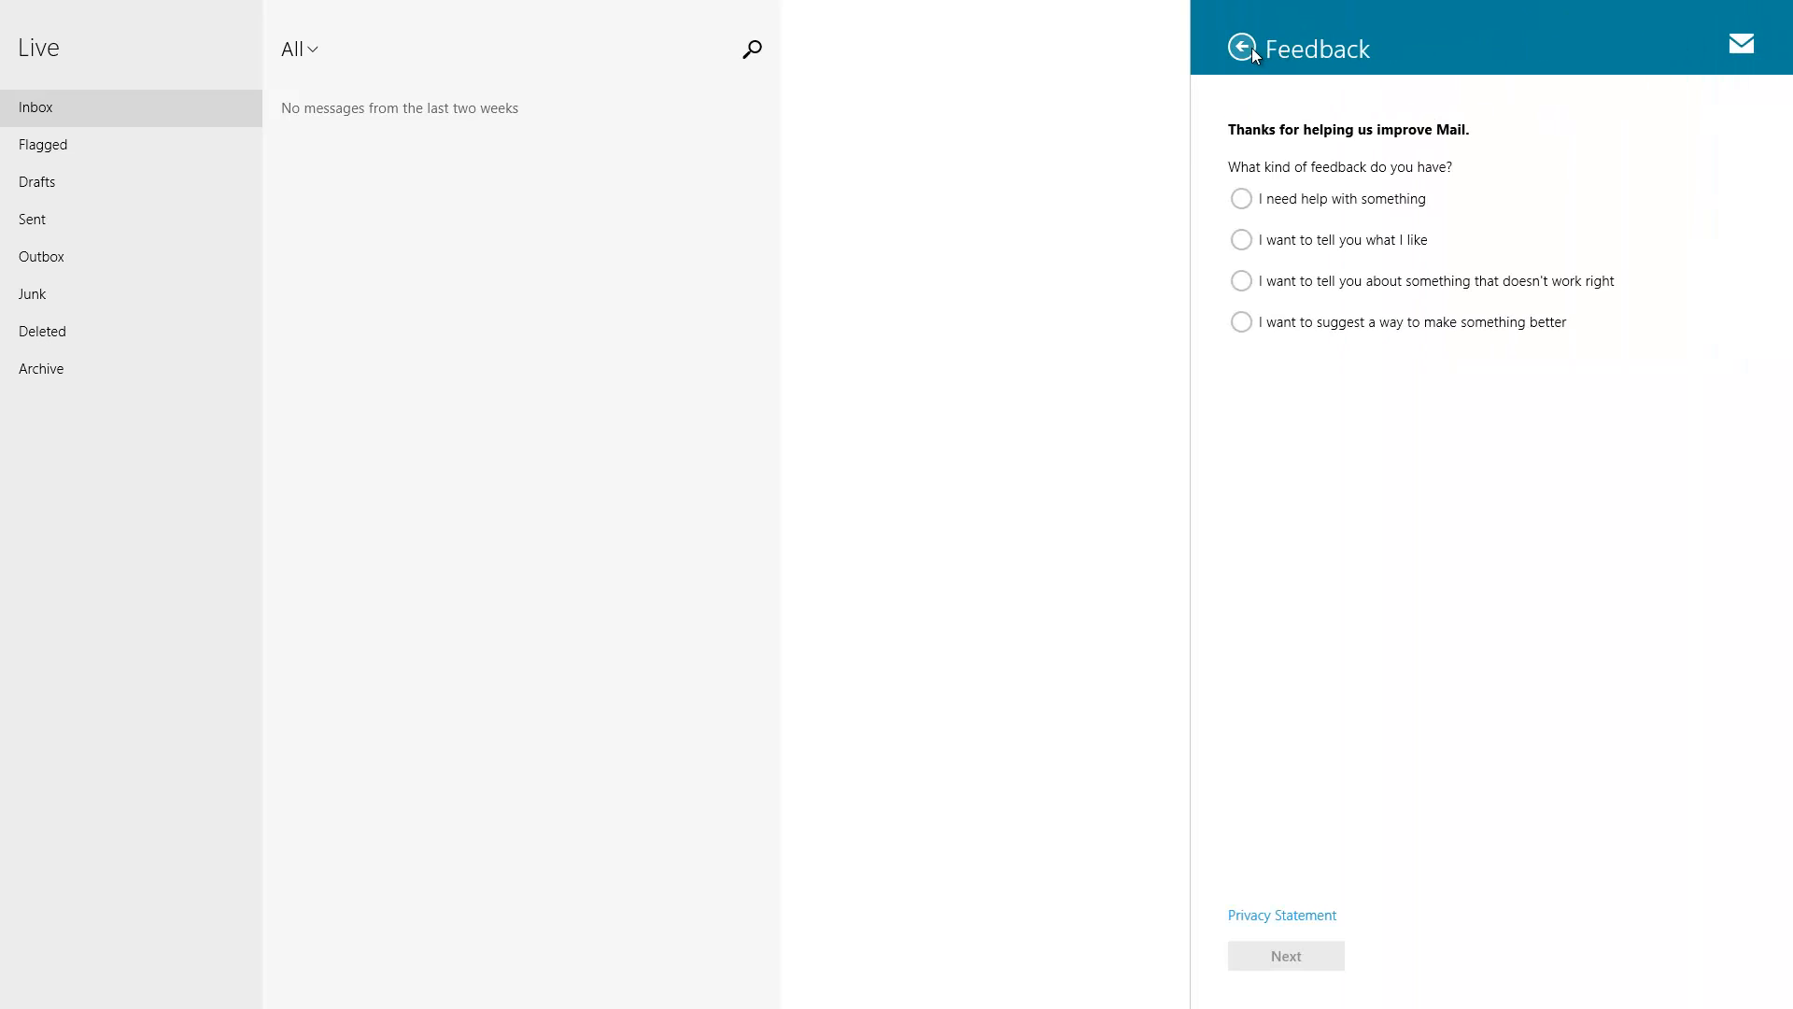
pyautogui.click(1246, 48)
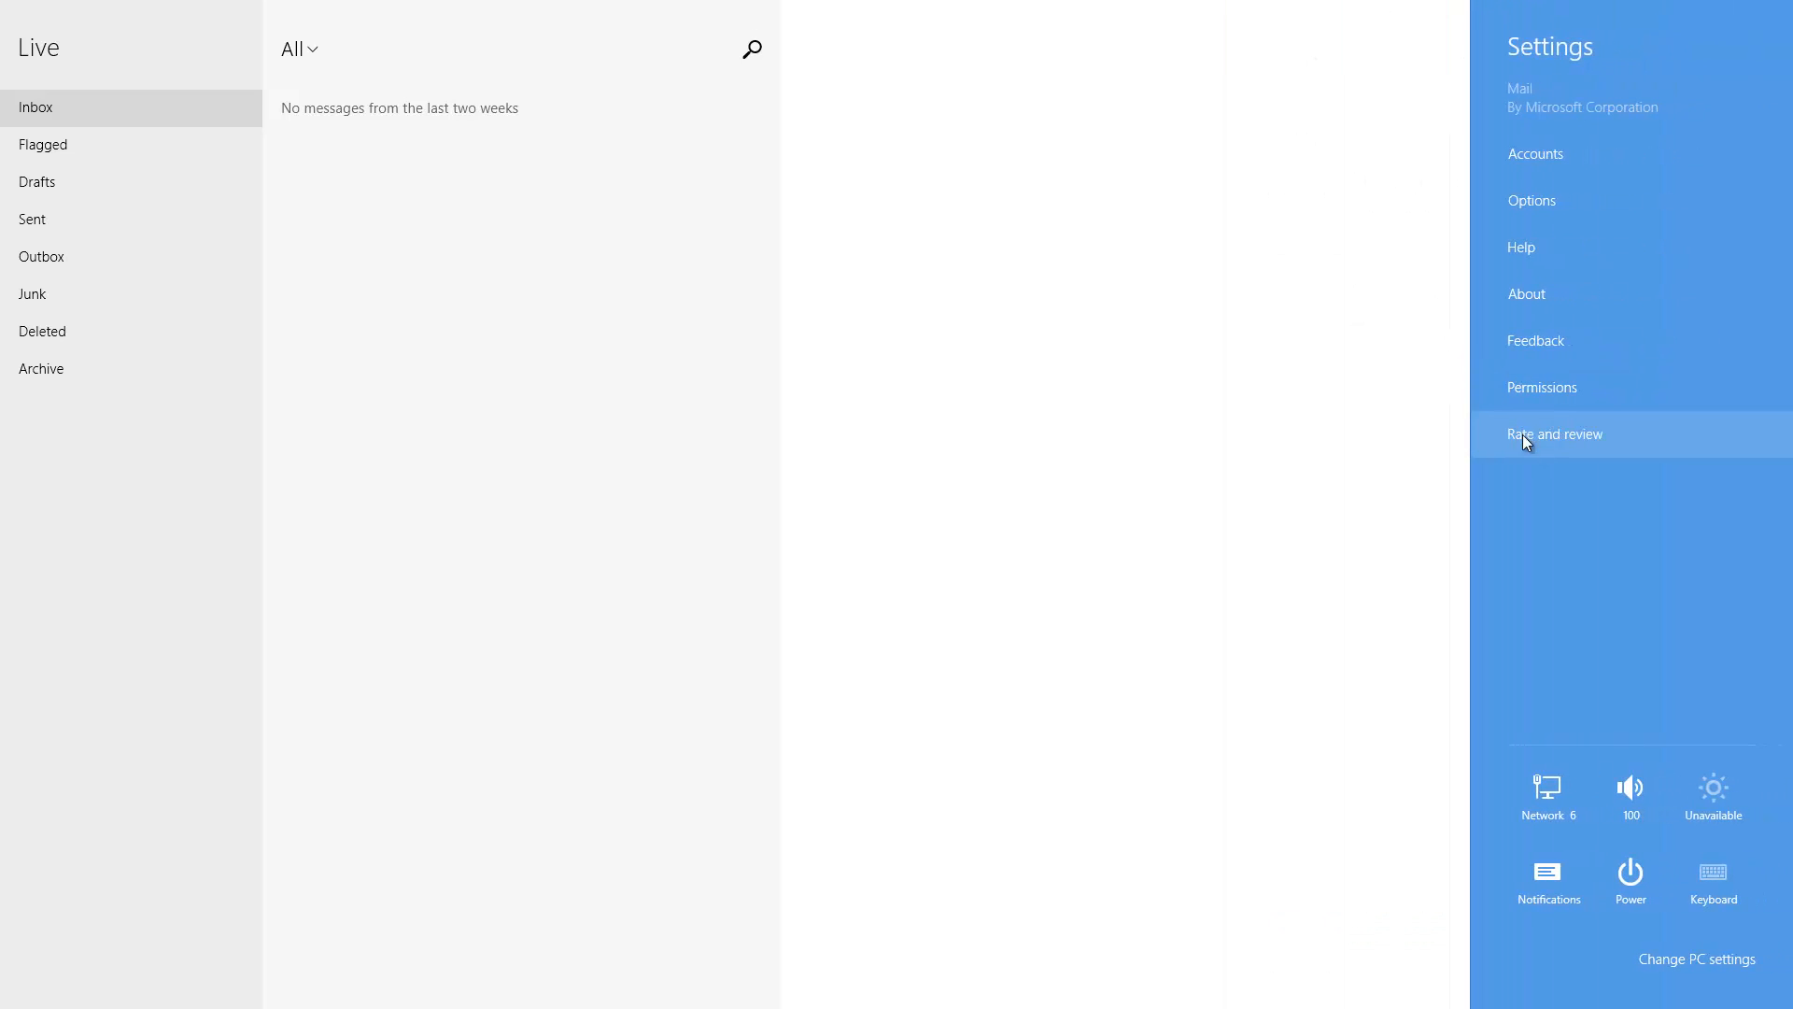
pyautogui.click(1532, 385)
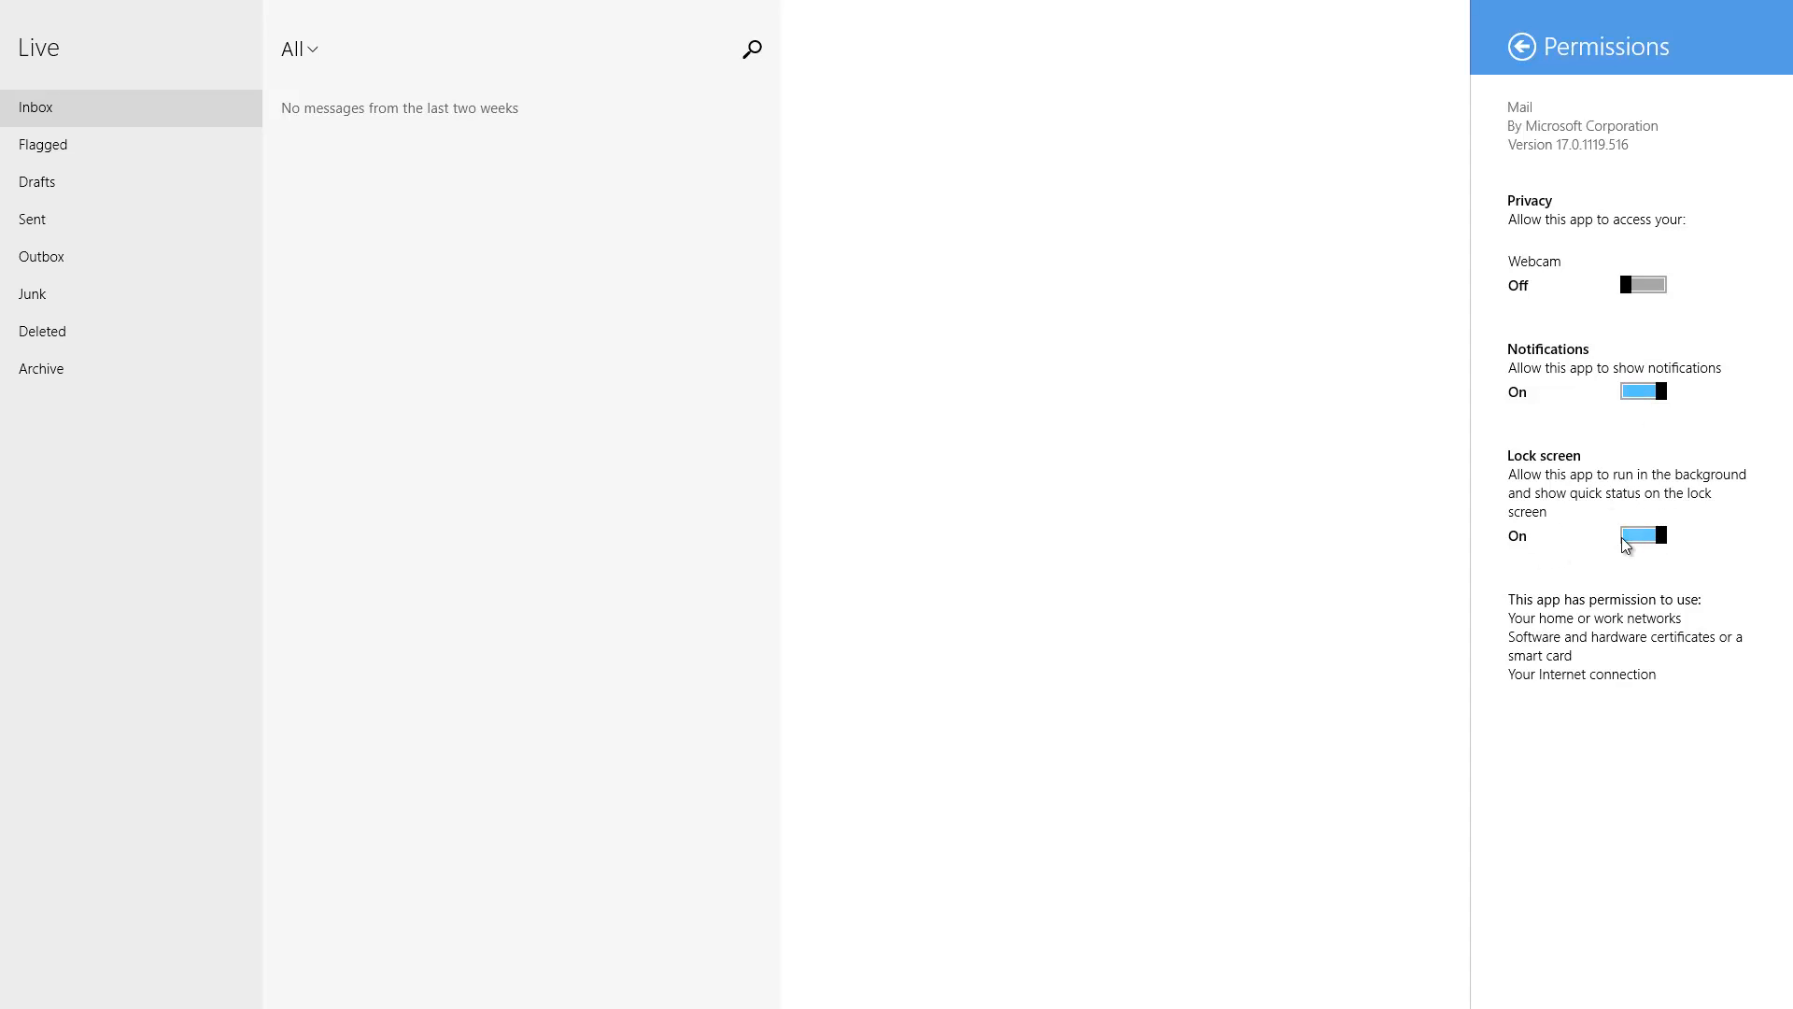
pyautogui.click(1521, 45)
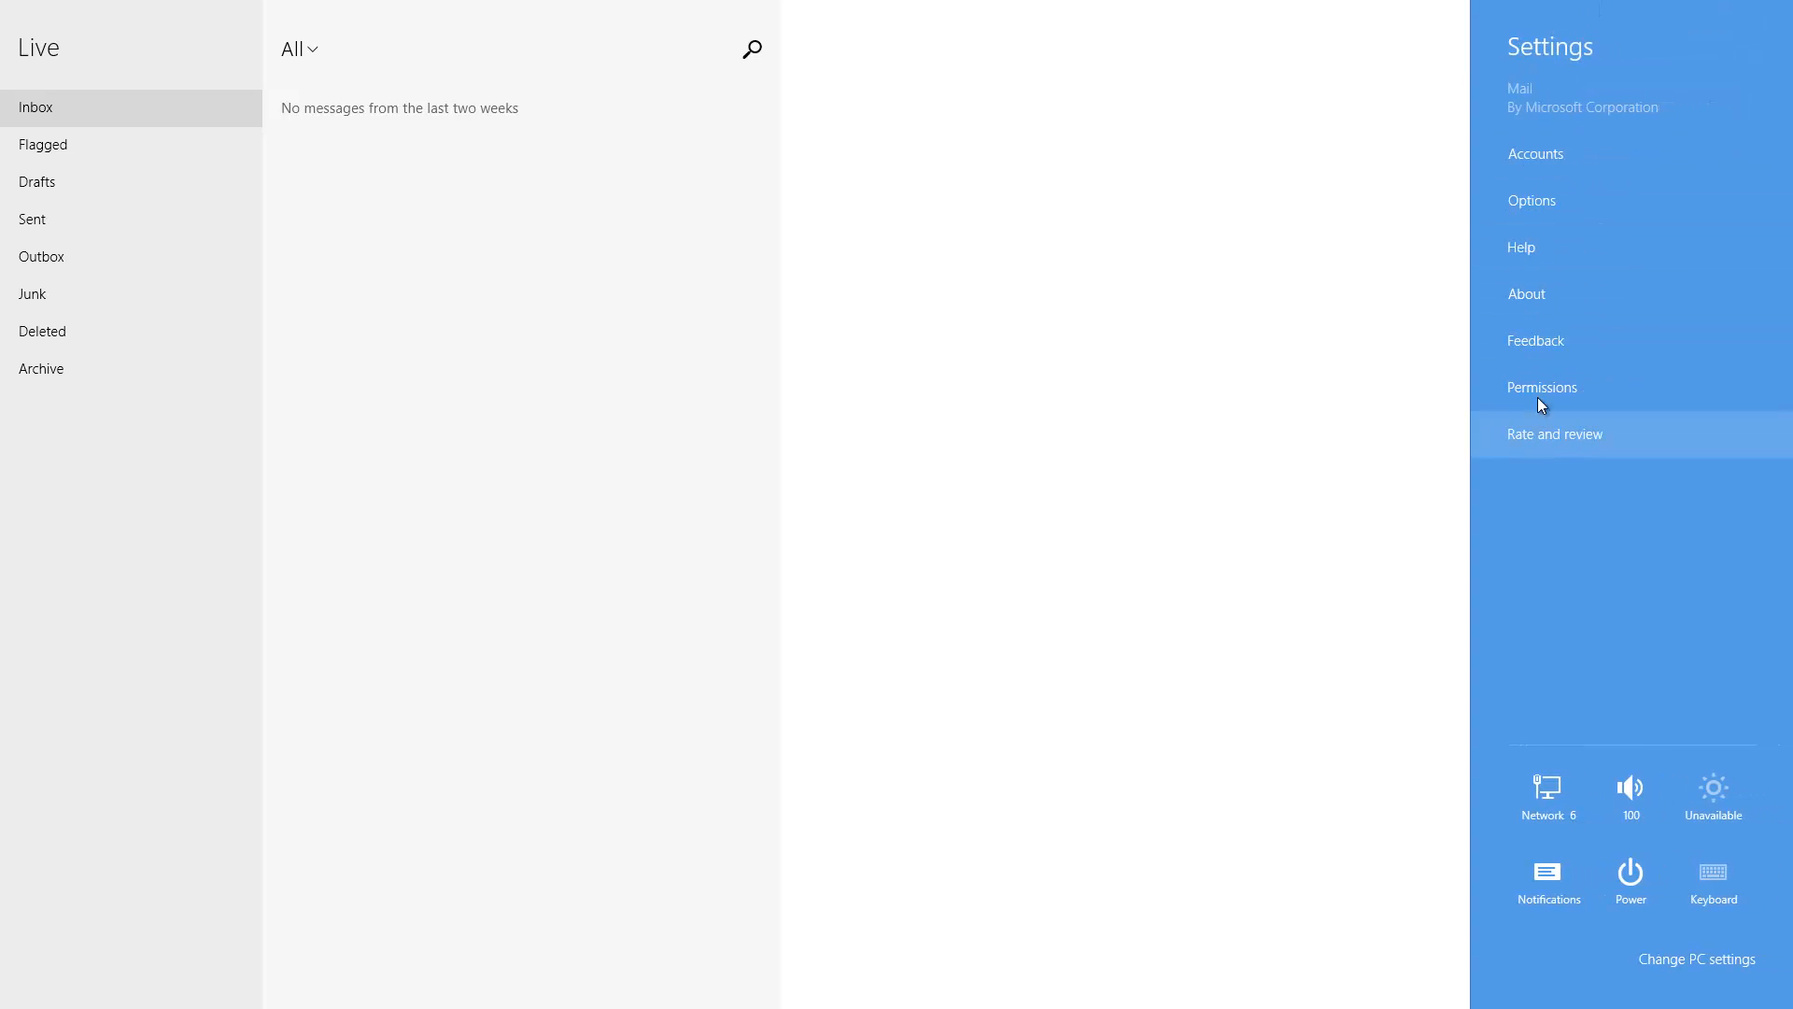